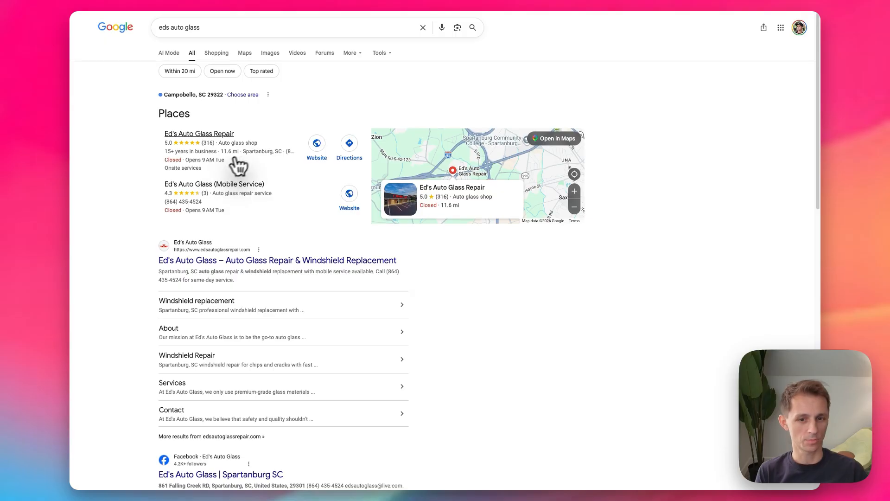
# Step: Switch to the Elfsight dashboard, search the app catalog for "google" and start a new Google Reviews widget
pyautogui.click(151, 0)
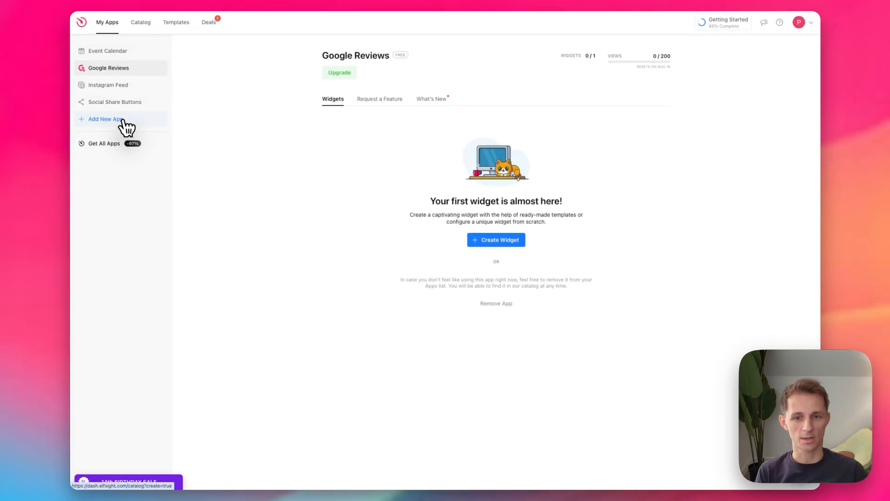
pyautogui.click(122, 121)
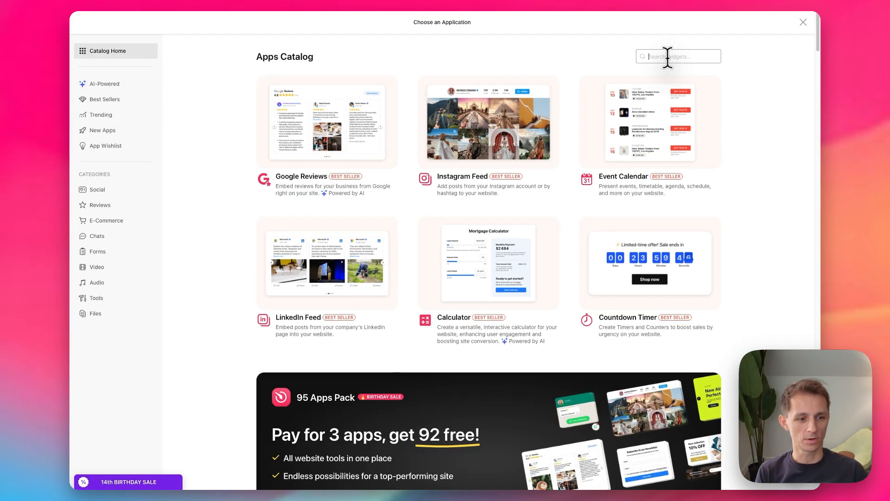
pyautogui.write('google')
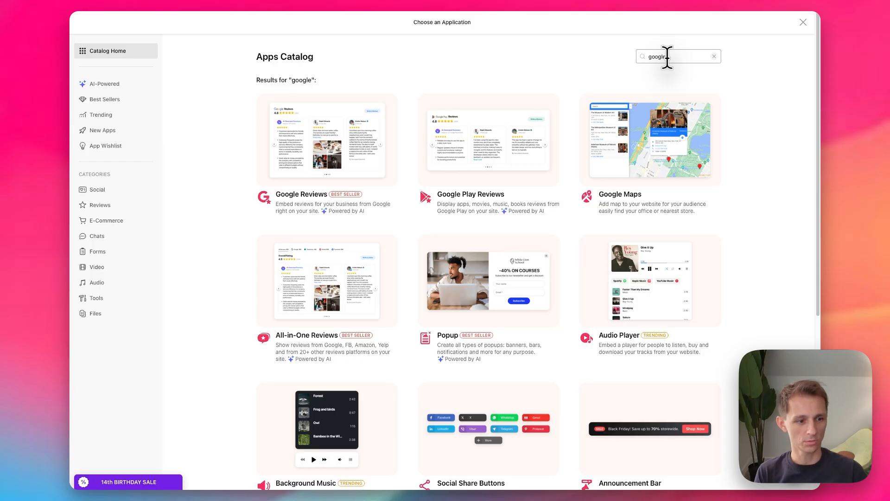
pyautogui.scroll(-1, 512, 383)
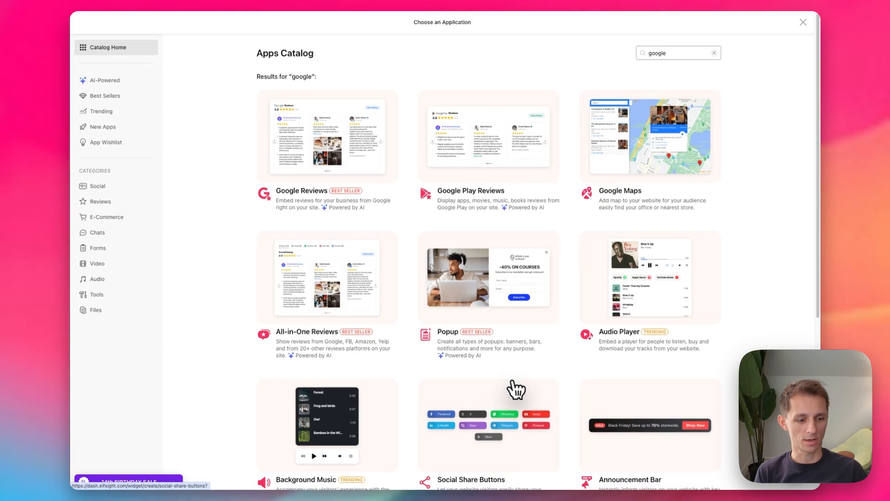
pyautogui.scroll(-3, 454, 355)
pyautogui.scroll(3, 453, 353)
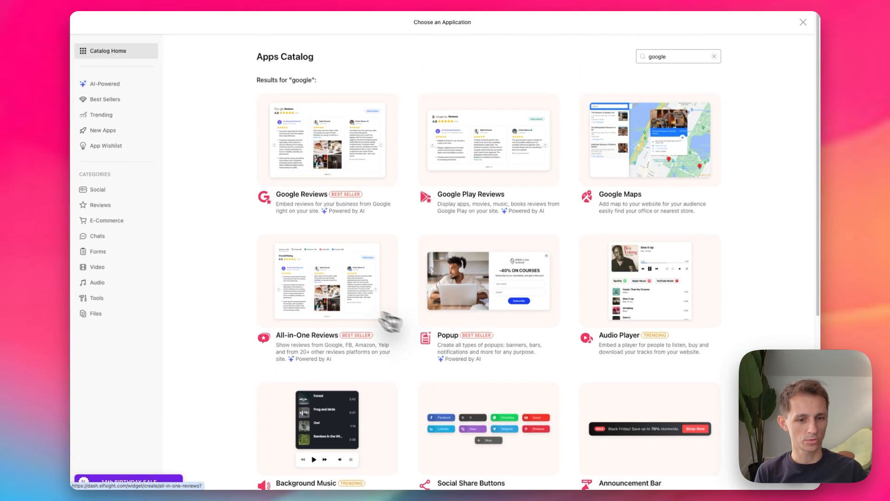
pyautogui.moveTo(274, 195)
pyautogui.mouseDown()
pyautogui.moveTo(361, 203)
pyautogui.moveTo(287, 196)
pyautogui.mouseUp()
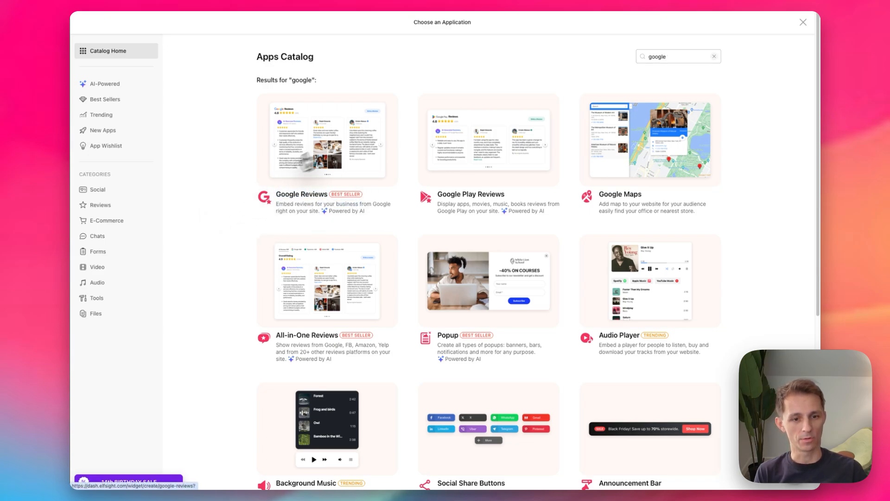
pyautogui.click(347, 135)
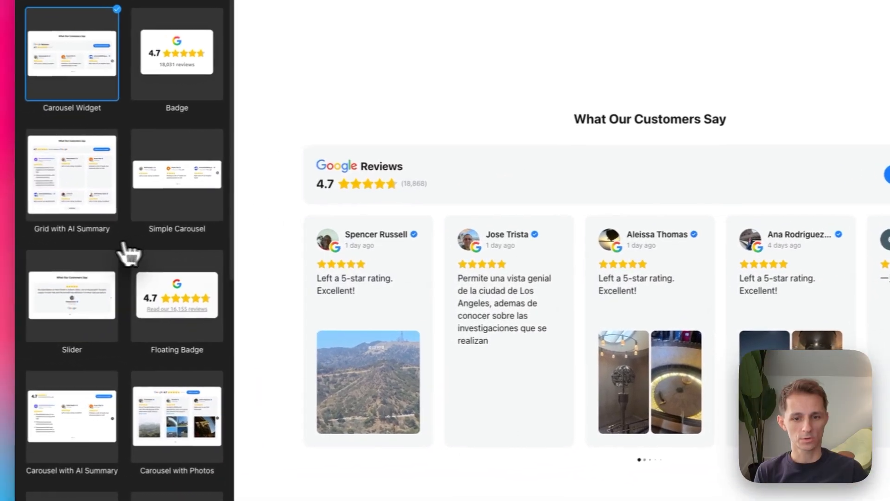
# Step: Preview the Badge, Grid with AI Summary and Carousel Widget templates, and continue with the Simple Carousel template
pyautogui.scroll(-12, 206, 178)
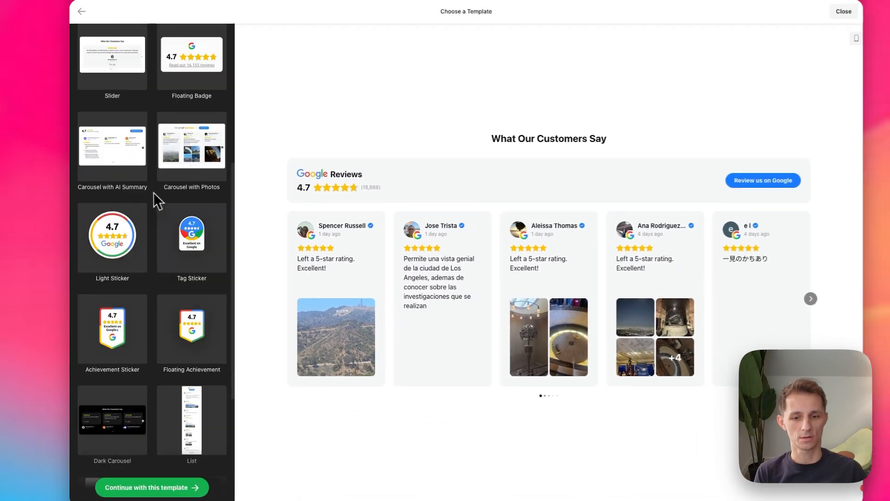
pyautogui.scroll(10, 185, 200)
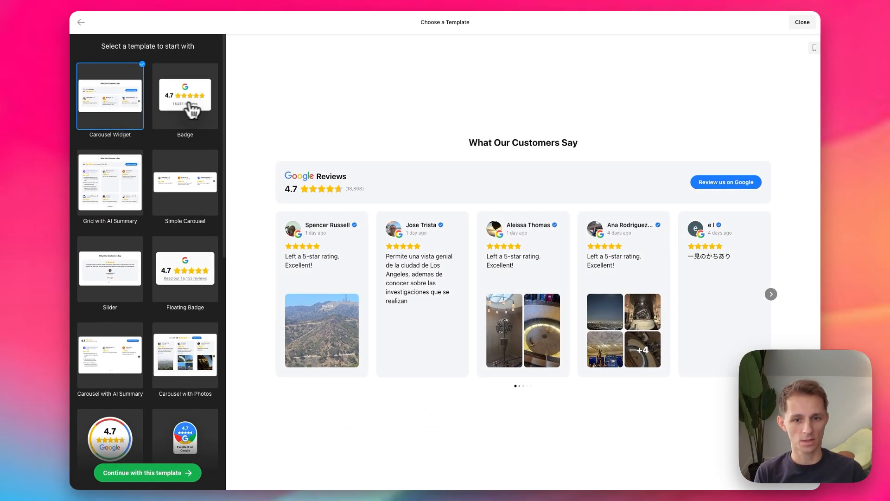
pyautogui.click(190, 110)
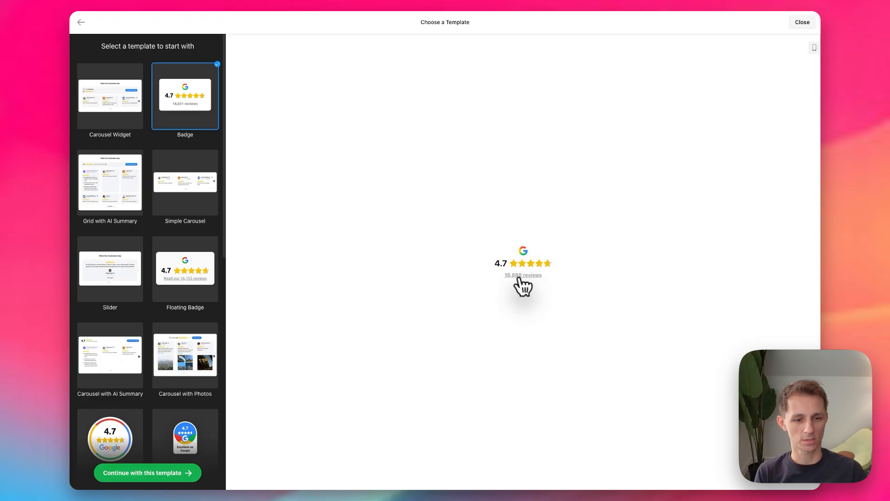
pyautogui.click(121, 181)
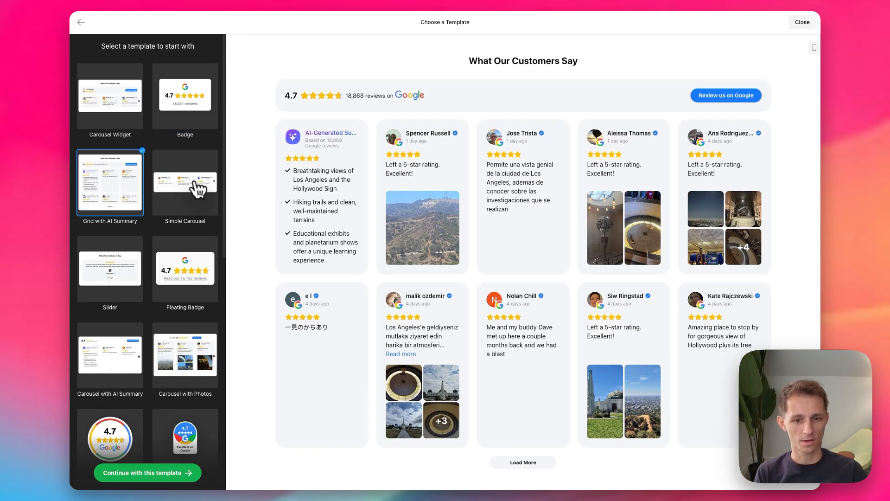
pyautogui.click(198, 189)
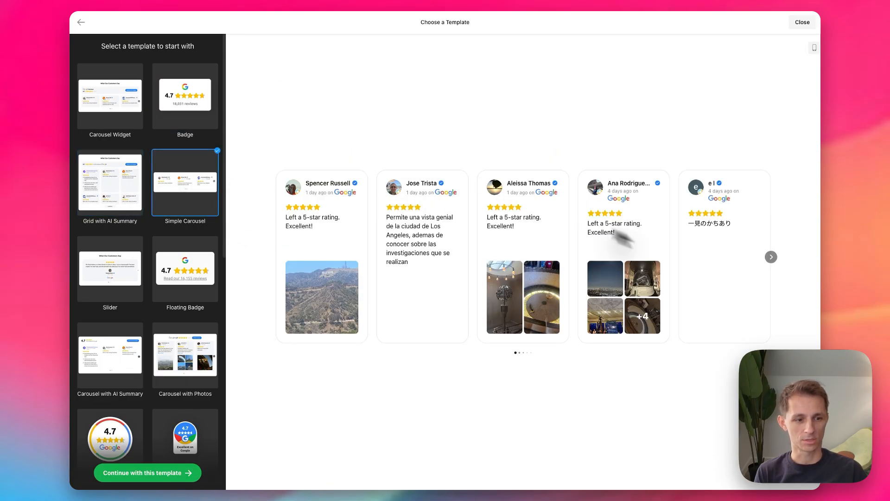
pyautogui.click(104, 111)
pyautogui.click(173, 185)
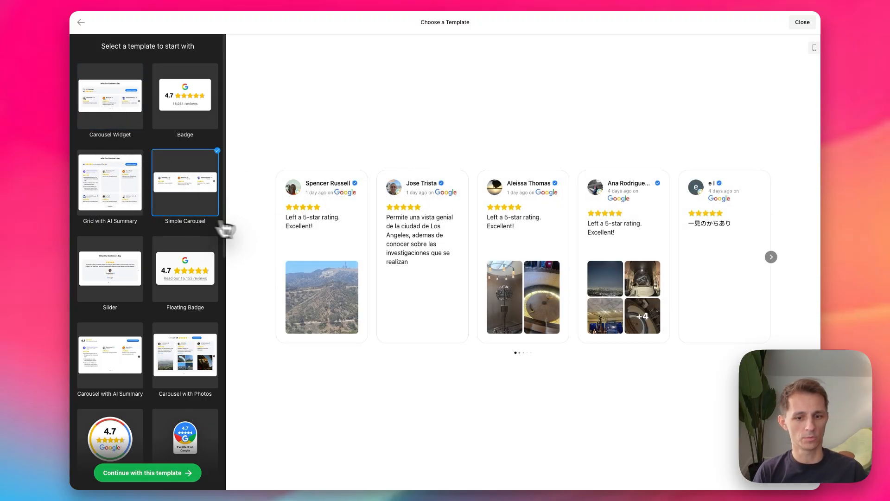
pyautogui.click(148, 473)
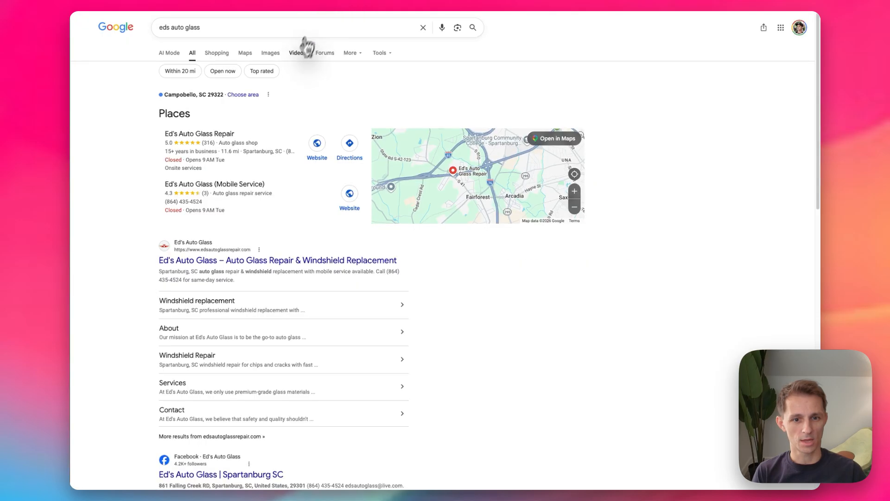
# Step: Copy the business search "eds auto glass" from Google and connect Ed's Auto Glass Repair as the widget's review source
pyautogui.tripleClick(208, 28)
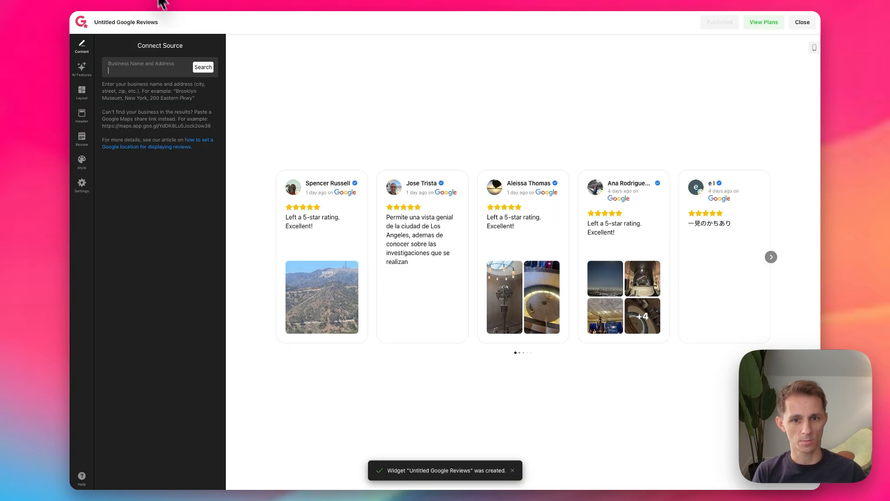
pyautogui.click(179, 74)
pyautogui.write('eds auto glass')
pyautogui.click(249, 17)
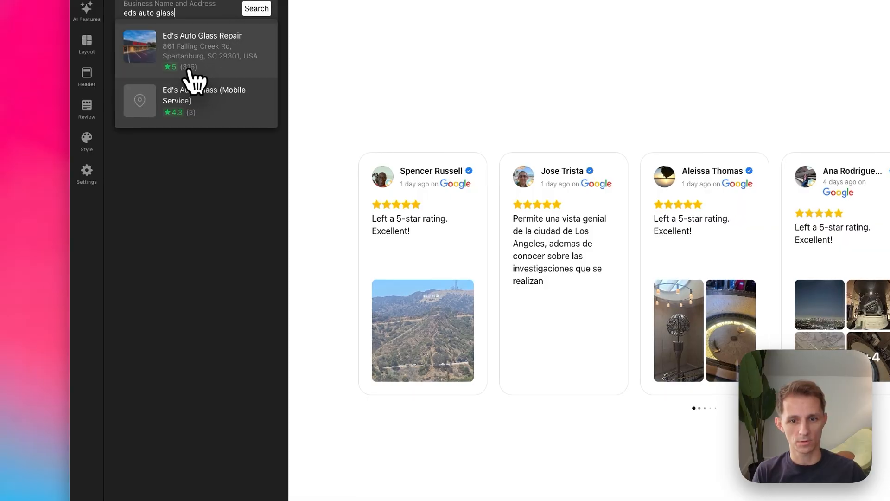
pyautogui.click(190, 69)
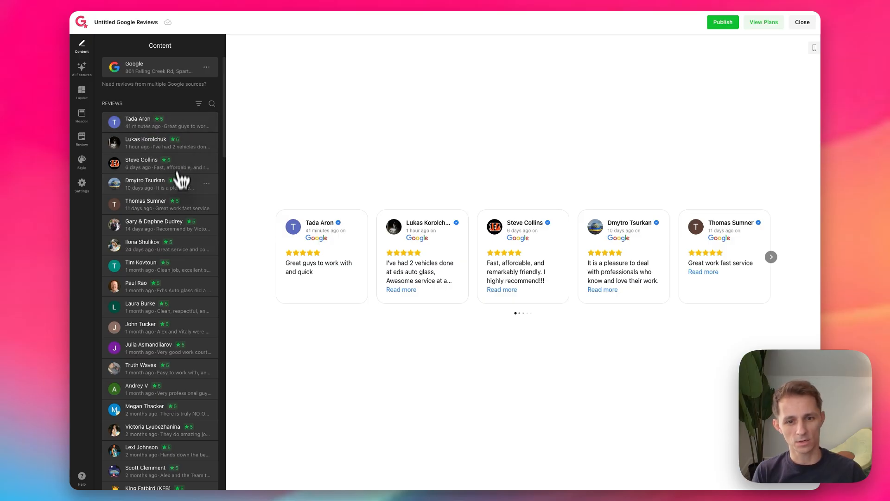
# Step: Browse the imported reviews and hide the newest one from the widget
pyautogui.scroll(-15, 188, 191)
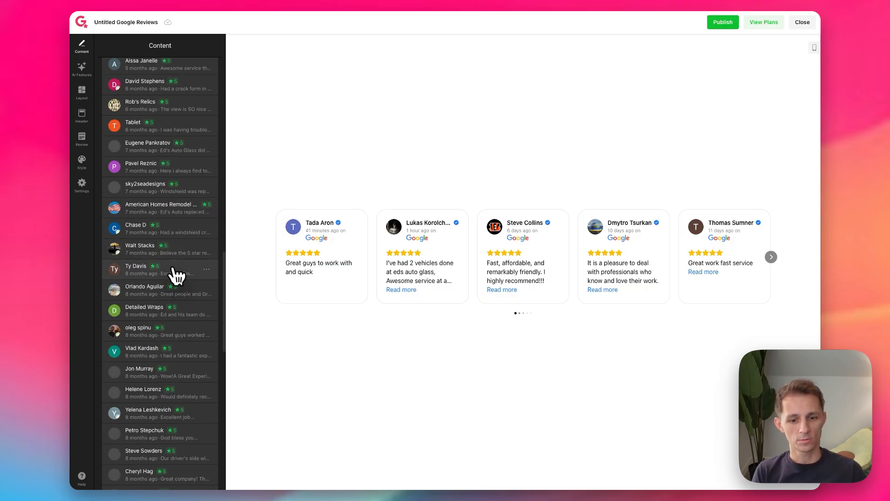
pyautogui.scroll(15, 188, 351)
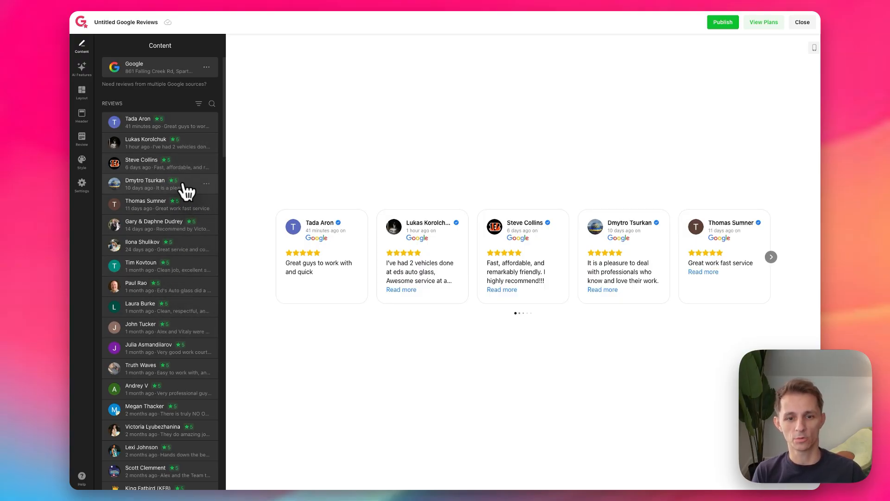
pyautogui.click(206, 123)
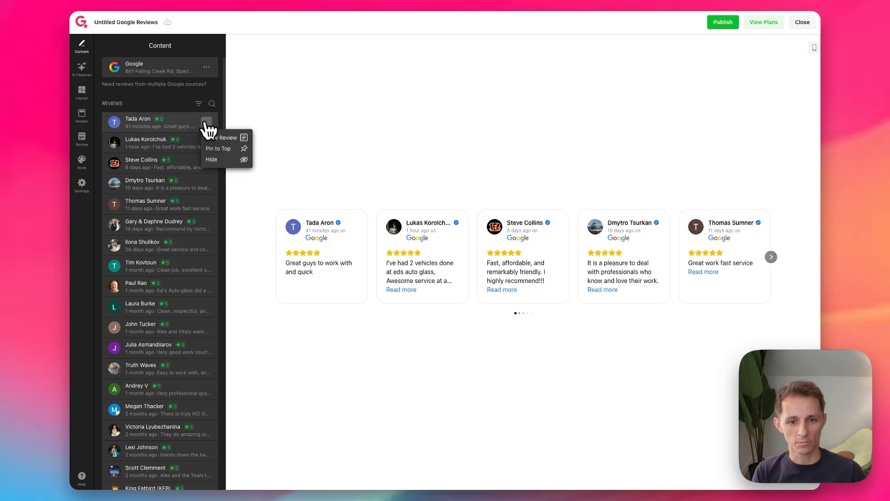
pyautogui.click(226, 160)
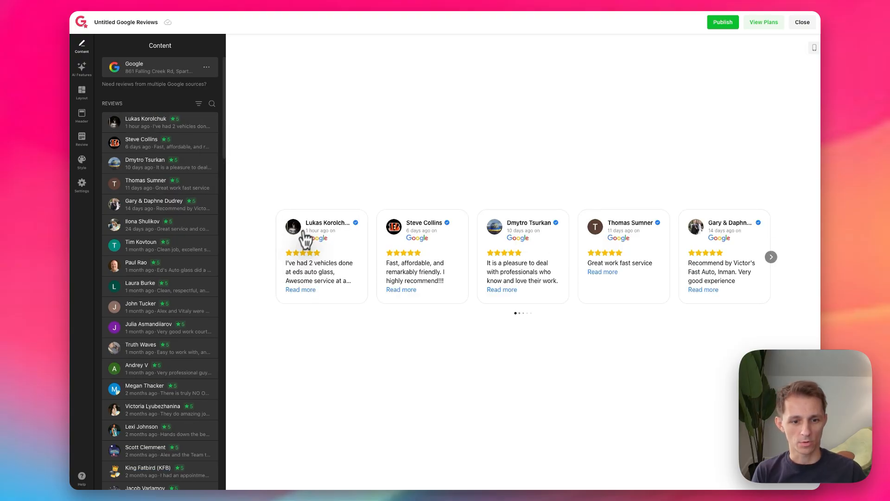
# Step: Filter the review list to hidden reviews and restore the hidden one to the published list
pyautogui.scroll(-5, 197, 195)
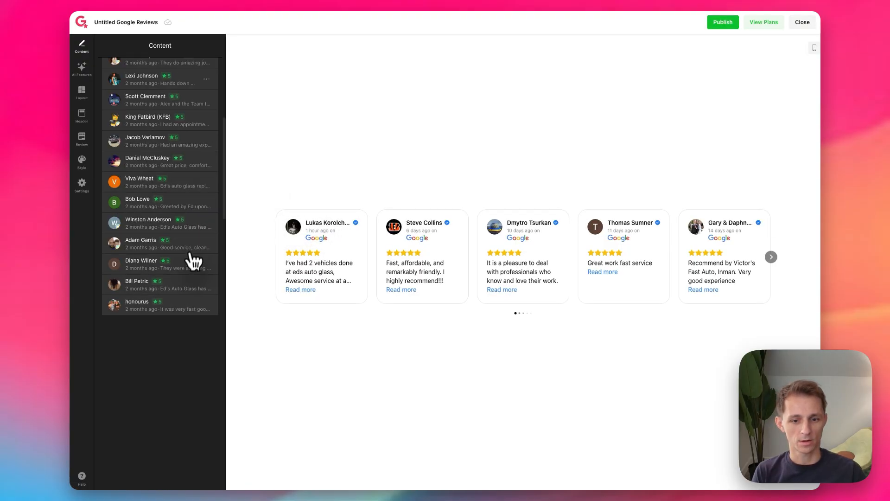
pyautogui.scroll(5, 194, 186)
pyautogui.click(238, 69)
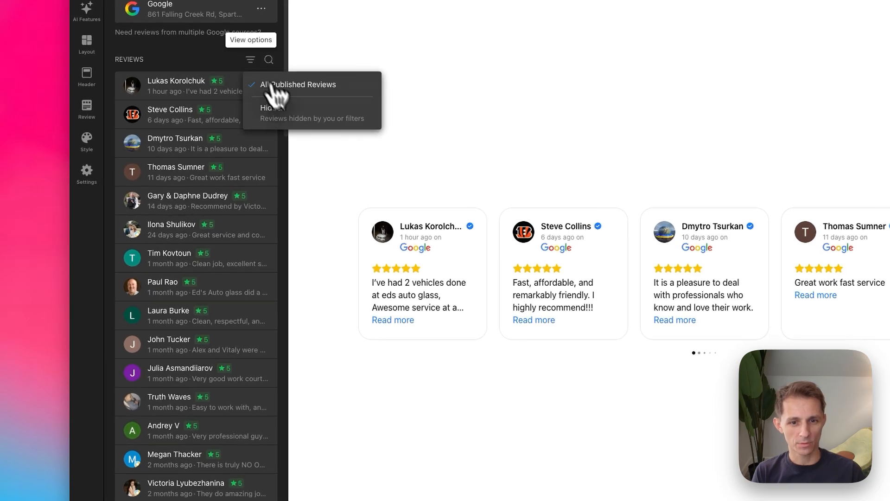
pyautogui.click(290, 113)
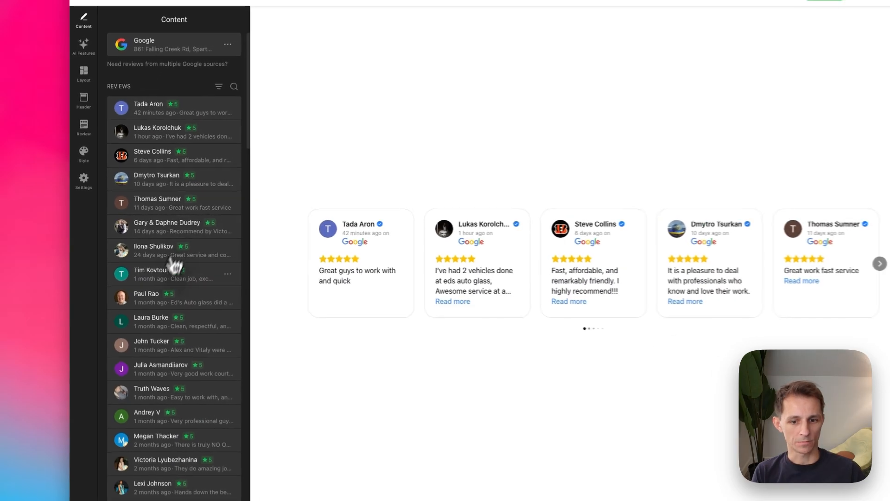
# Step: Pin the ninth listed review, which begins "Ed's Auto glass did a great job", to the top of the widget
pyautogui.scroll(-2, 150, 268)
pyautogui.scroll(2, 145, 286)
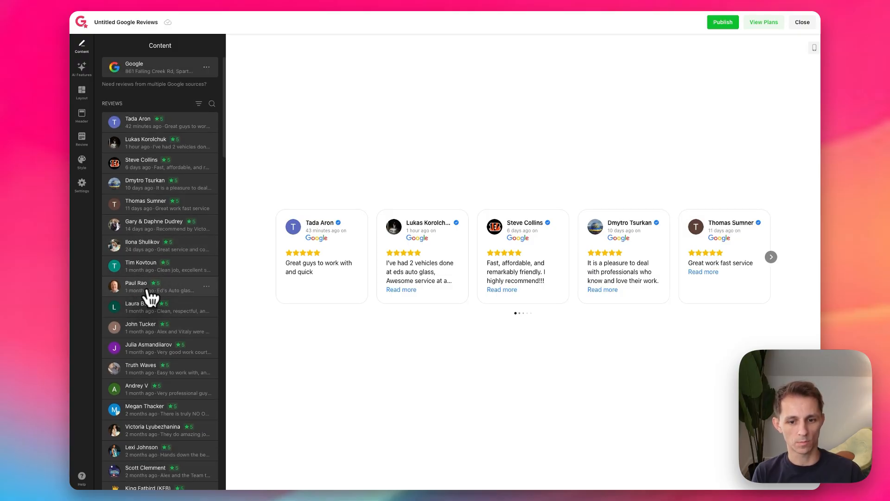
pyautogui.click(206, 286)
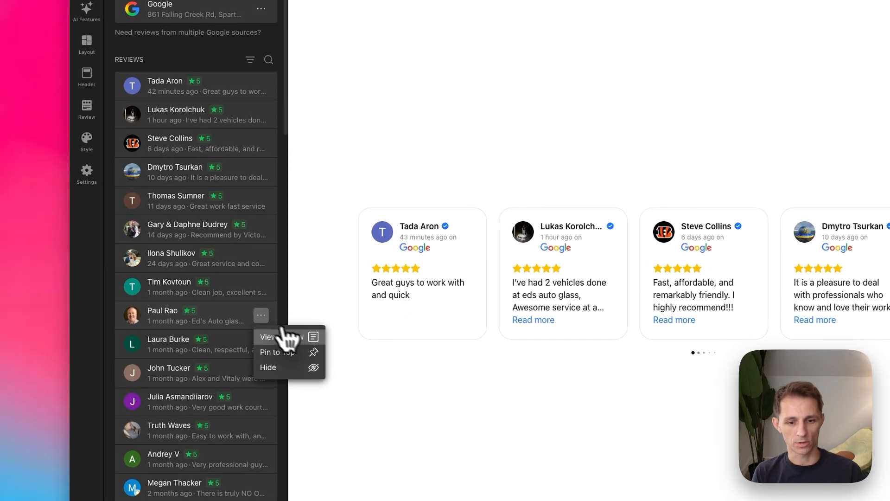
pyautogui.click(283, 351)
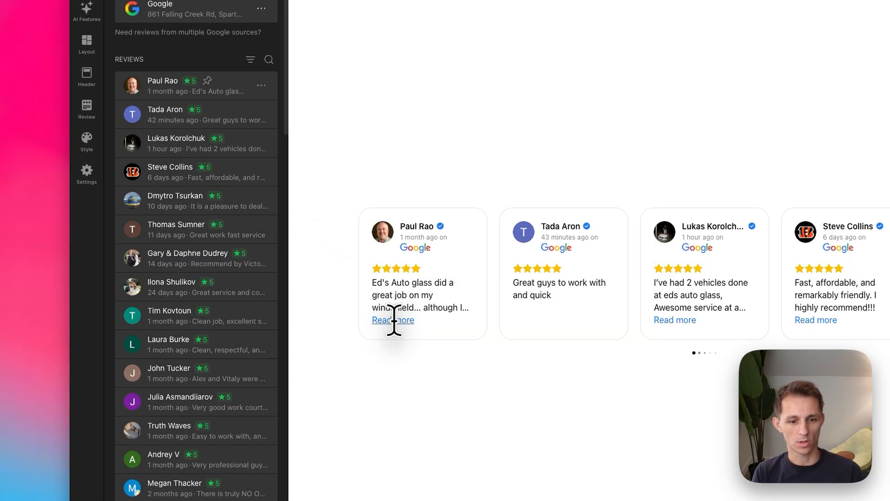
# Step: Read the pinned review in full in the widget's review popup, look through the other entries and close it
pyautogui.click(401, 321)
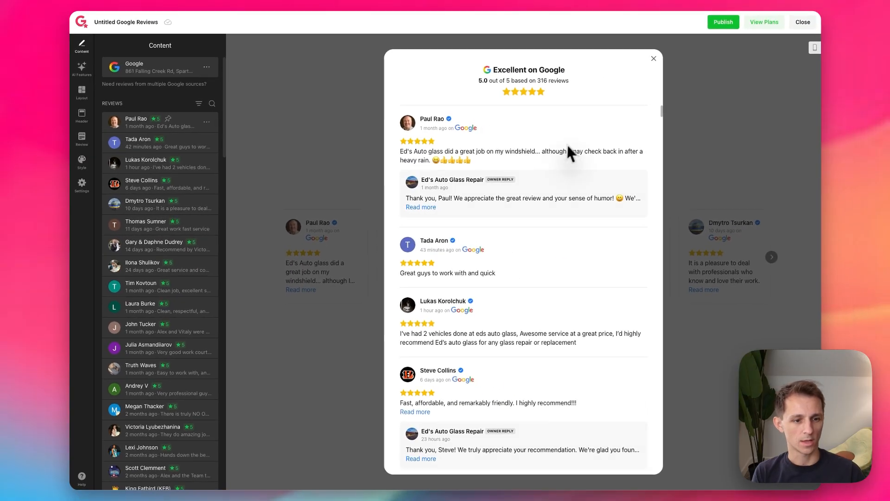
pyautogui.scroll(-3, 688, 209)
pyautogui.scroll(3, 575, 210)
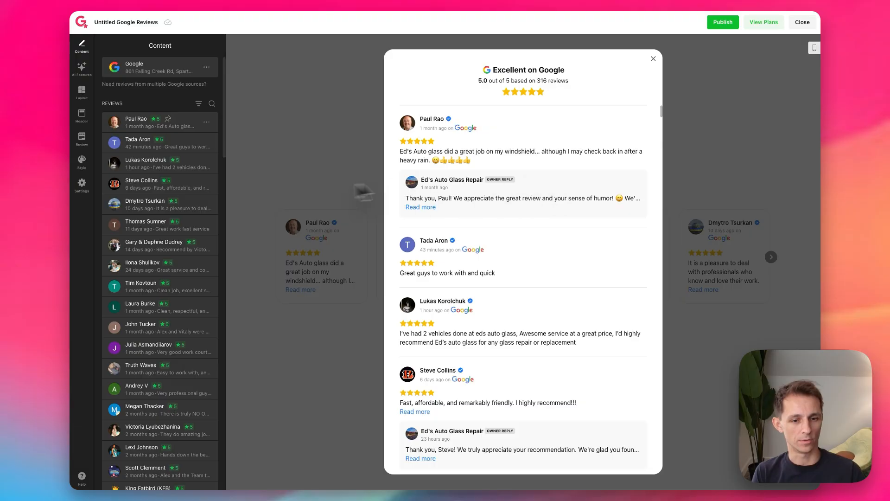
pyautogui.click(282, 150)
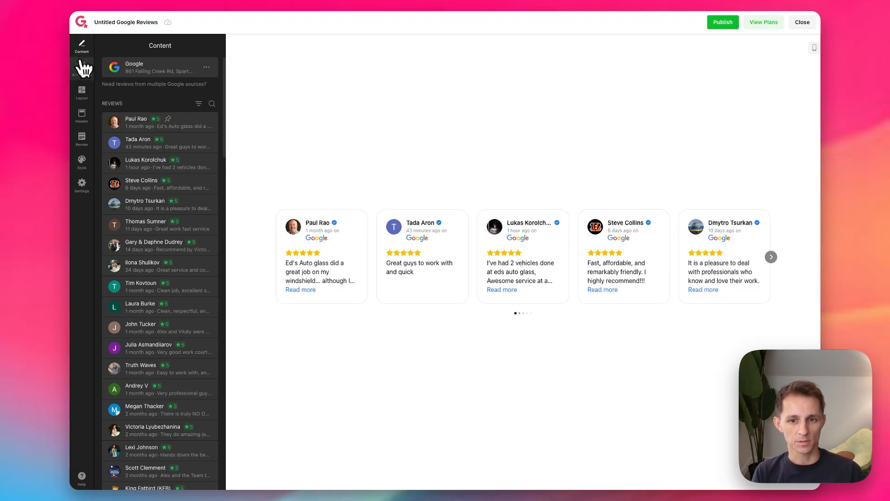
# Step: Enable the AI-Generated Summary, try the Text summary style and set the style back to List
pyautogui.click(82, 67)
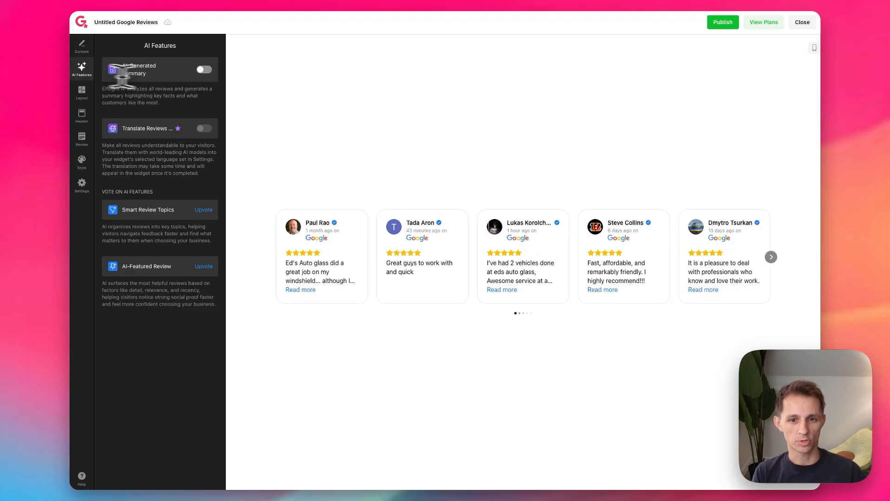
pyautogui.click(204, 71)
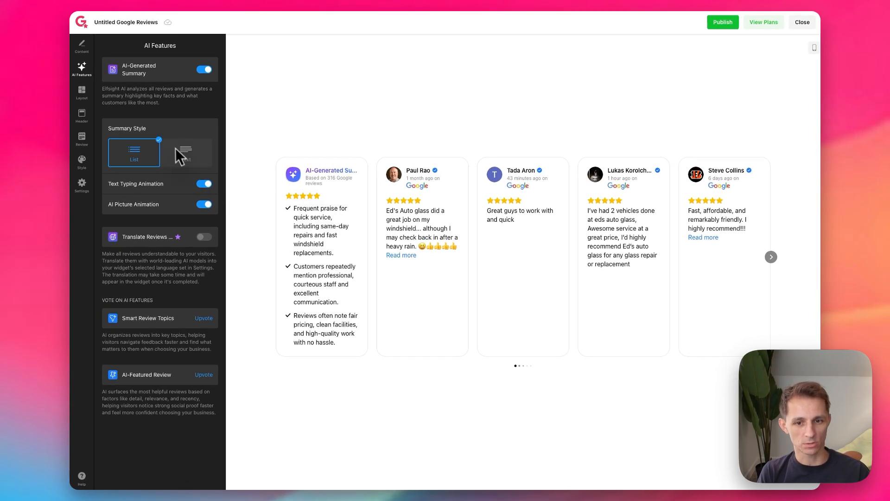
pyautogui.click(188, 166)
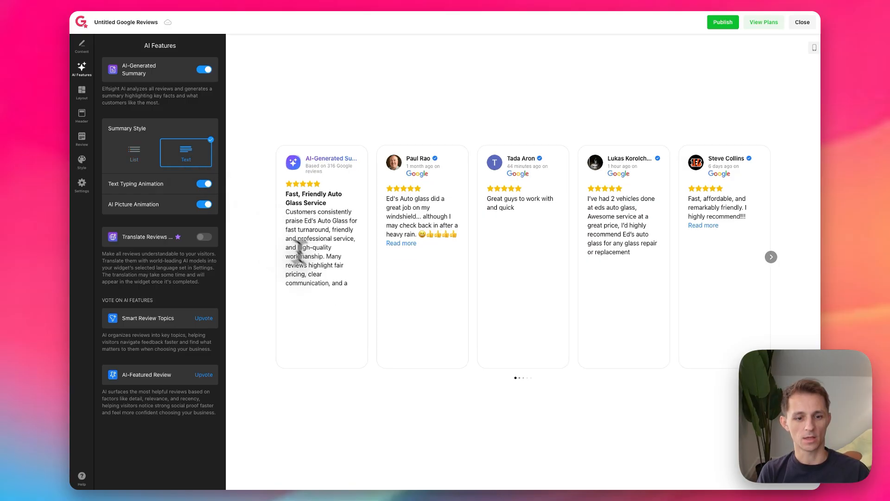
pyautogui.click(138, 157)
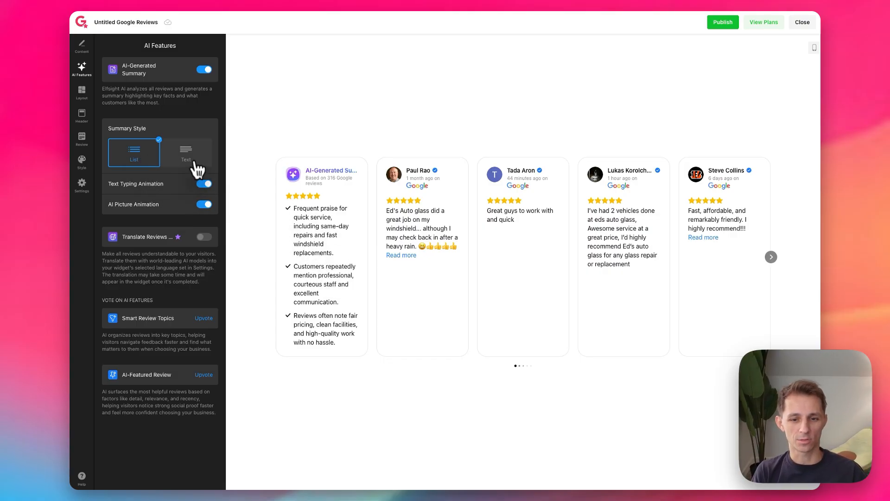
pyautogui.click(208, 183)
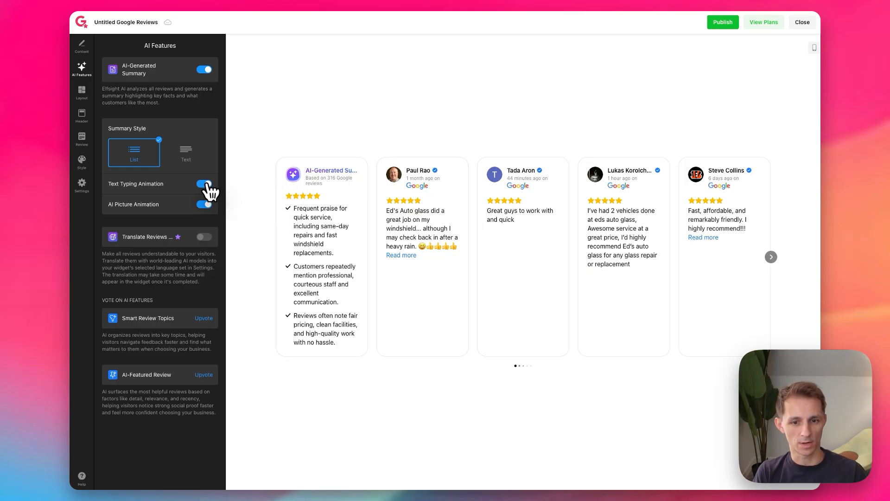
# Step: Try the Text summary style and toggle the typing and picture animations, restoring the List style with both animations enabled
pyautogui.click(200, 163)
pyautogui.click(205, 184)
pyautogui.click(150, 162)
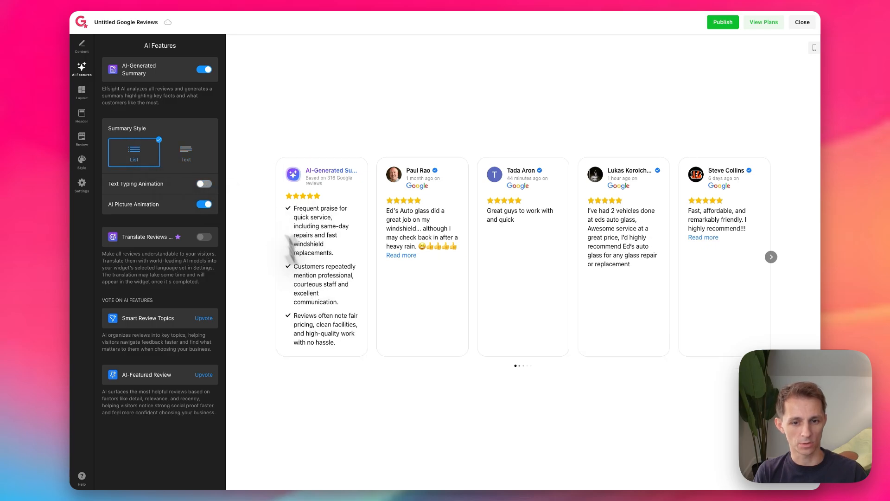
pyautogui.click(184, 154)
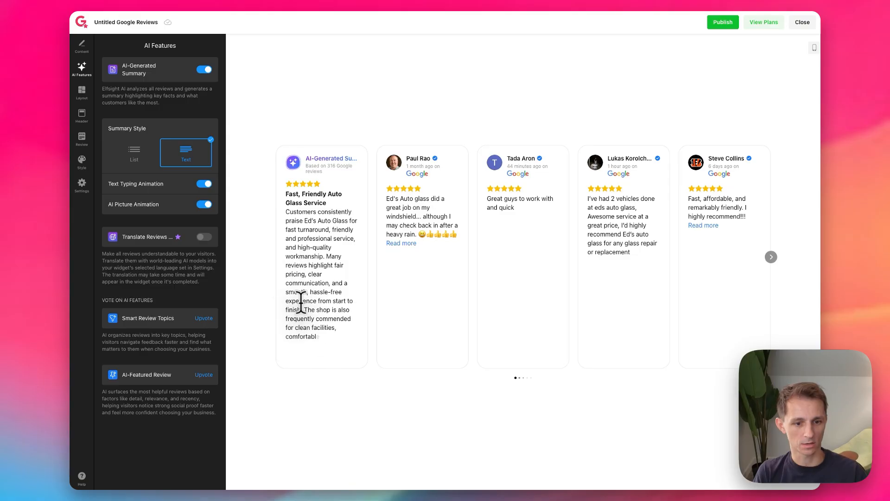
pyautogui.click(157, 158)
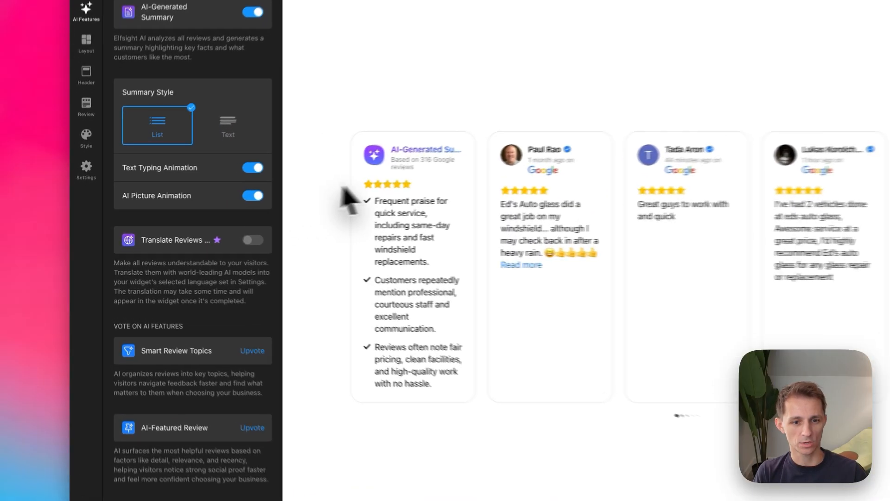
pyautogui.click(204, 204)
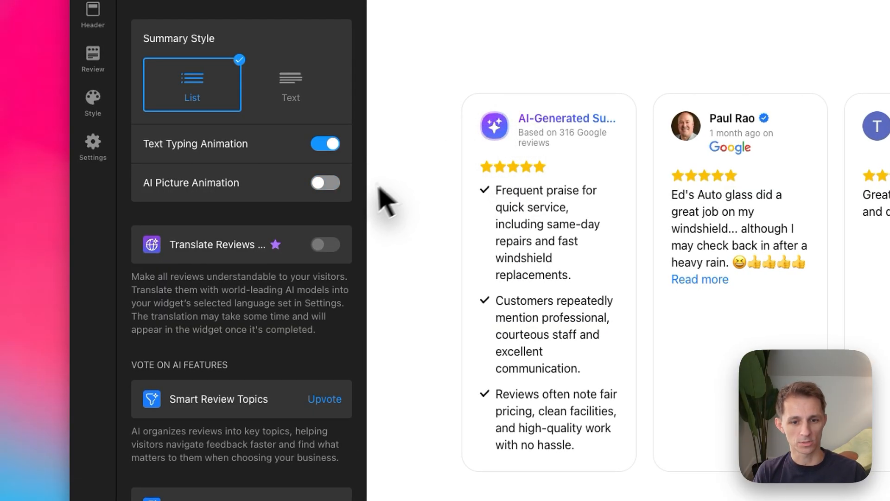
pyautogui.click(331, 185)
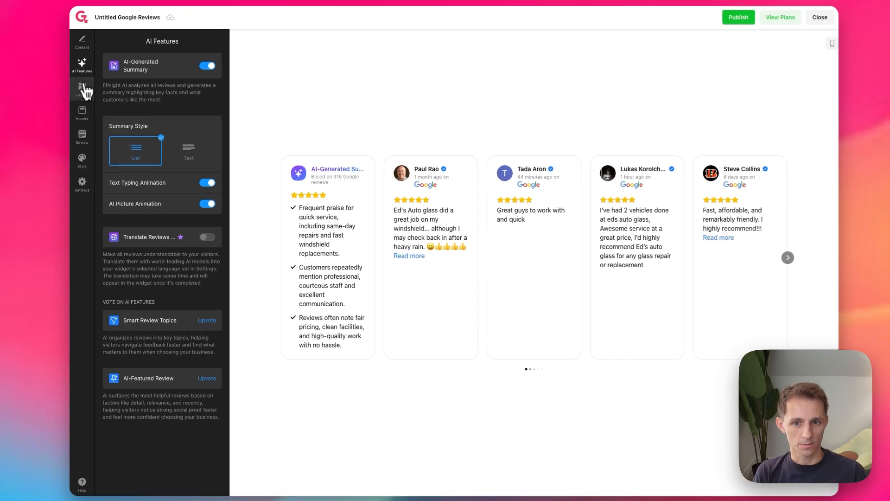
# Step: Switch the widget to the Grid layout and set its number of rows to 1
pyautogui.click(83, 88)
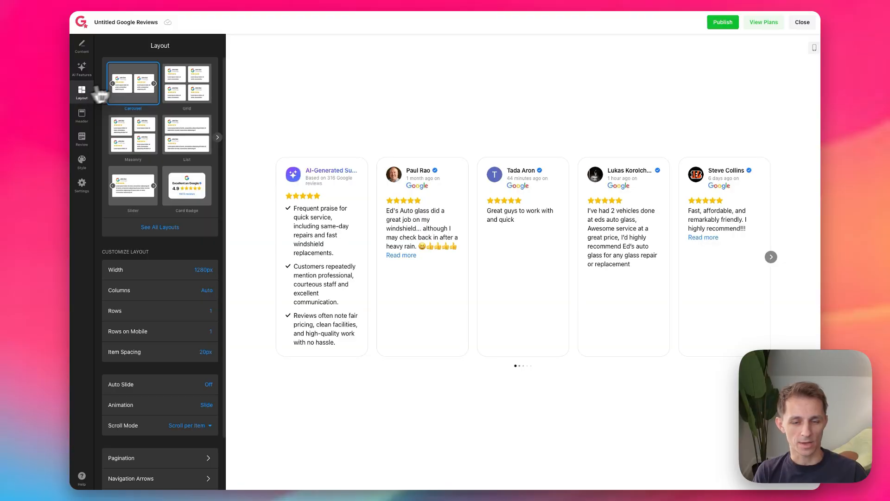
pyautogui.click(199, 94)
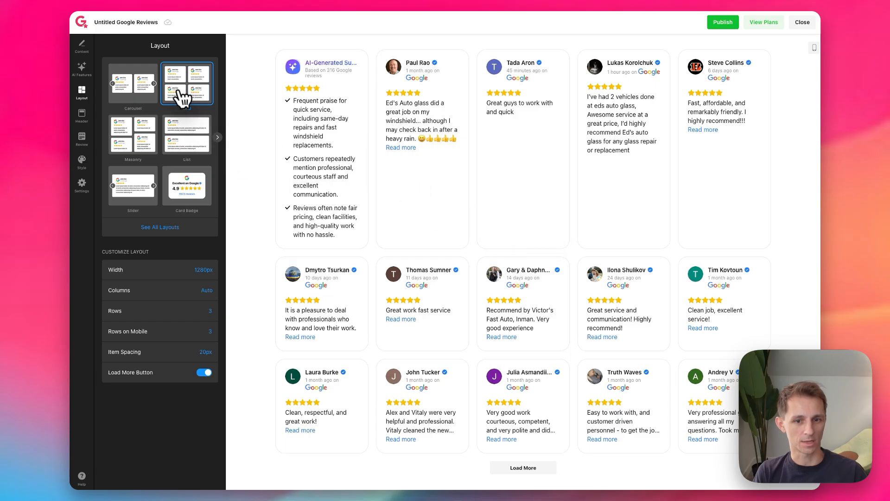
pyautogui.click(210, 311)
pyautogui.write('1')
pyautogui.click(141, 427)
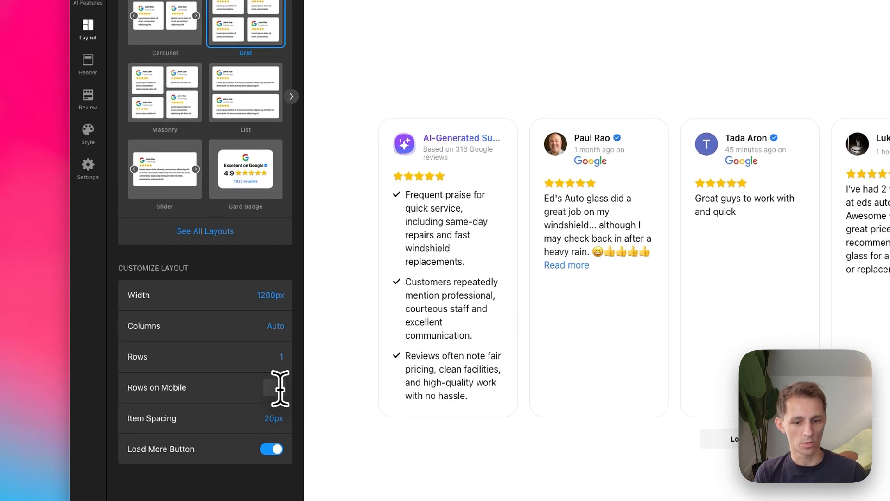
# Step: Try an item spacing of 50 px, return it to 20 px, and check the column mode options
pyautogui.click(275, 414)
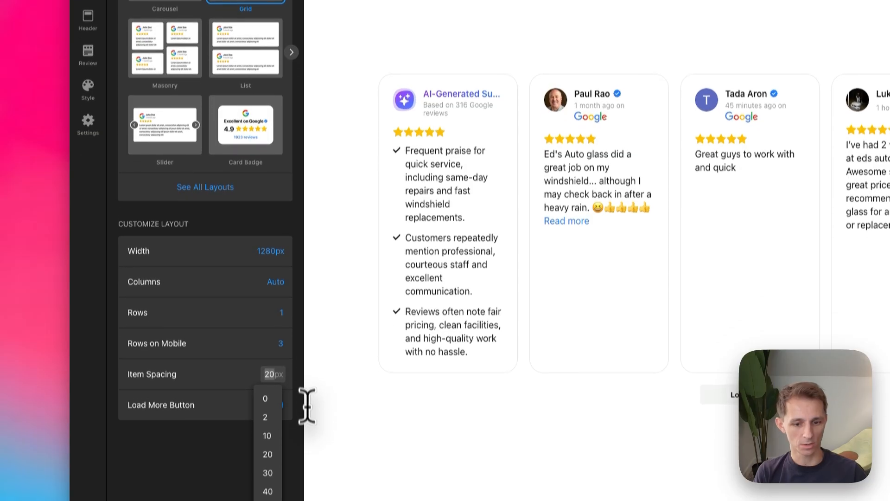
pyautogui.click(274, 420)
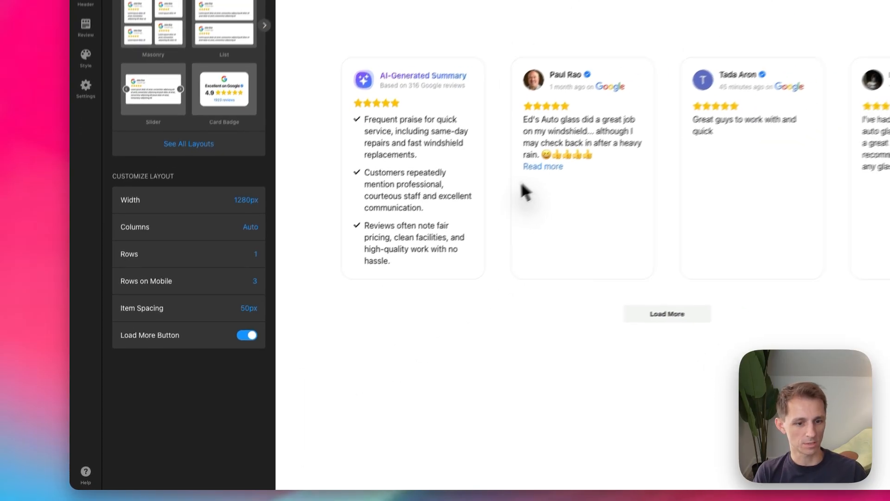
pyautogui.click(249, 308)
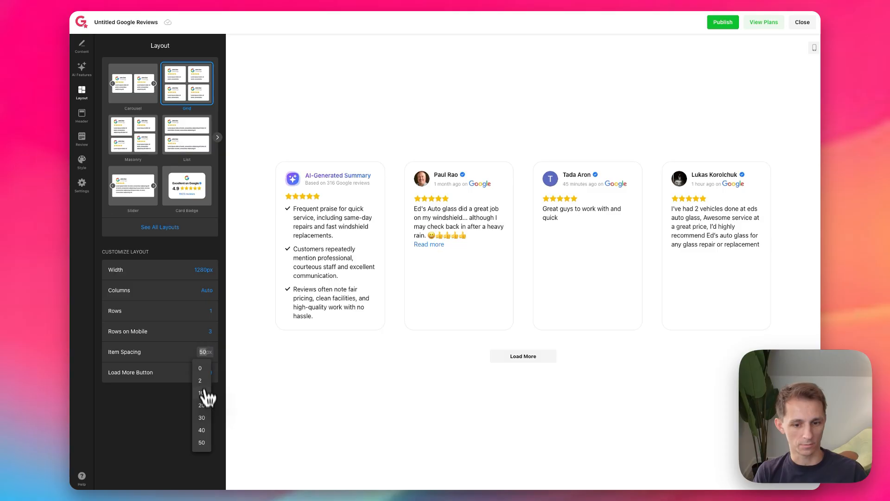
pyautogui.click(204, 405)
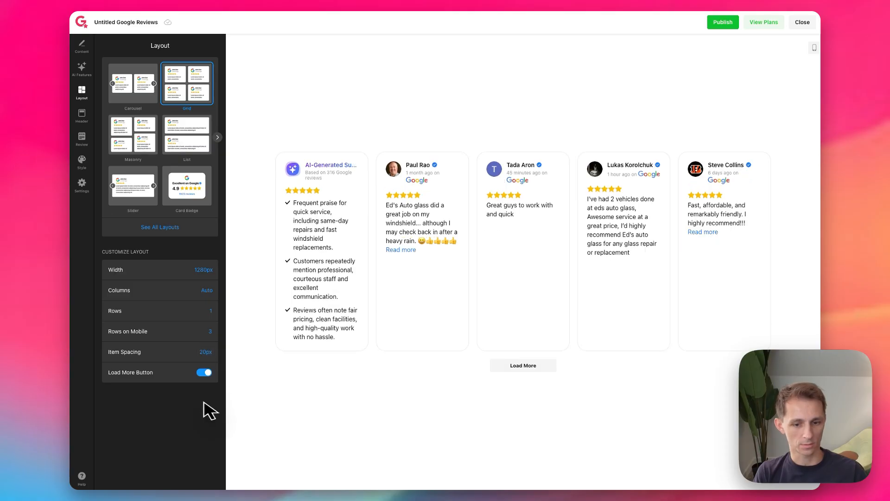
pyautogui.click(209, 291)
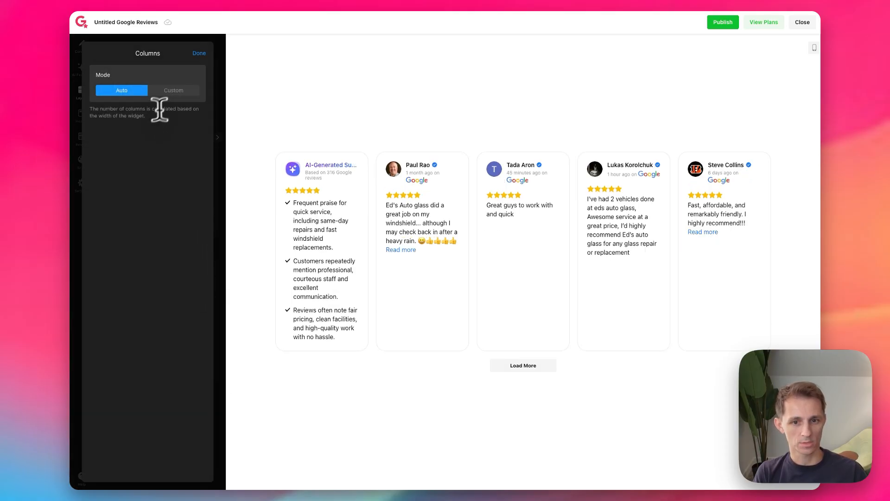
pyautogui.click(198, 54)
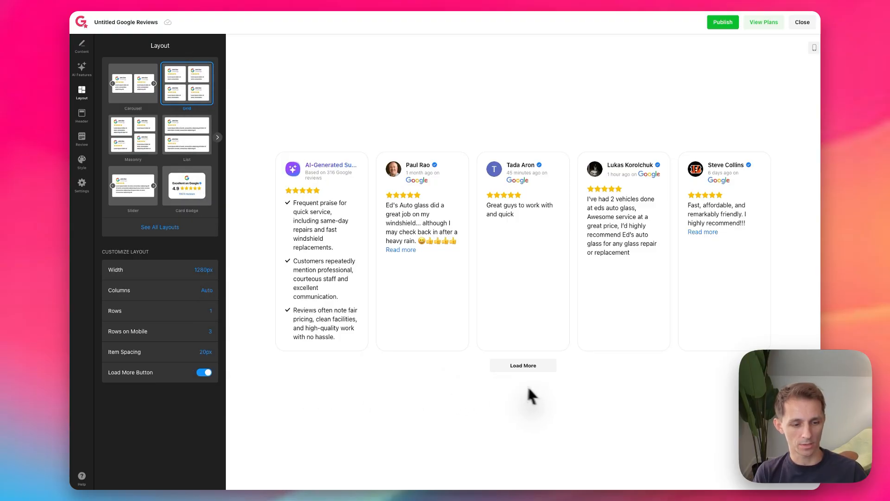
# Step: Load more reviews twice in the grid preview and disable the Load More Button option
pyautogui.click(537, 370)
pyautogui.click(512, 412)
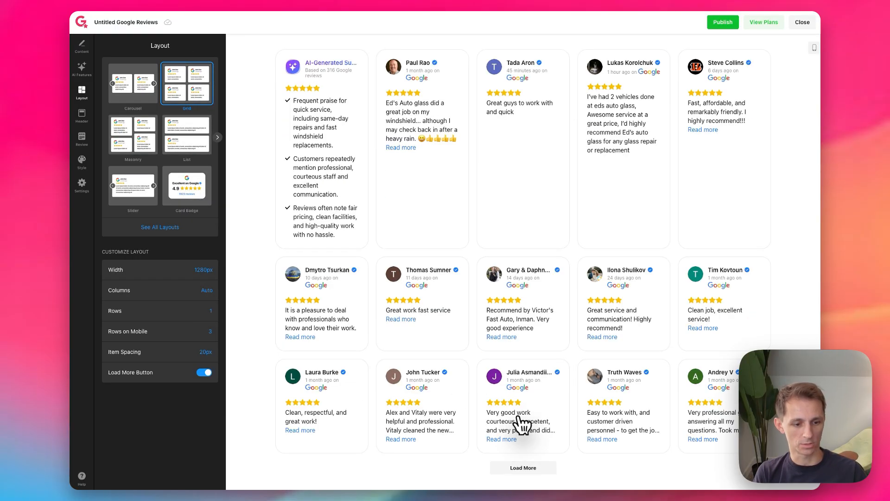
pyautogui.click(524, 467)
pyautogui.scroll(-4, 523, 441)
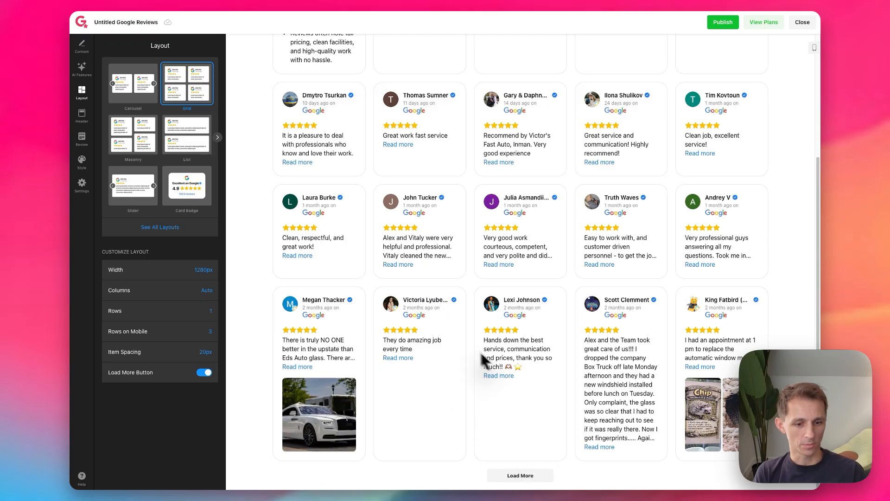
pyautogui.click(204, 373)
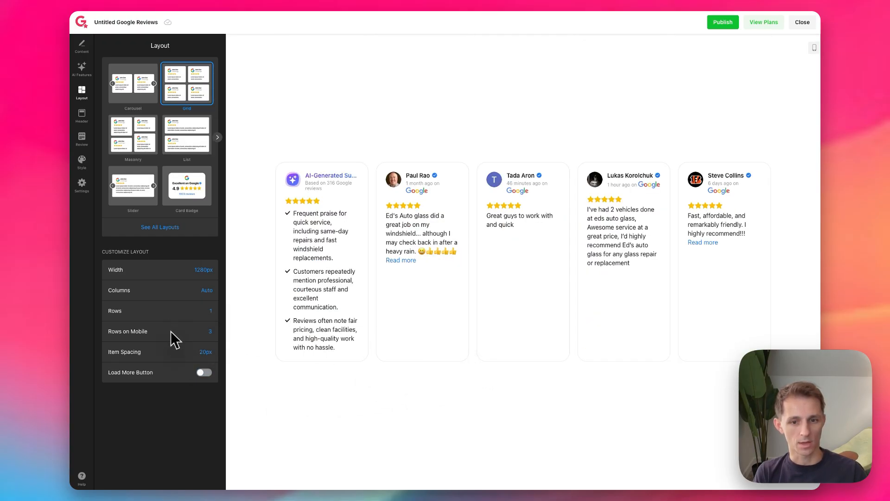
# Step: Preview the Masonry and List layouts and switch the widget to the Slider layout
pyautogui.click(162, 227)
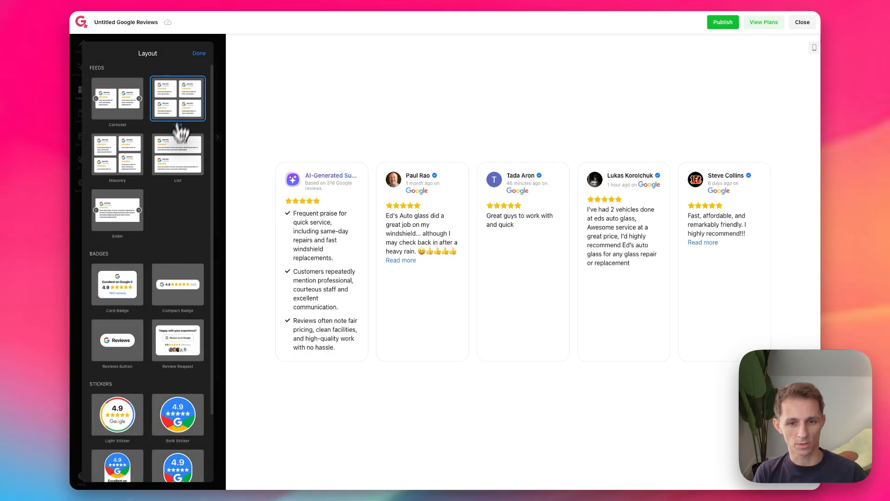
pyautogui.click(128, 159)
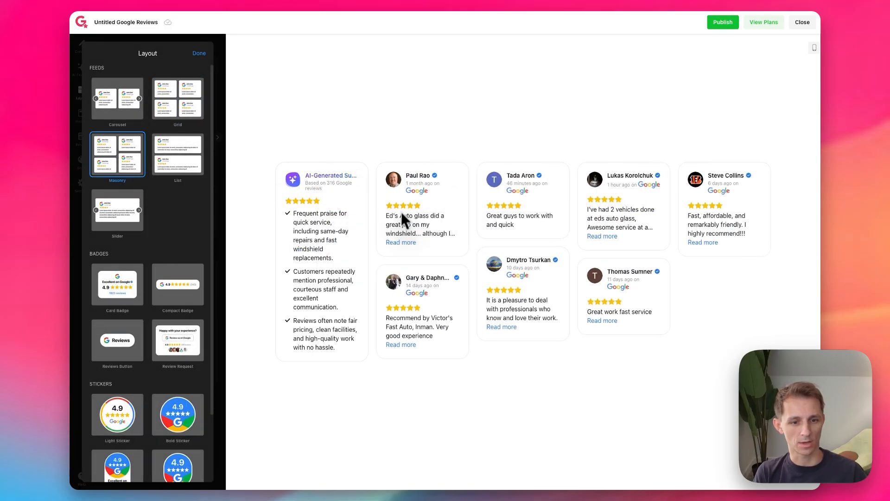
pyautogui.click(185, 160)
pyautogui.scroll(-3, 365, 283)
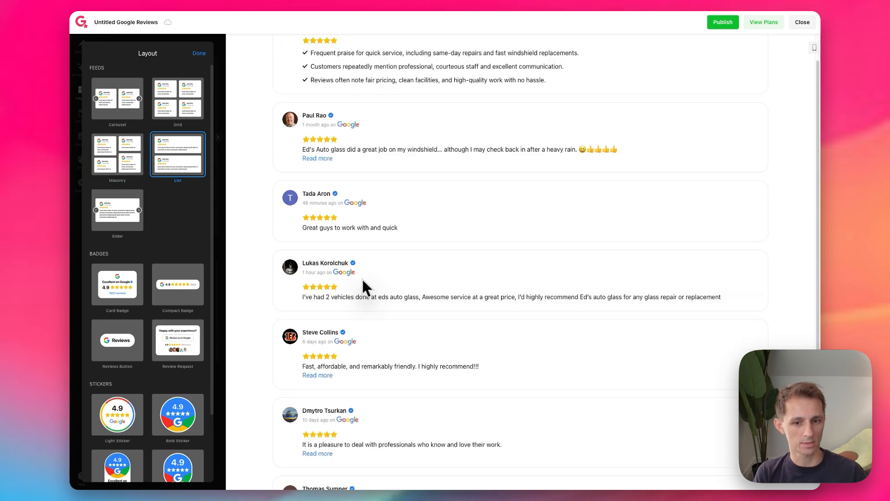
pyautogui.click(117, 209)
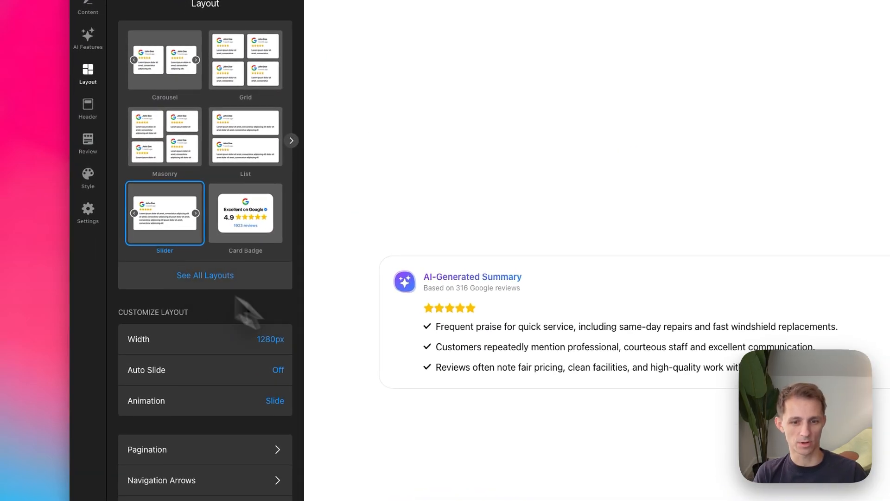
# Step: Set the slider layout's width to Full Width
pyautogui.click(274, 343)
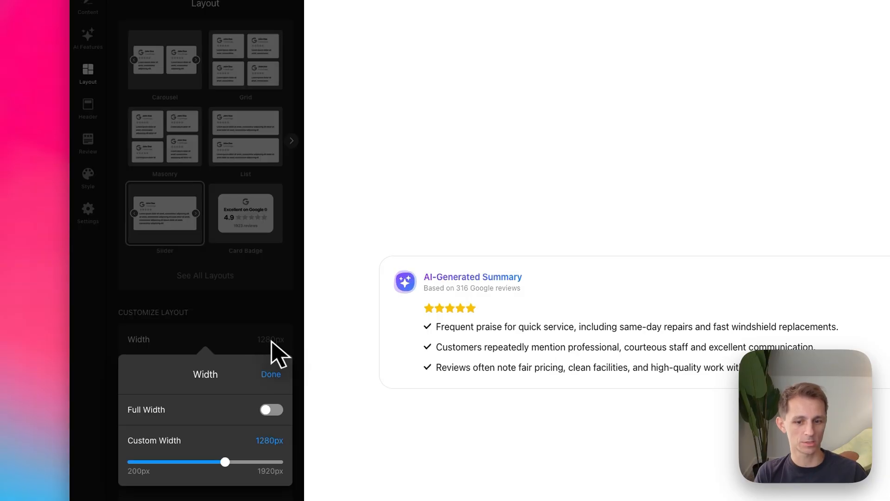
pyautogui.click(273, 410)
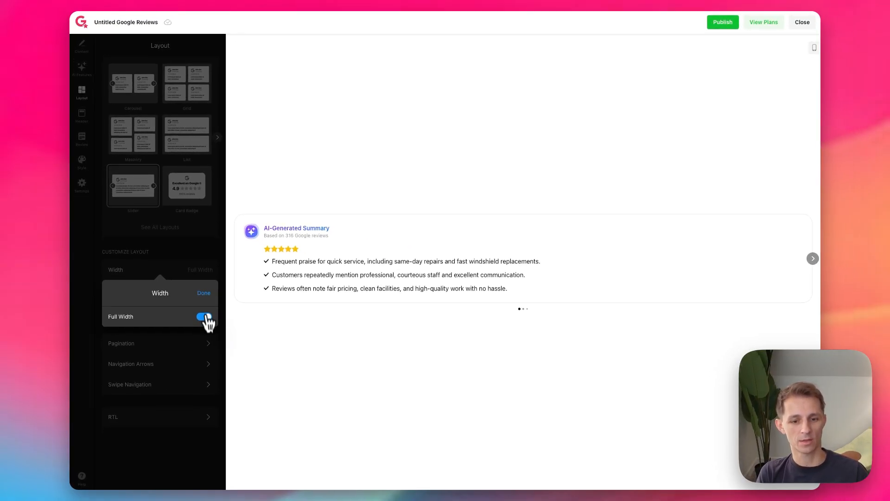
pyautogui.click(204, 293)
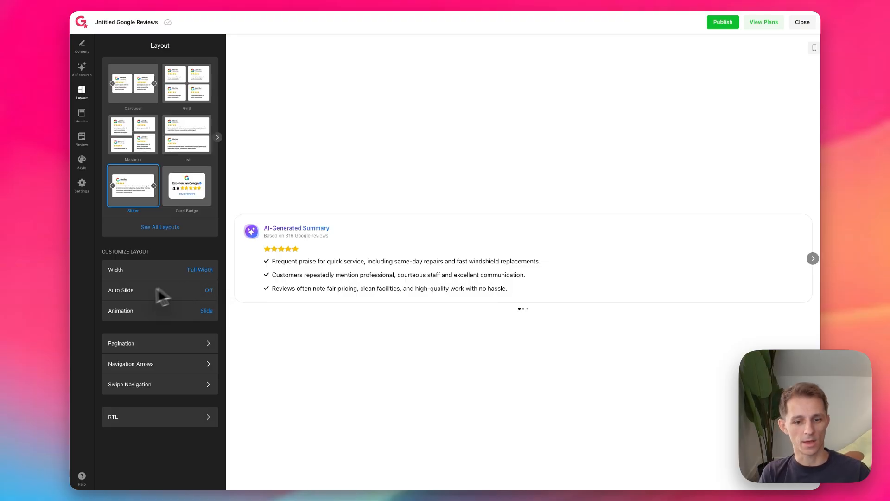
# Step: Enable Auto Slide for the slider, try a 1 second interval and set the interval to 3 seconds
pyautogui.click(210, 297)
pyautogui.click(204, 270)
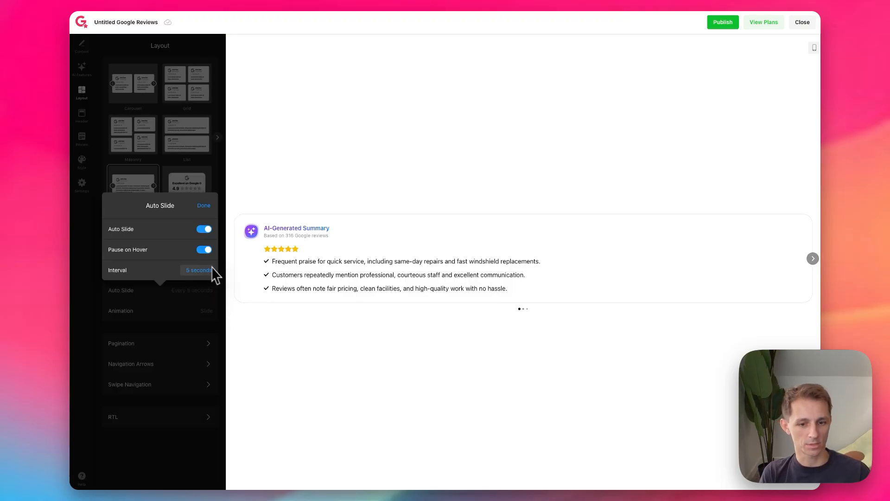
pyautogui.click(198, 270)
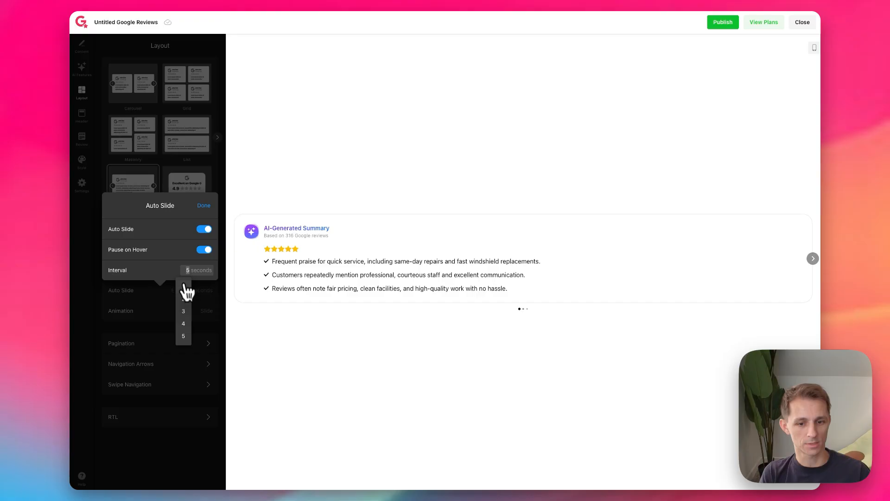
pyautogui.click(185, 286)
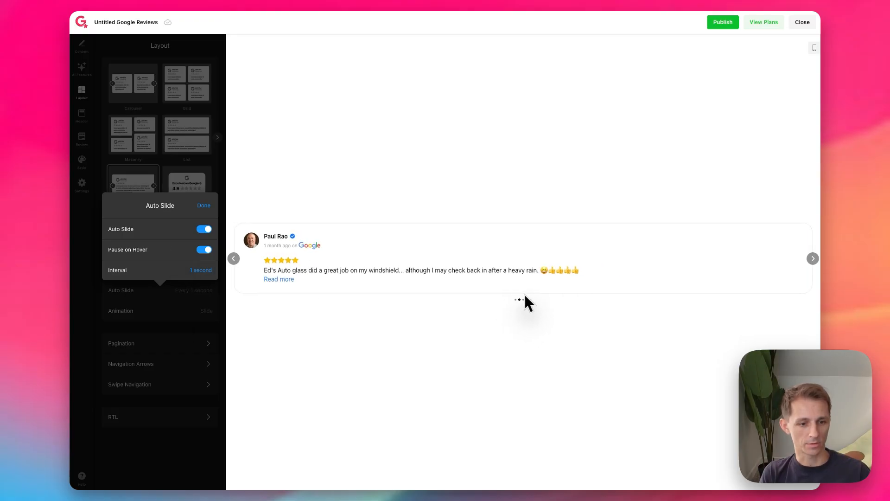
pyautogui.click(194, 269)
pyautogui.click(188, 311)
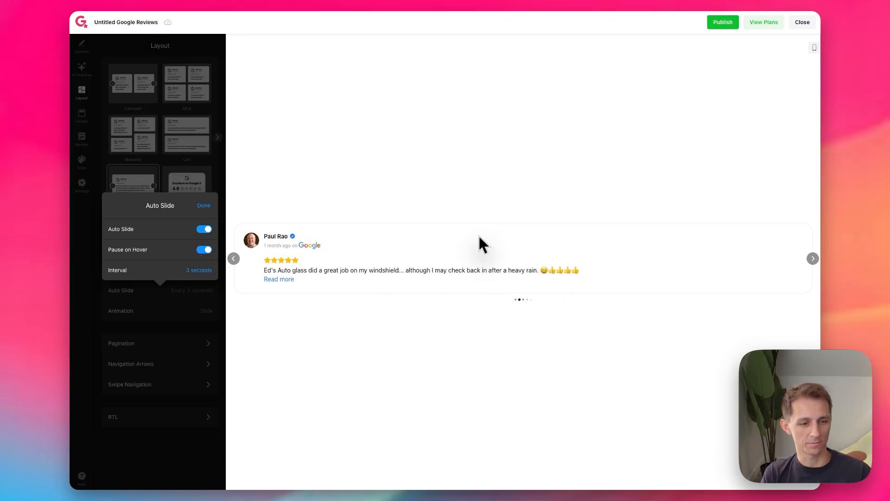
pyautogui.click(205, 205)
# Step: Turn the slider's pagination off and back on, and check the swipe navigation options
pyautogui.click(182, 343)
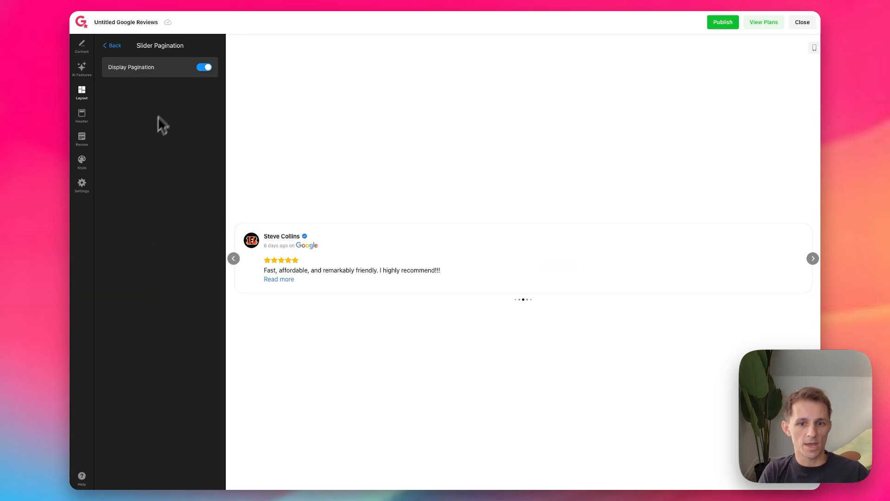
pyautogui.click(205, 67)
pyautogui.click(204, 67)
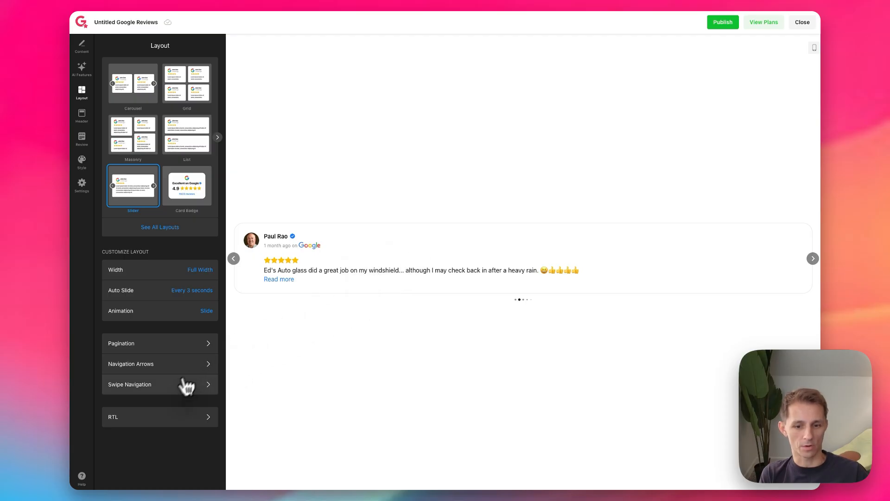
pyautogui.click(155, 389)
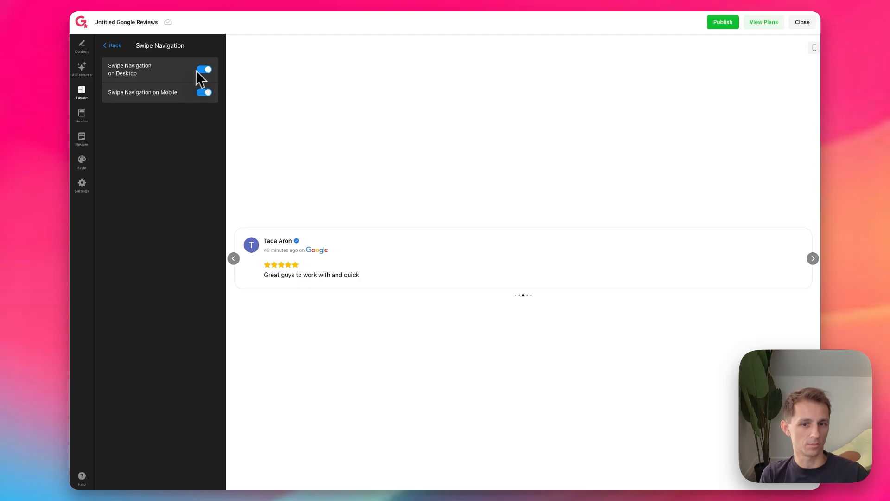
pyautogui.click(113, 46)
# Step: Compare the Light, Bold, Tag, Oval and Achievement sticker layouts and apply the Light Sticker
pyautogui.click(160, 227)
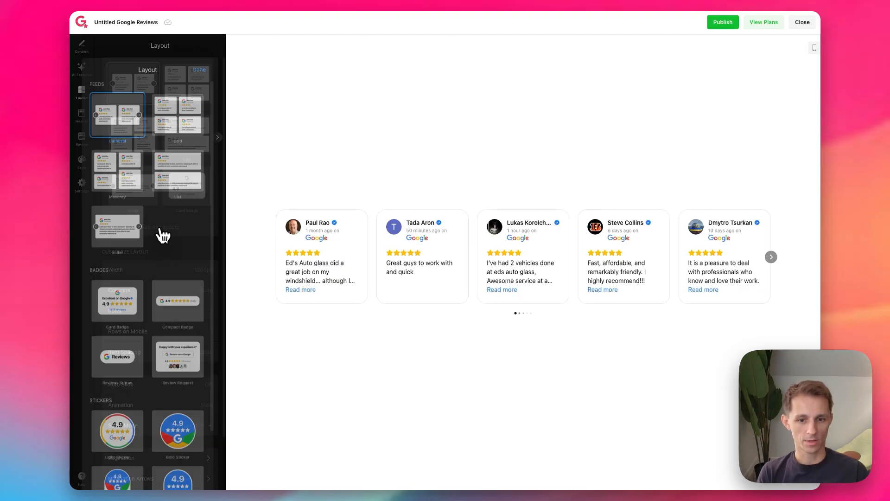
pyautogui.scroll(-3, 167, 301)
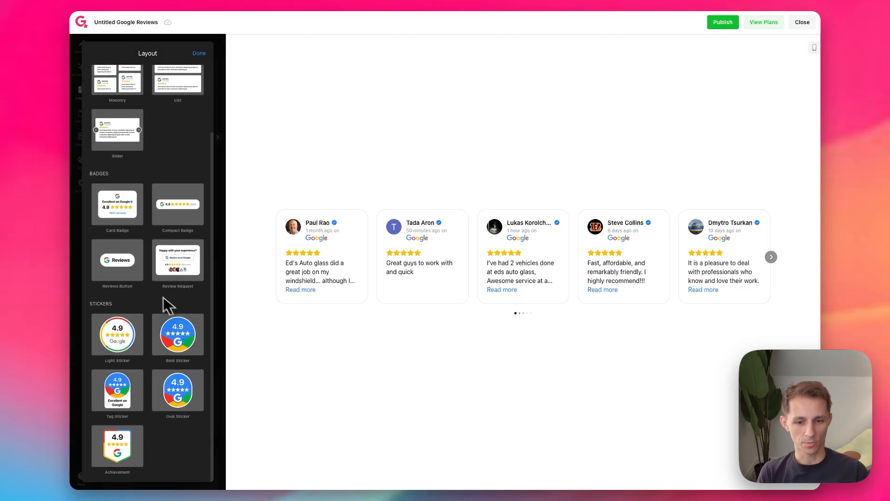
pyautogui.click(134, 341)
pyautogui.click(194, 347)
pyautogui.click(134, 397)
pyautogui.click(188, 397)
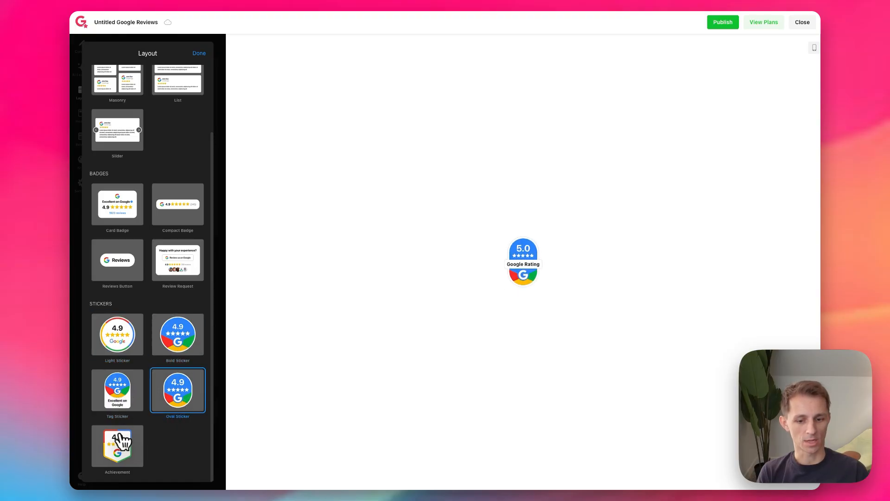
pyautogui.click(131, 442)
pyautogui.click(178, 339)
pyautogui.click(114, 346)
pyautogui.click(157, 352)
pyautogui.click(119, 344)
# Step: Open the Light Sticker's review popup from the preview and browse through its reviews
pyautogui.click(524, 267)
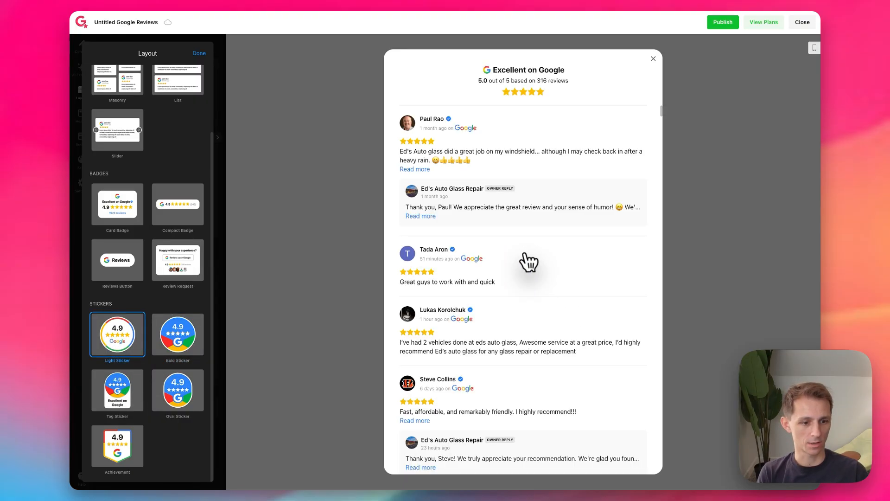
pyautogui.scroll(-10, 527, 292)
pyautogui.scroll(-15, 503, 358)
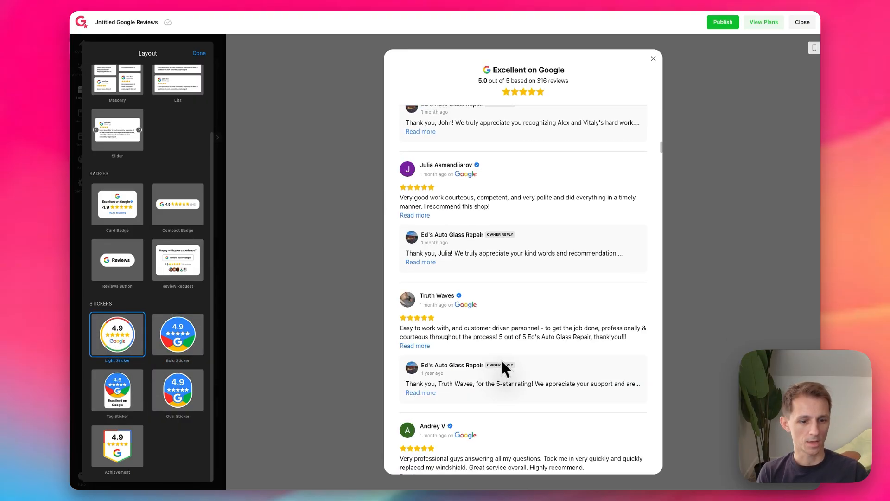
# Step: Close the reviews popup and layout gallery, try the sticker's right, center and left alignments, and switch its display mode to Floating
pyautogui.click(254, 60)
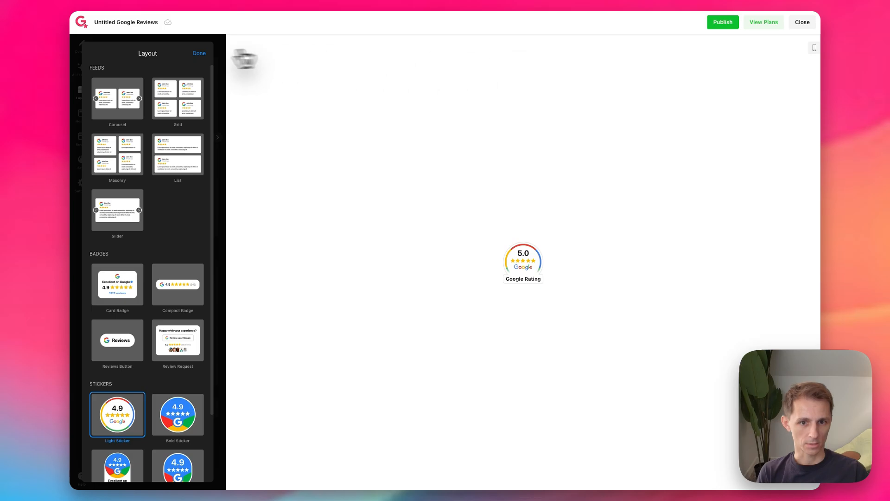
pyautogui.click(199, 53)
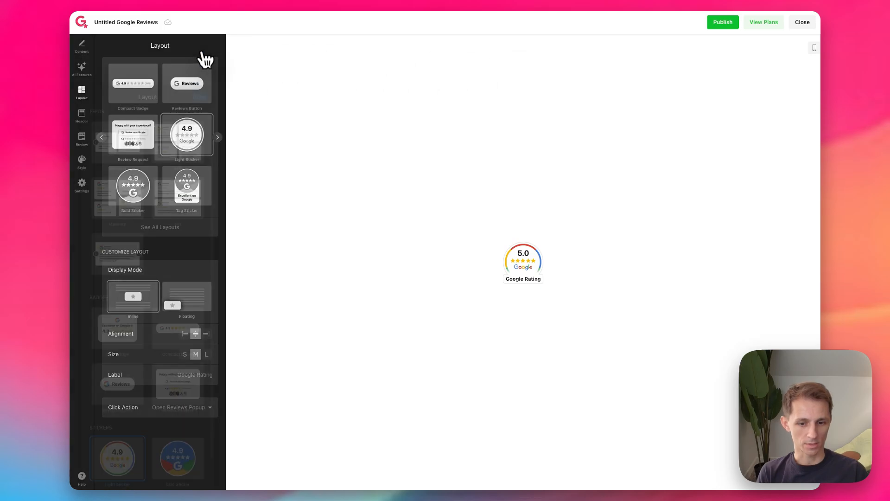
pyautogui.click(206, 334)
pyautogui.click(196, 334)
pyautogui.click(185, 335)
pyautogui.click(191, 295)
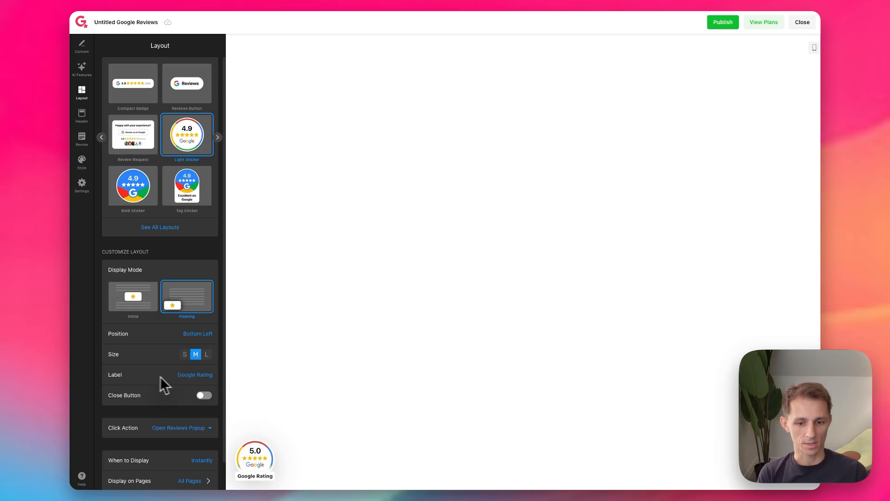
# Step: Try the Auto (based on rating) label for the floating sticker and set the label to Top Rated on Google
pyautogui.scroll(-2, 163, 376)
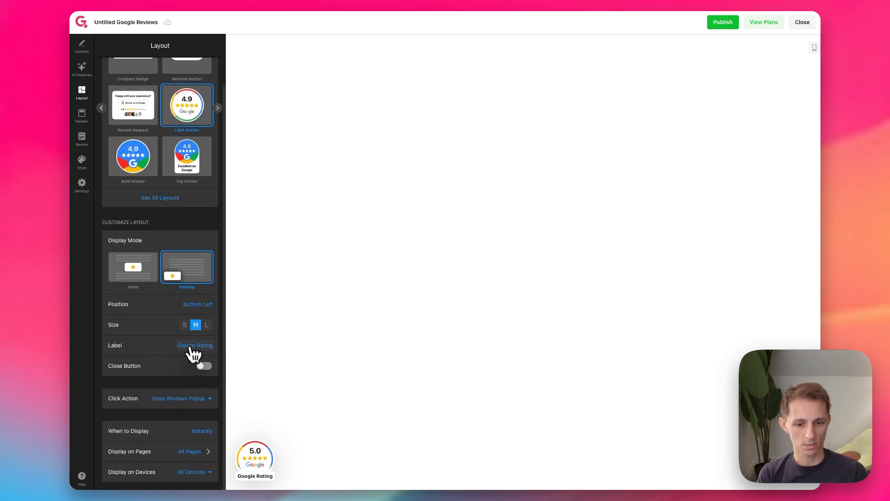
pyautogui.click(191, 348)
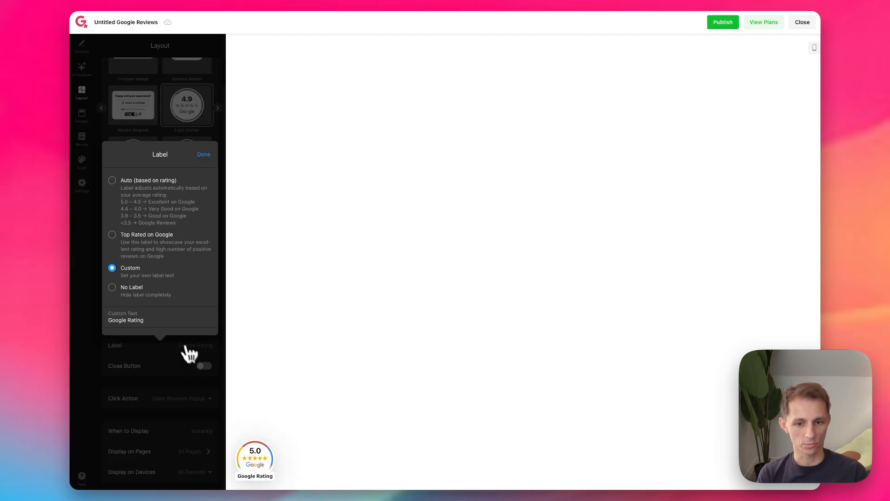
pyautogui.click(138, 200)
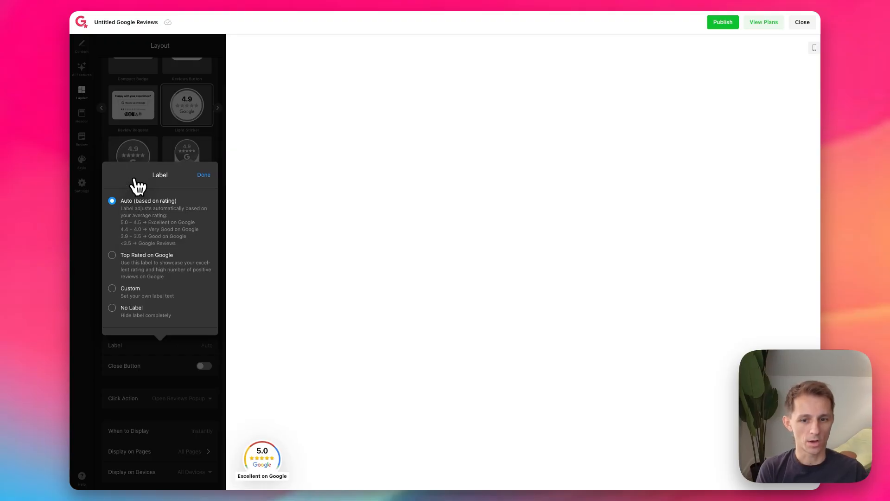
pyautogui.click(149, 260)
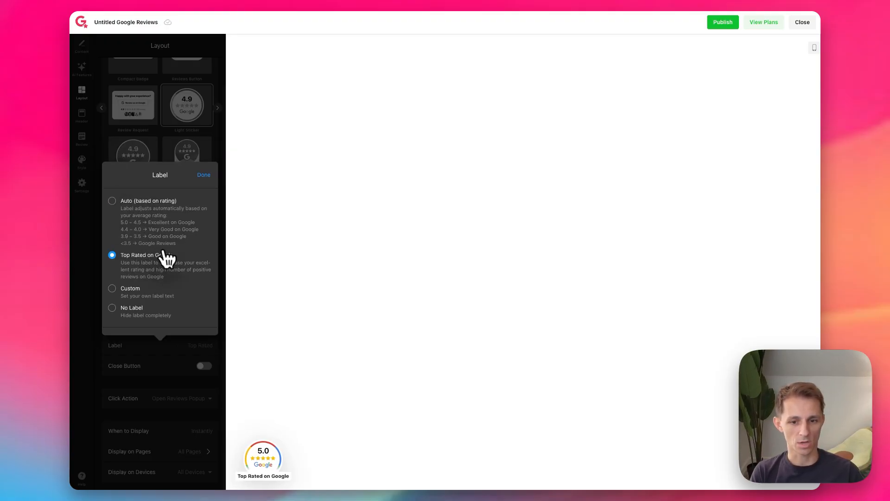
pyautogui.click(134, 290)
pyautogui.click(131, 247)
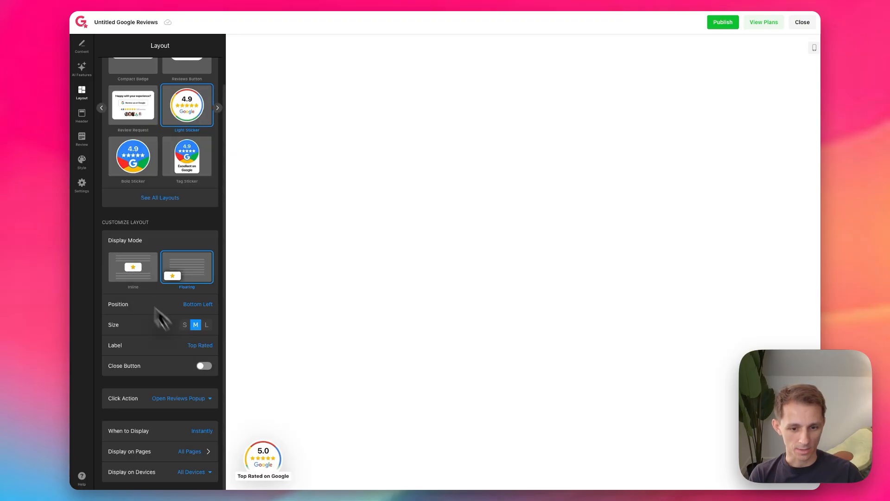
# Step: Enable the floating sticker's Close Button and check its reviews popup in the preview
pyautogui.click(204, 367)
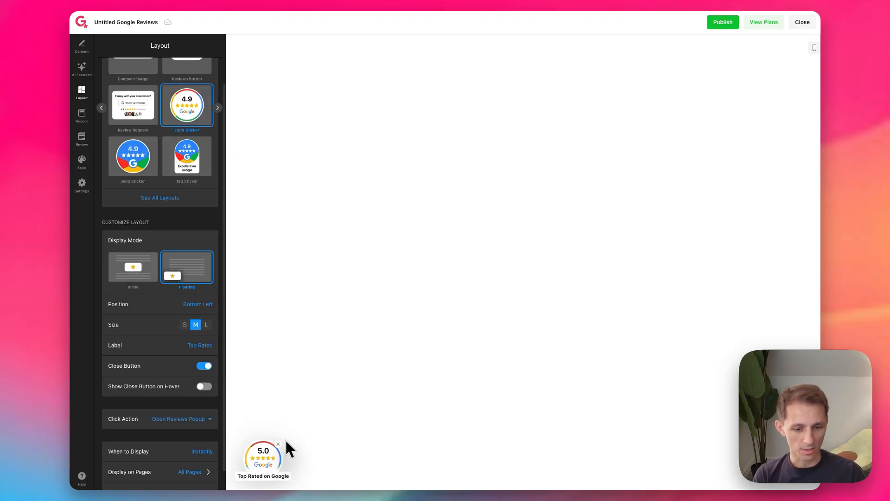
pyautogui.click(263, 462)
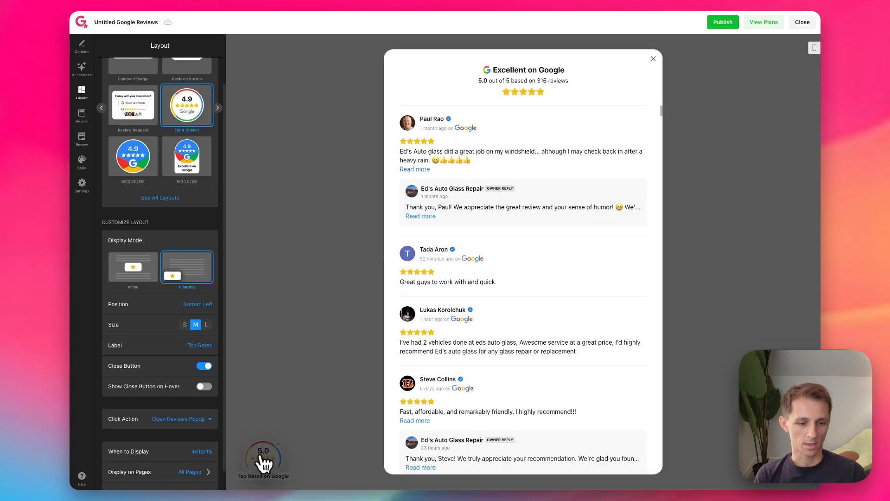
pyautogui.scroll(-12, 440, 296)
pyautogui.scroll(6, 453, 288)
pyautogui.scroll(6, 435, 310)
pyautogui.click(336, 282)
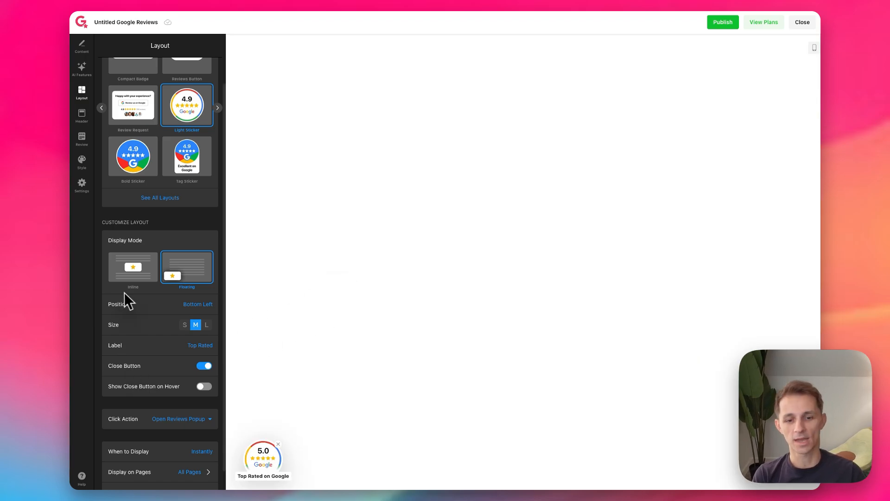
# Step: Show the sticker's close button on hover, set its Click Action to Open Google Profile and test it in the preview
pyautogui.scroll(-1, 176, 313)
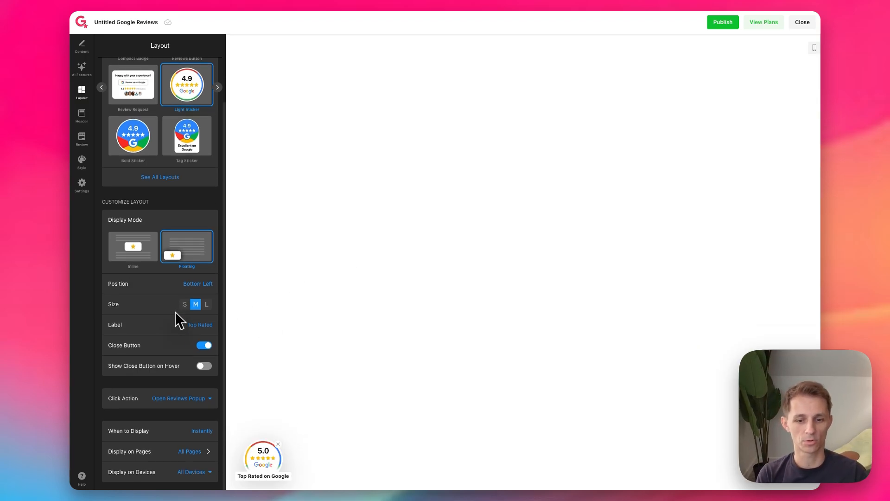
pyautogui.click(135, 366)
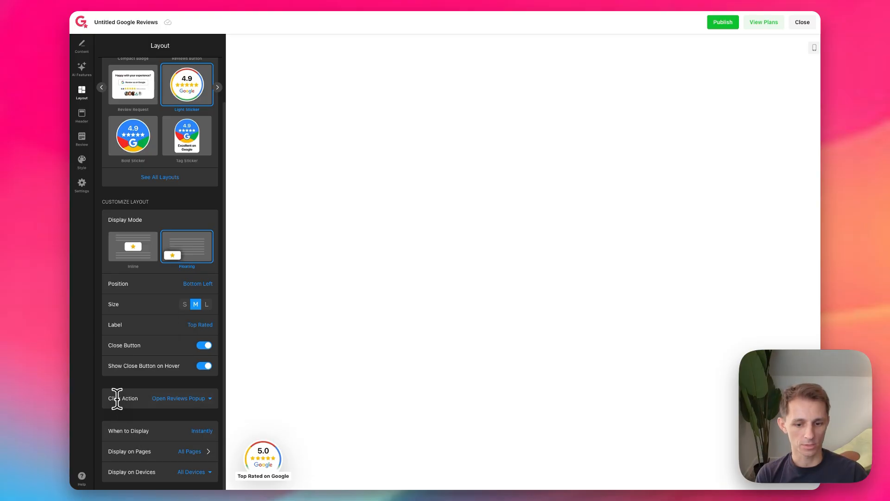
pyautogui.click(115, 399)
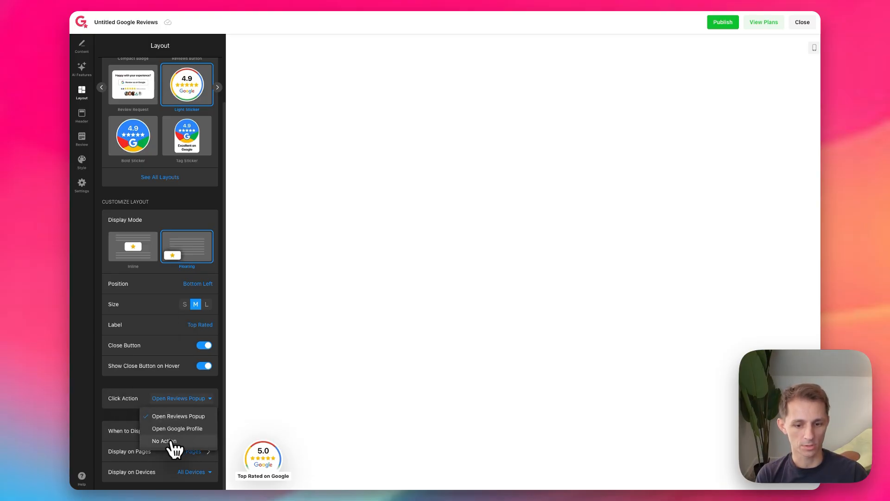
pyautogui.click(197, 429)
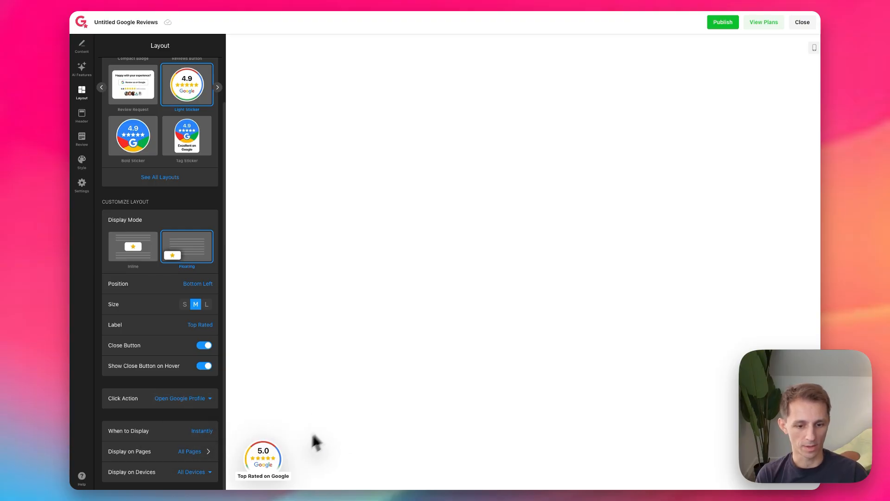
pyautogui.click(266, 457)
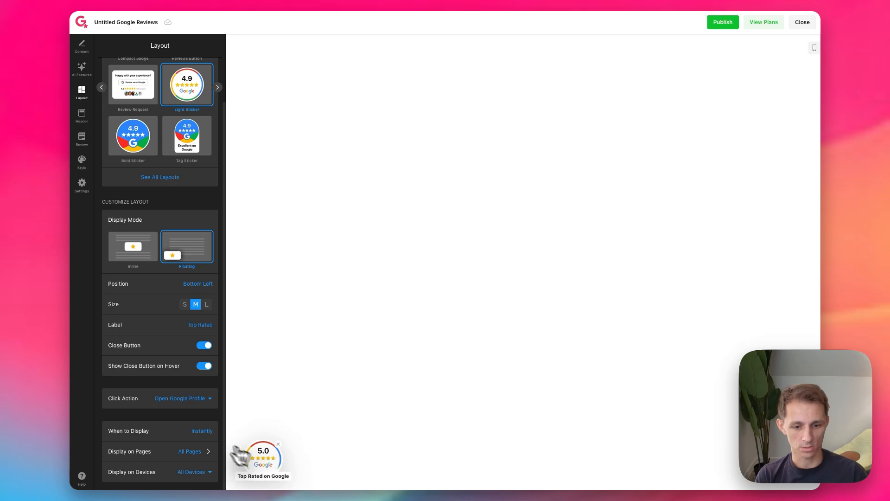
# Step: Try the After Delay and On Scroll at 30% display timings for the sticker and return it to Instantly
pyautogui.click(209, 431)
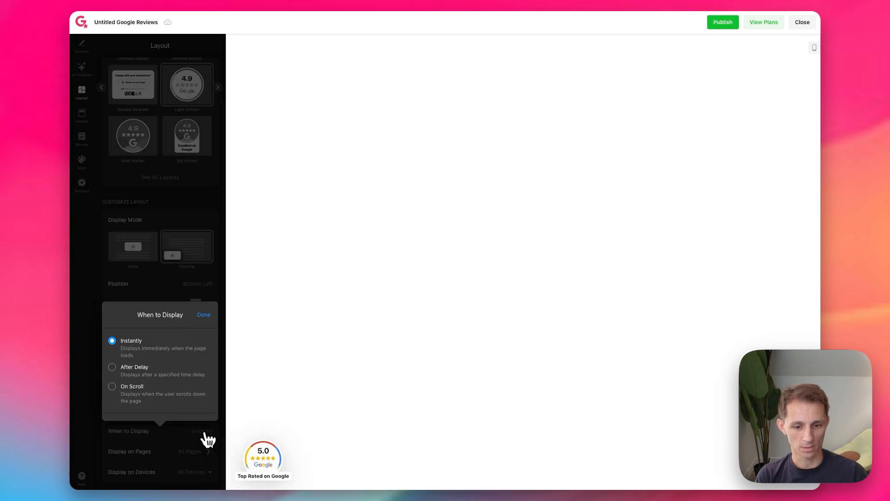
pyautogui.click(142, 368)
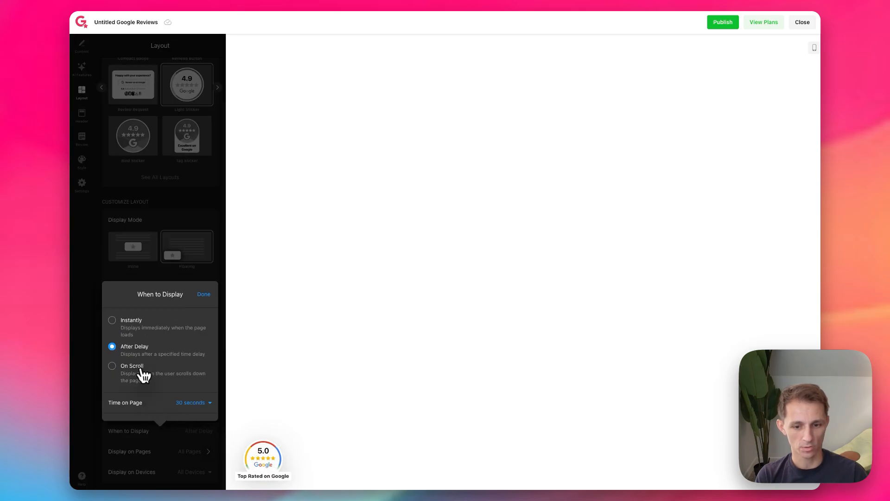
pyautogui.click(193, 402)
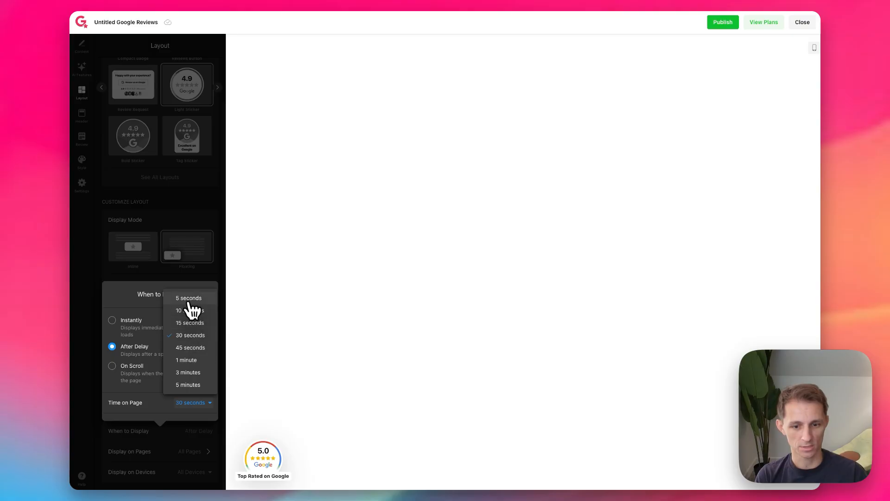
pyautogui.click(130, 370)
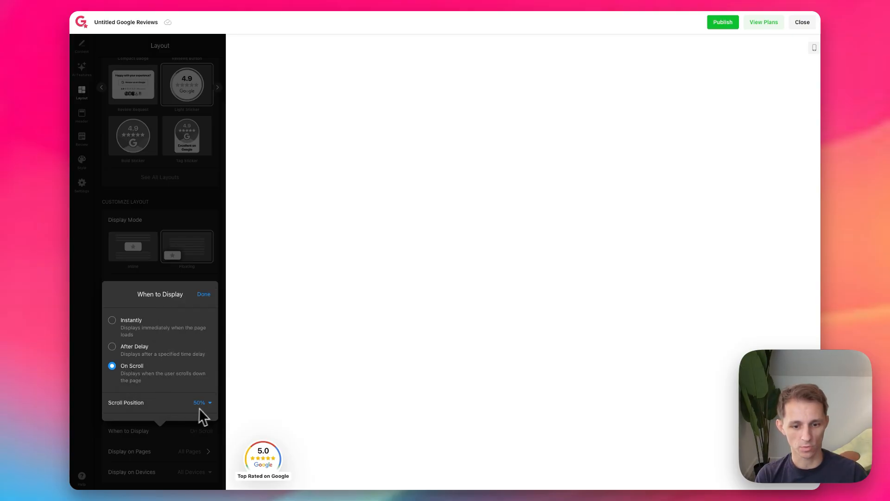
pyautogui.click(199, 406)
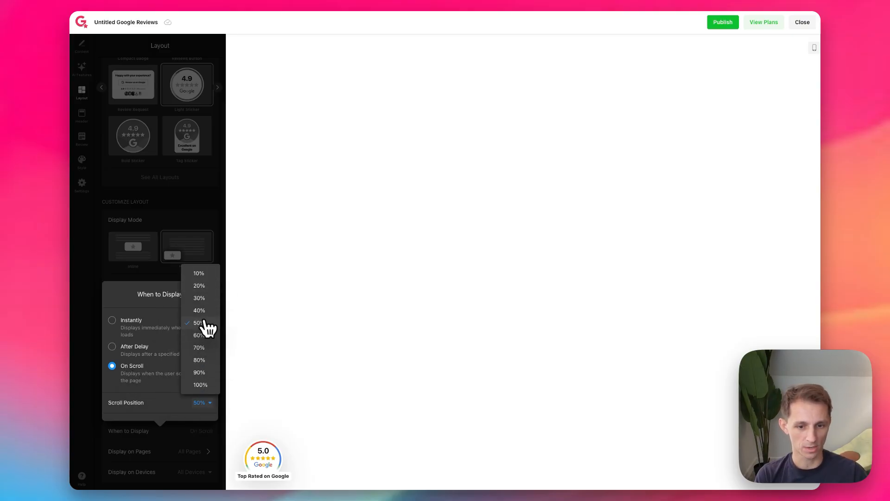
pyautogui.click(200, 297)
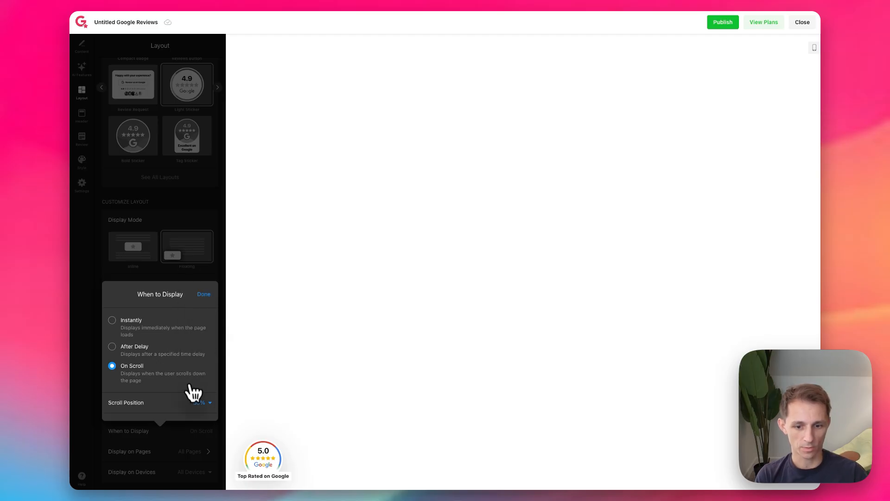
pyautogui.click(130, 322)
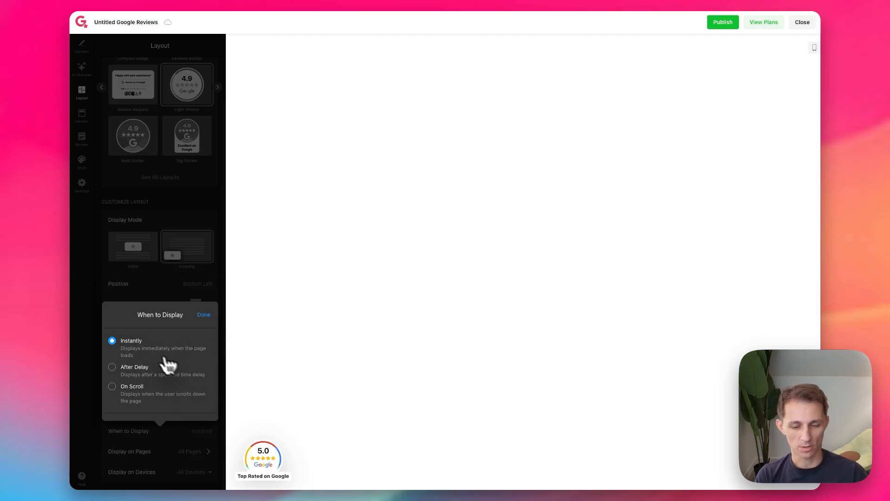
pyautogui.click(203, 315)
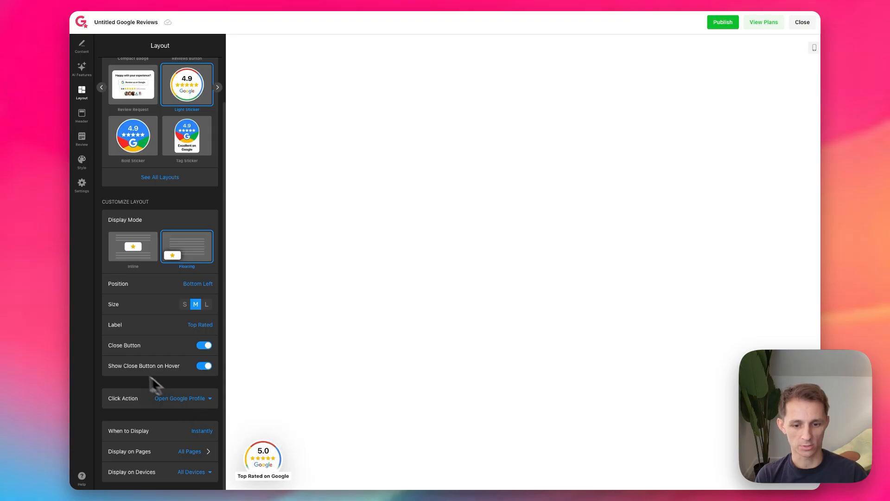
# Step: Try displaying the sticker on Desktop Only and restore it to All Devices
pyautogui.click(203, 472)
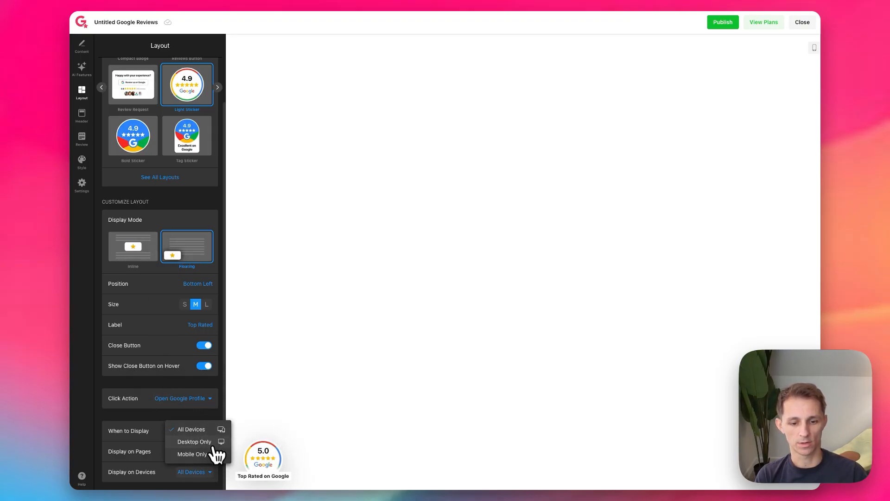
pyautogui.click(200, 442)
pyautogui.click(197, 471)
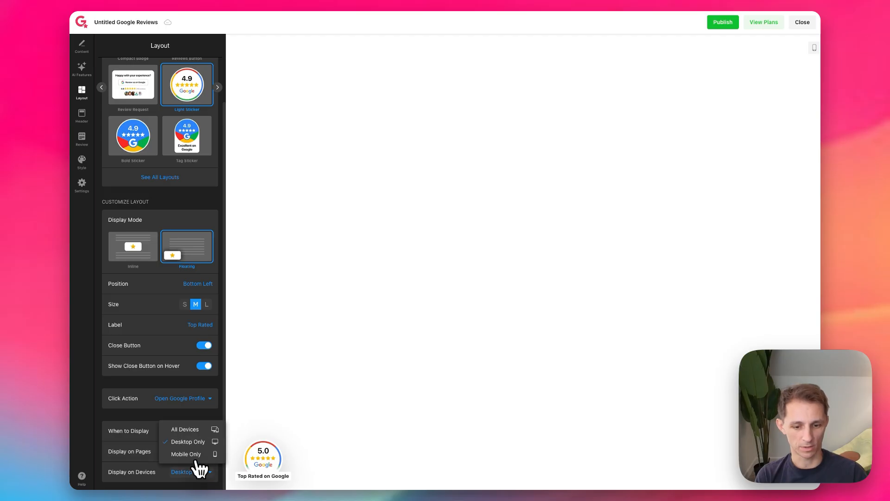
pyautogui.click(189, 430)
# Step: Switch the widget's layout from the sticker to the Carousel feed
pyautogui.scroll(2, 167, 227)
pyautogui.click(168, 226)
pyautogui.click(126, 113)
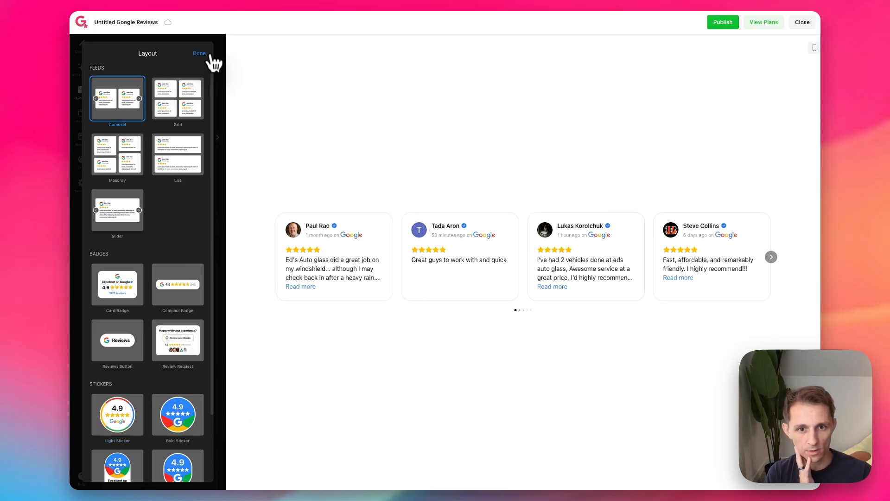
pyautogui.click(199, 53)
# Step: Enable Overall Rating in the widget's header and look over the rating summary above the carousel
pyautogui.click(83, 117)
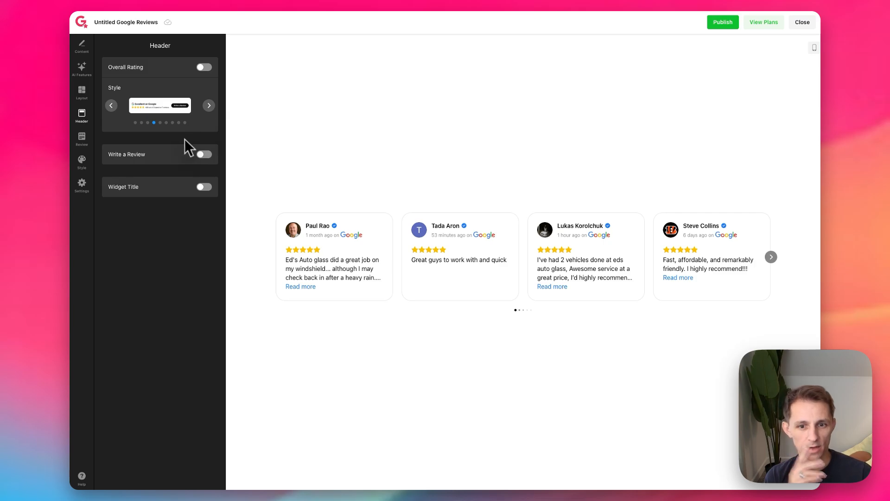
pyautogui.click(203, 68)
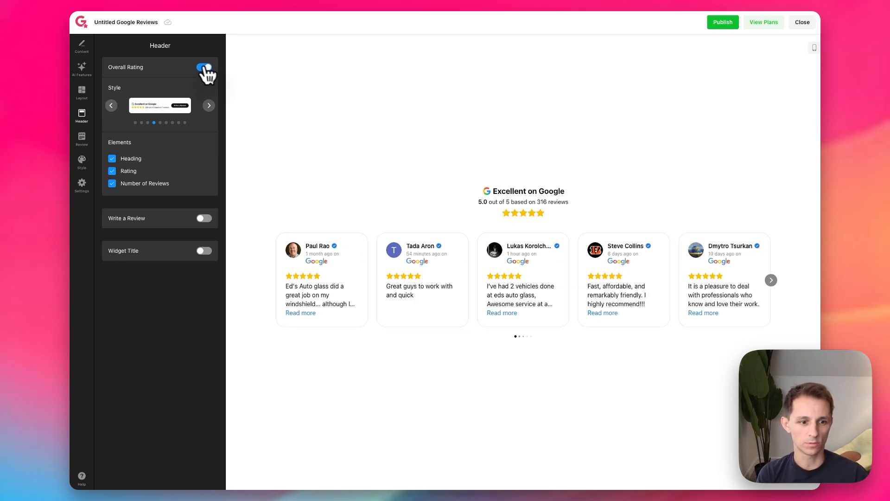
pyautogui.moveTo(492, 190); pyautogui.dragTo(570, 217)
pyautogui.click(574, 241)
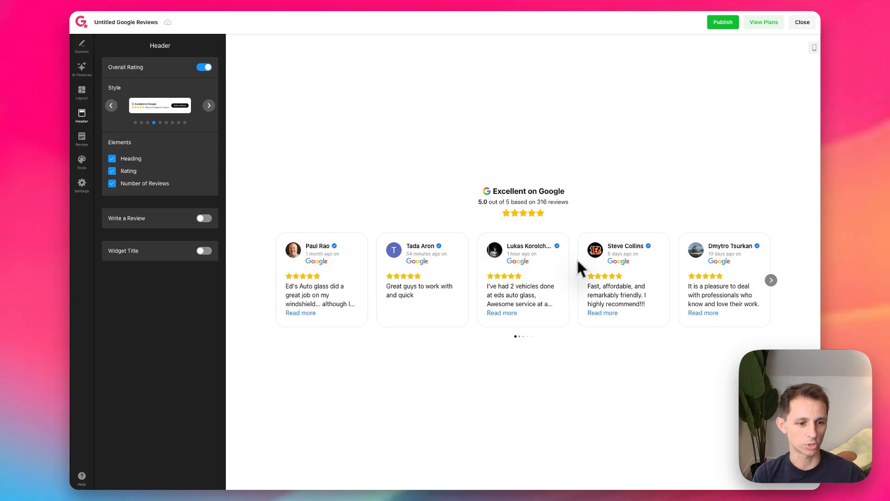
pyautogui.click(204, 68)
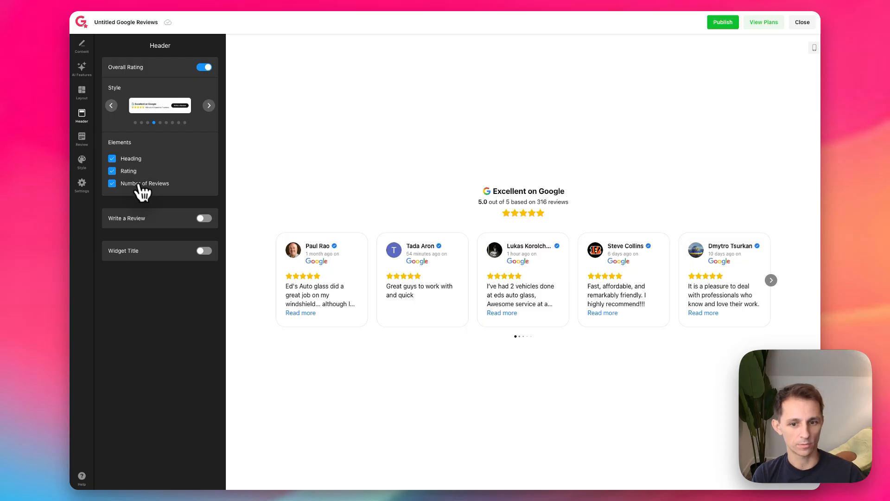
# Step: Enable the header's Write a Review button and the widget title "What Our Customers Say", and open the empty caption for editing
pyautogui.click(204, 218)
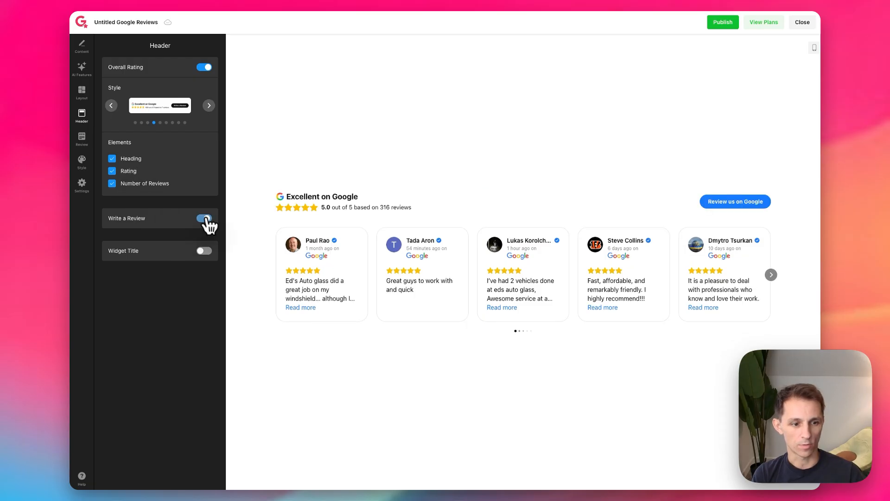
pyautogui.click(204, 251)
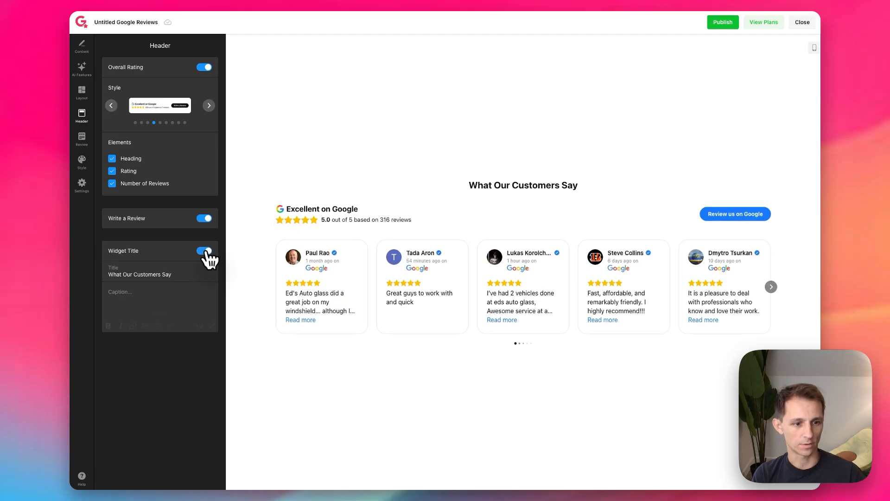
pyautogui.click(143, 274)
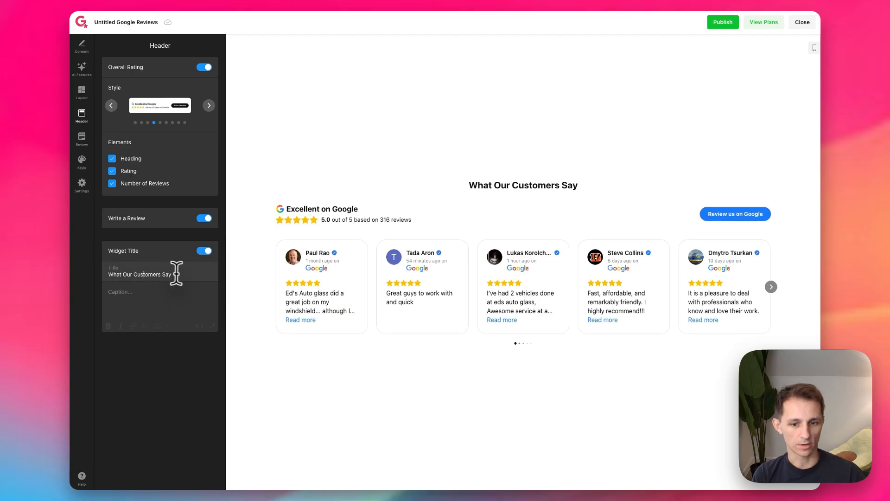
pyautogui.click(132, 306)
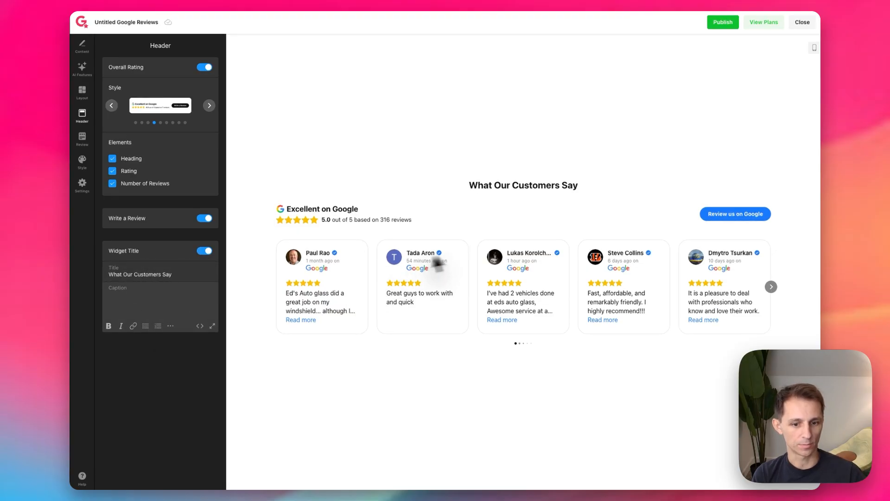
# Step: Turn off the widget title and look over the rating header and review cards that remain
pyautogui.click(575, 185)
pyautogui.moveTo(470, 183); pyautogui.dragTo(616, 198)
pyautogui.click(559, 202)
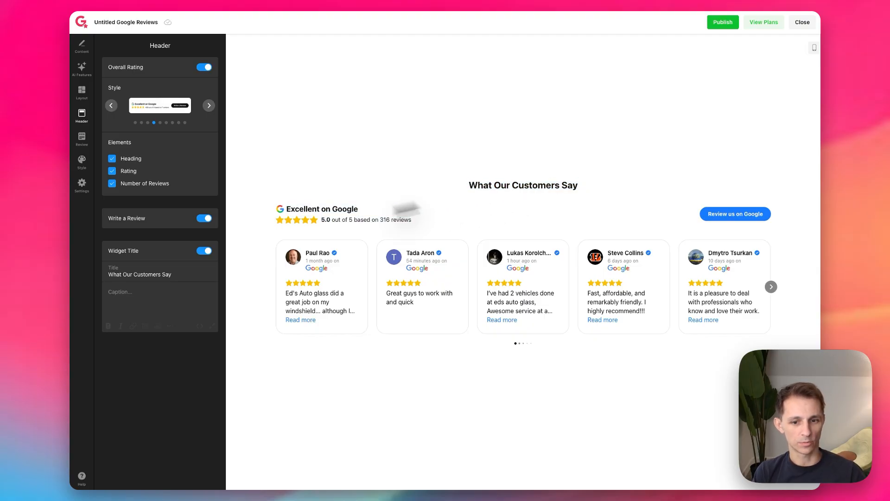
pyautogui.click(203, 250)
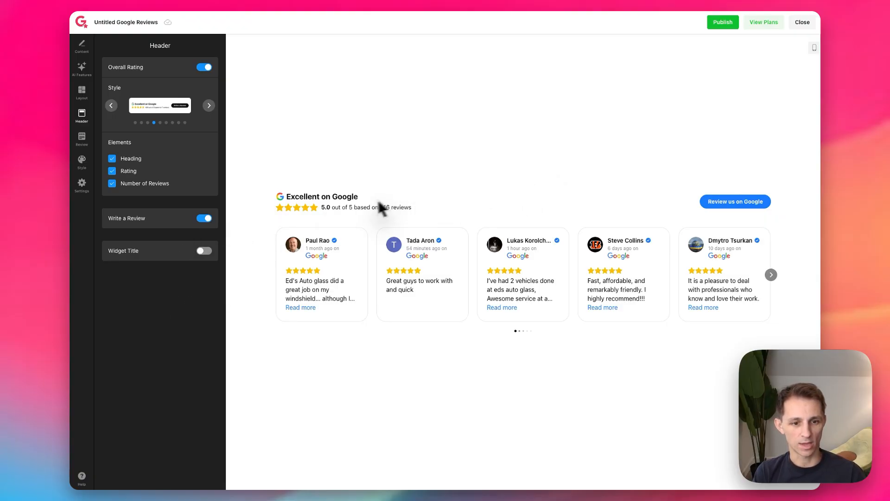
pyautogui.moveTo(285, 190); pyautogui.dragTo(775, 321)
pyautogui.click(782, 337)
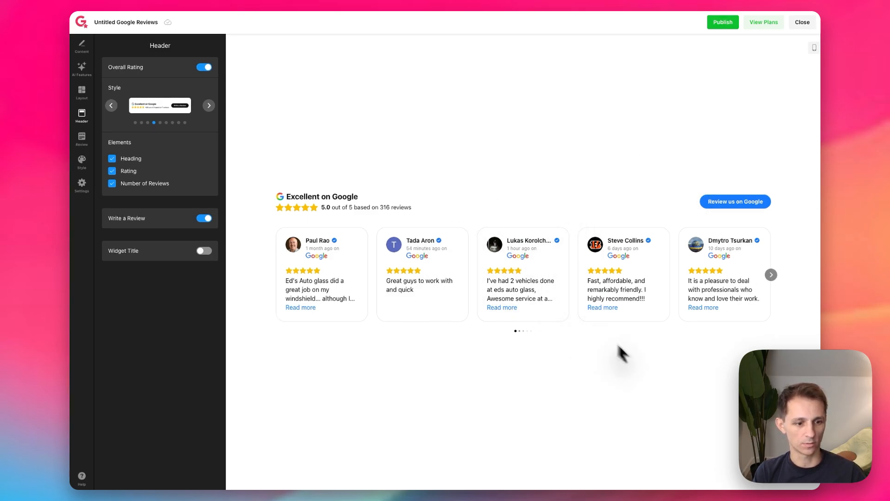
# Step: Preview the three review card styles in the Review settings and return to the one with the reviewer above the text
pyautogui.click(82, 138)
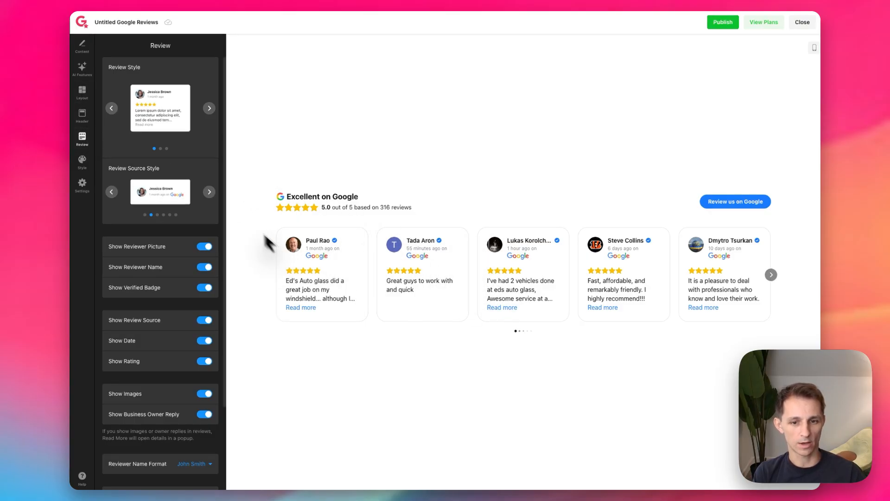
pyautogui.click(209, 108)
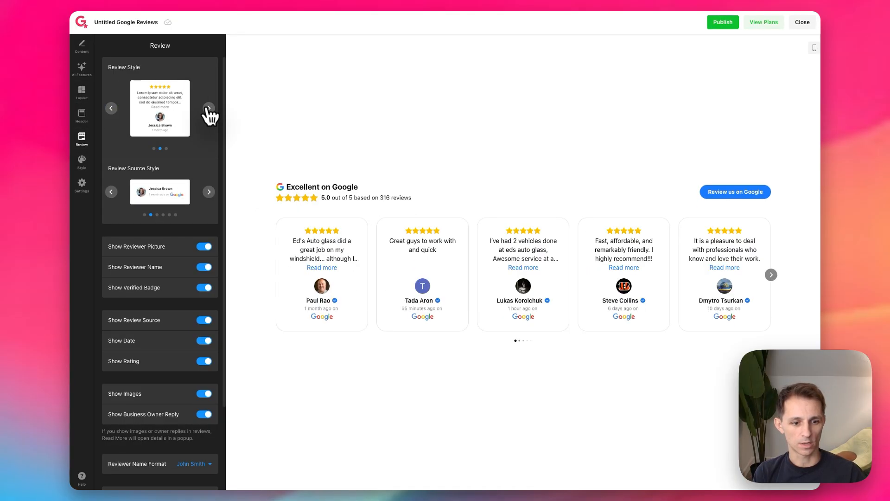
pyautogui.click(209, 109)
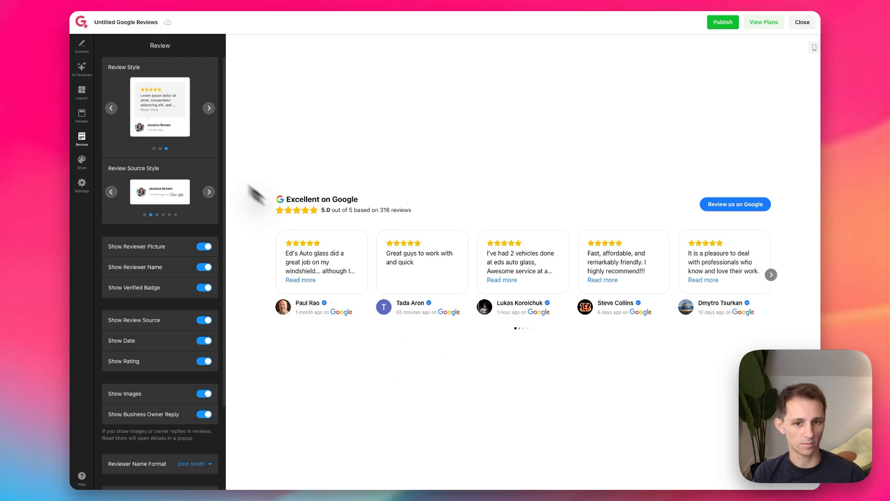
pyautogui.click(210, 108)
pyautogui.click(210, 108)
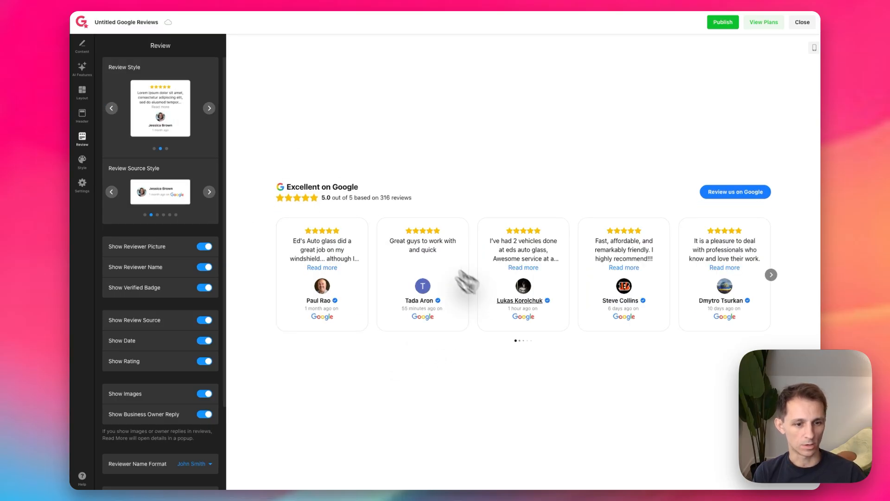
pyautogui.click(209, 108)
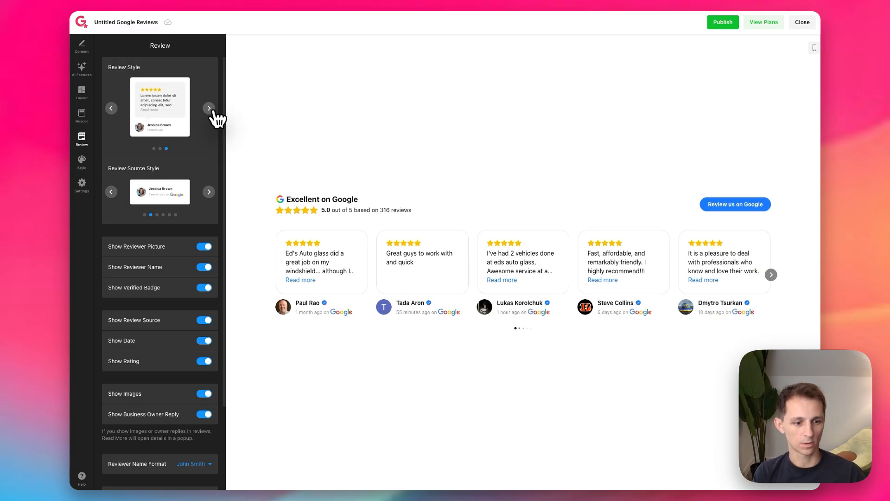
pyautogui.click(209, 108)
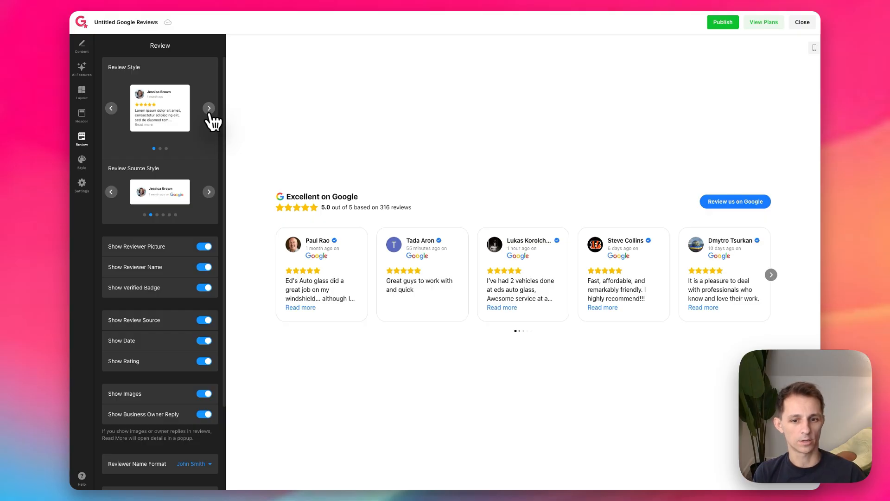
# Step: Compare the review source styles and choose the one with a small Google icon on the reviewer's picture
pyautogui.click(209, 191)
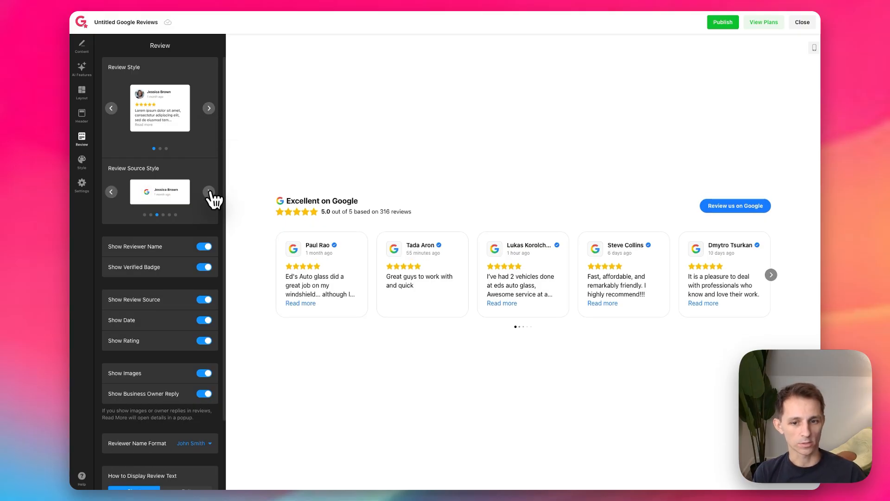
pyautogui.click(208, 192)
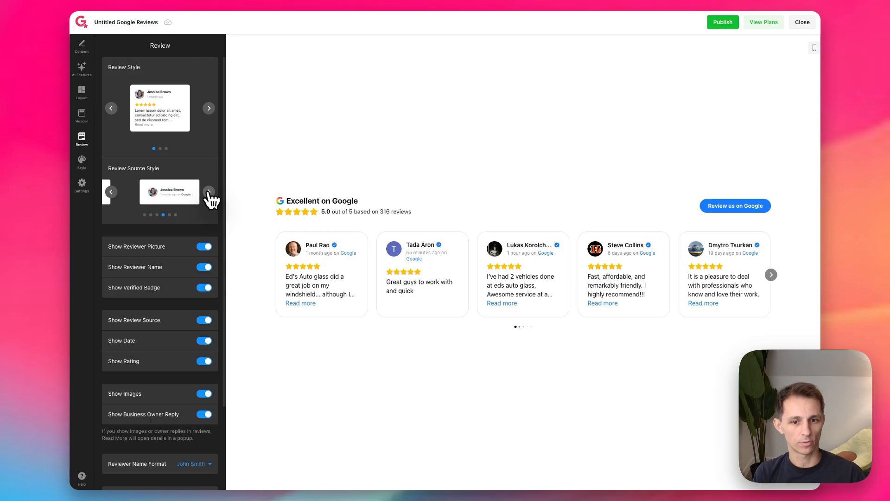
pyautogui.click(209, 192)
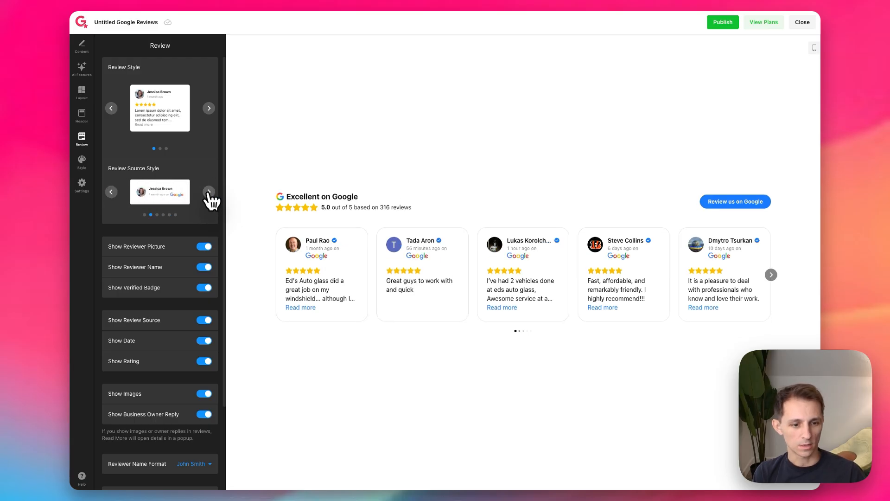
pyautogui.click(209, 192)
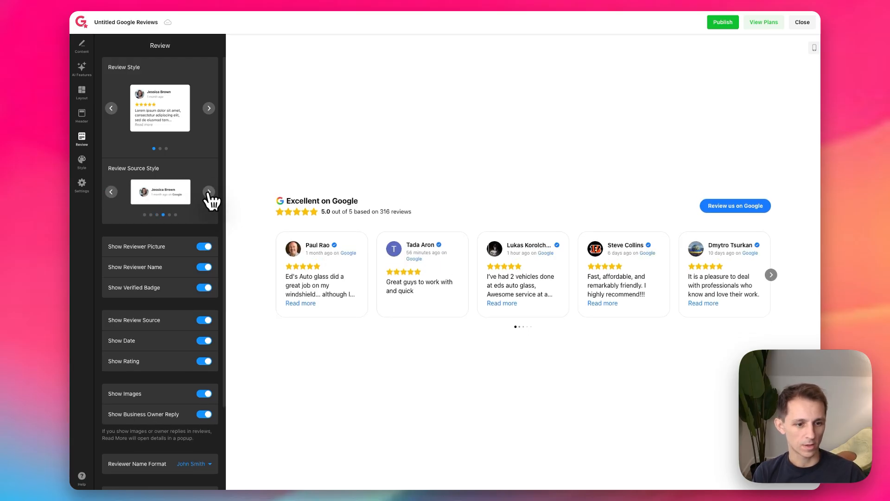
pyautogui.click(209, 192)
pyautogui.click(210, 192)
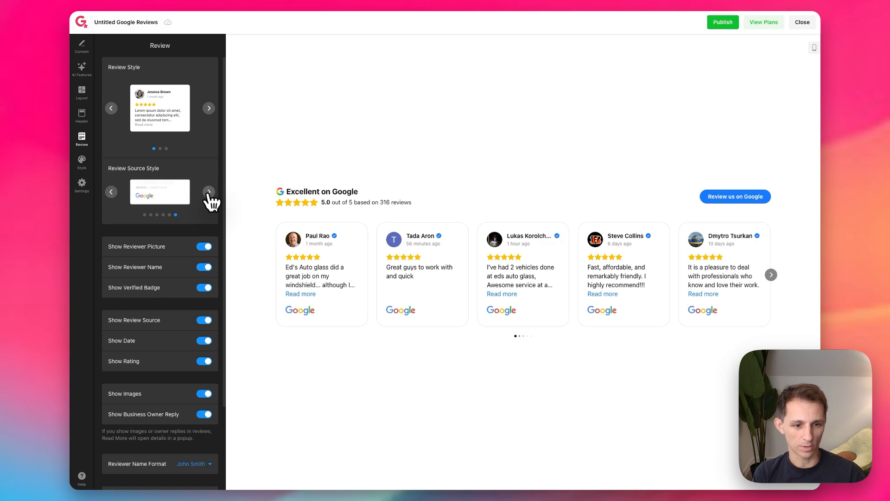
pyautogui.click(209, 192)
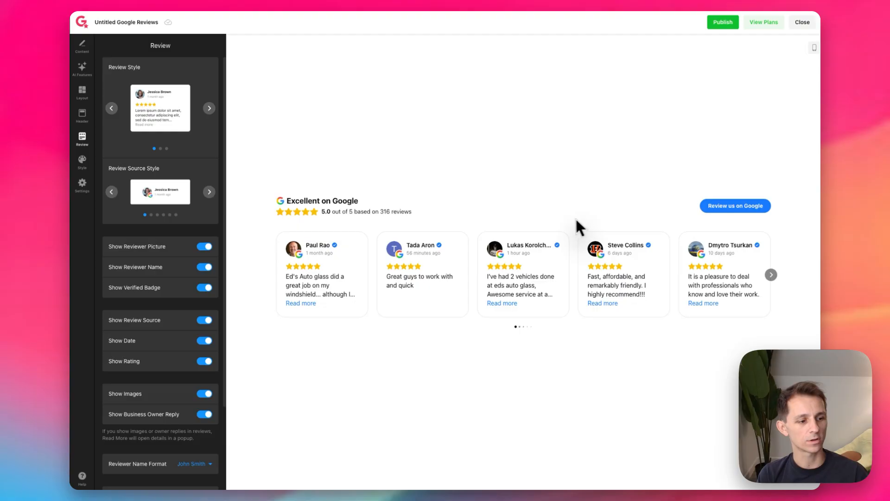
# Step: Try hiding the reviewer picture and the reviewer name on the cards, and restore both
pyautogui.click(204, 246)
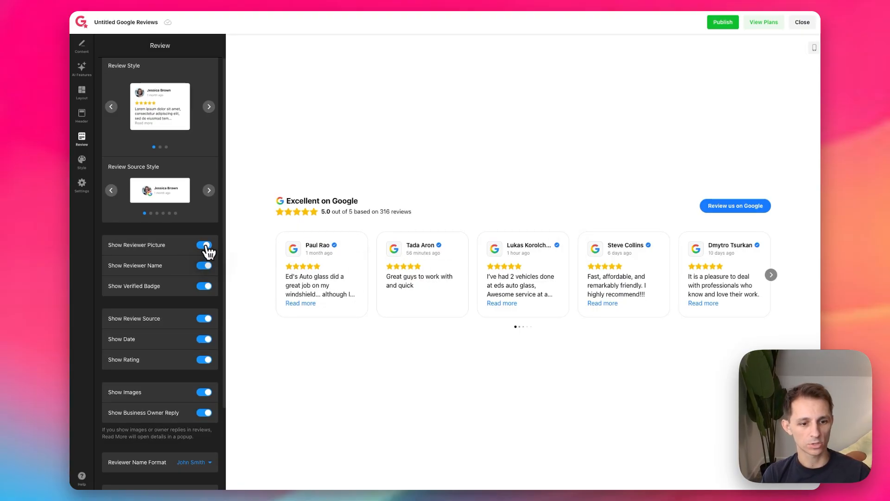
pyautogui.click(205, 245)
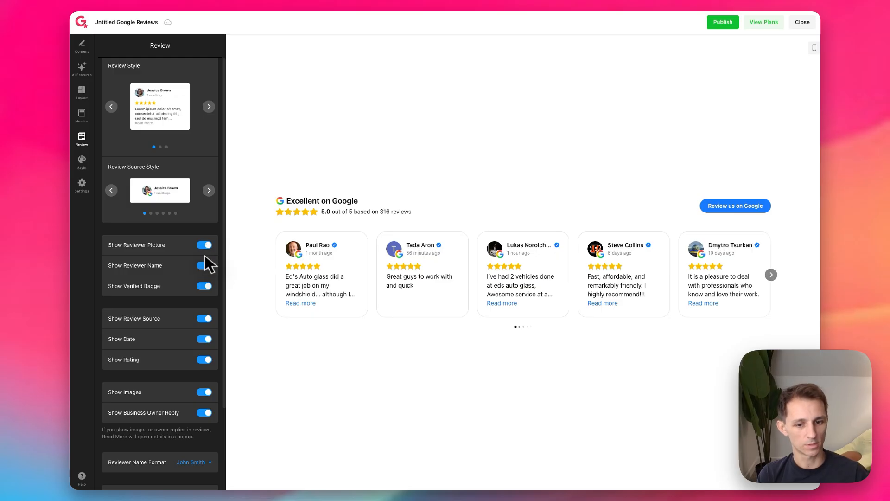
pyautogui.click(208, 266)
pyautogui.click(208, 265)
pyautogui.click(208, 266)
pyautogui.click(209, 266)
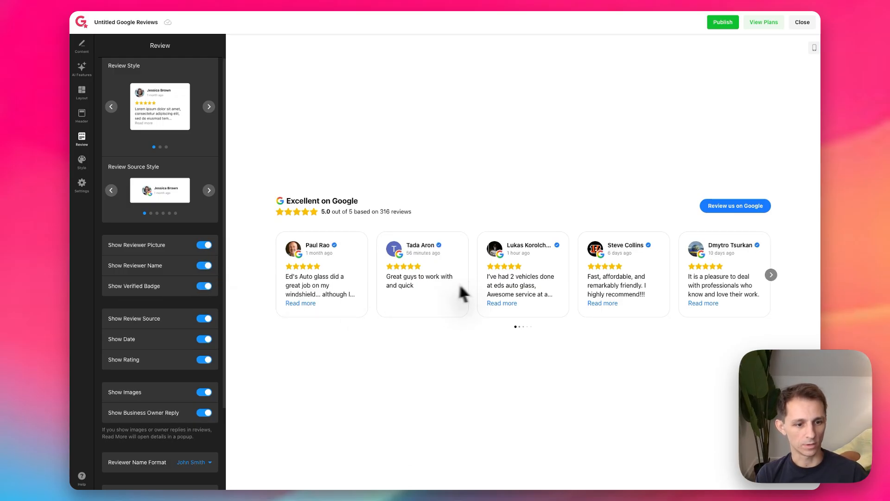
# Step: Try the review cards without the verified badge, checking more of the carousel, and show the badge again
pyautogui.click(206, 286)
pyautogui.click(207, 286)
pyautogui.click(772, 275)
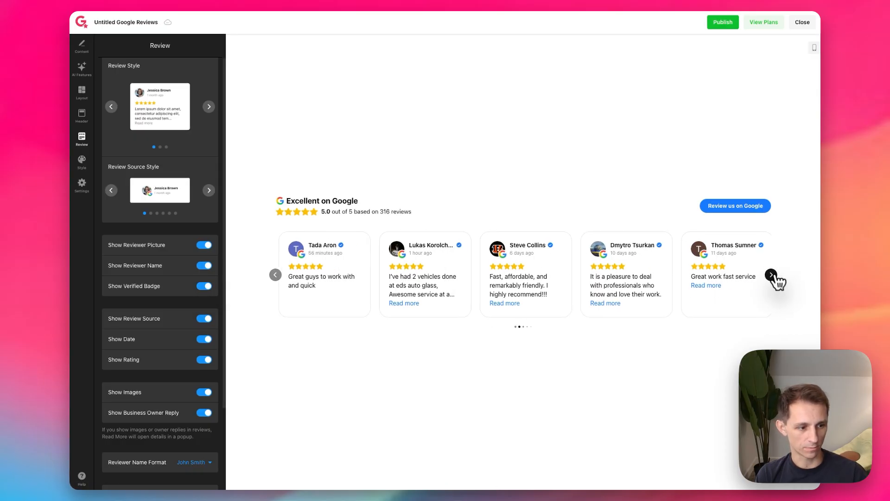
pyautogui.click(207, 286)
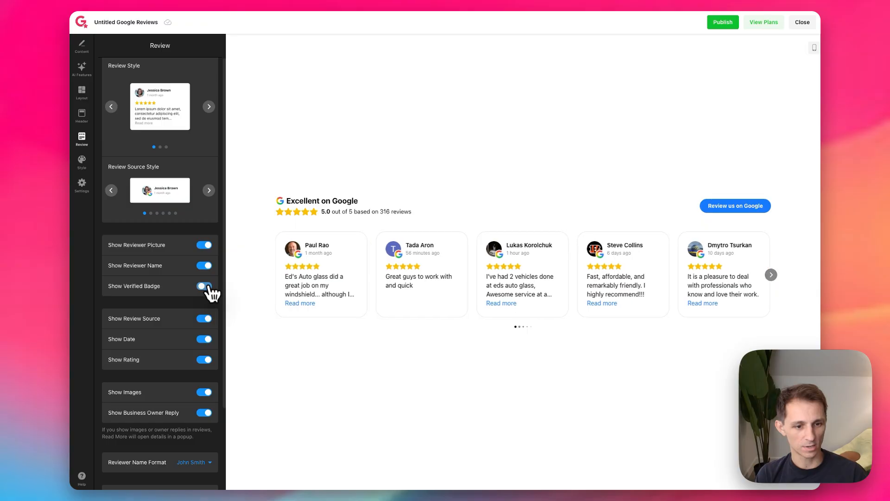
pyautogui.click(207, 286)
# Step: Try hiding the date and the star rating on the review cards, and restore both
pyautogui.scroll(-1, 208, 306)
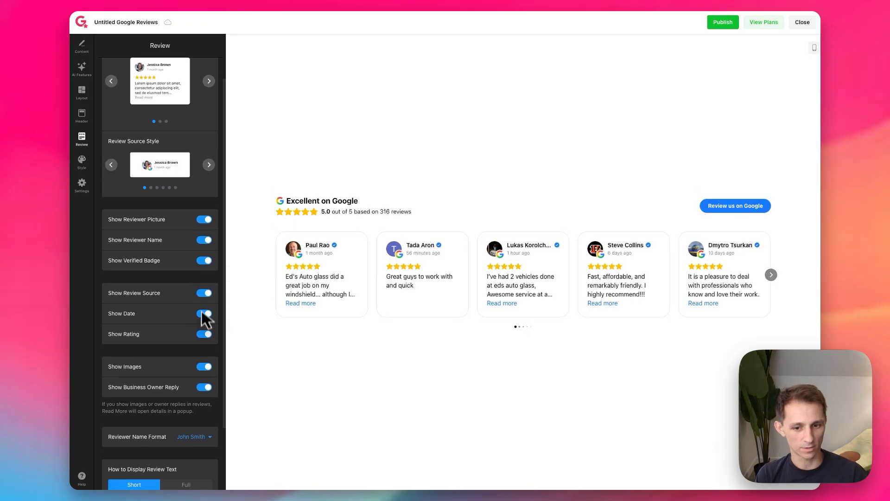
pyautogui.click(206, 314)
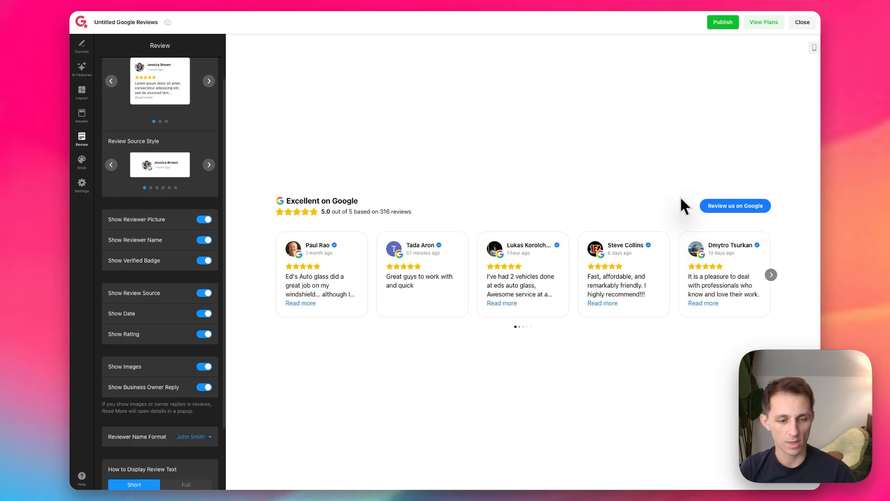
pyautogui.click(207, 335)
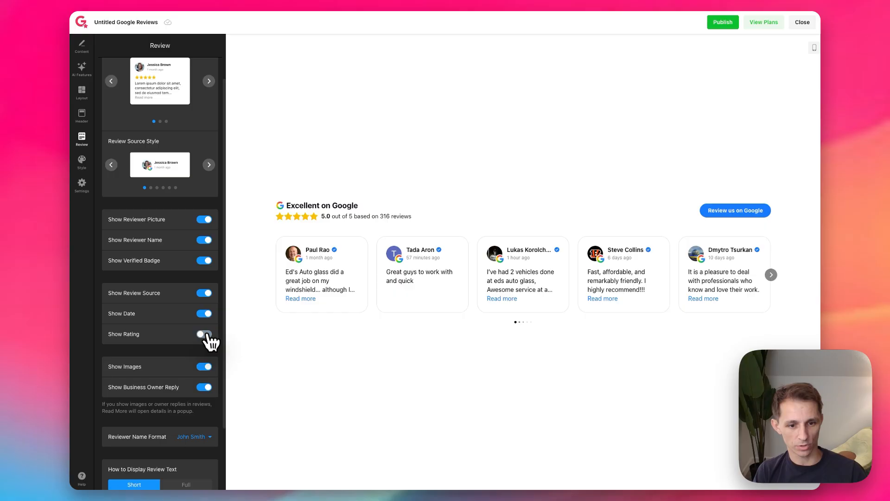
# Step: Browse through the carousel to examine the reviews that include customer images
pyautogui.scroll(-1, 196, 338)
pyautogui.click(771, 275)
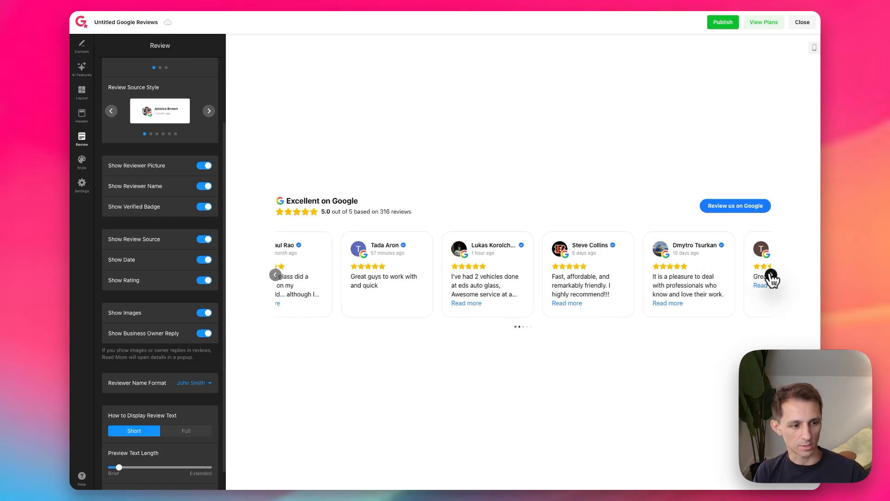
pyautogui.click(771, 275)
pyautogui.click(771, 275)
pyautogui.click(771, 275)
pyautogui.click(771, 275)
pyautogui.click(771, 275)
pyautogui.click(771, 275)
pyautogui.click(771, 275)
pyautogui.click(771, 275)
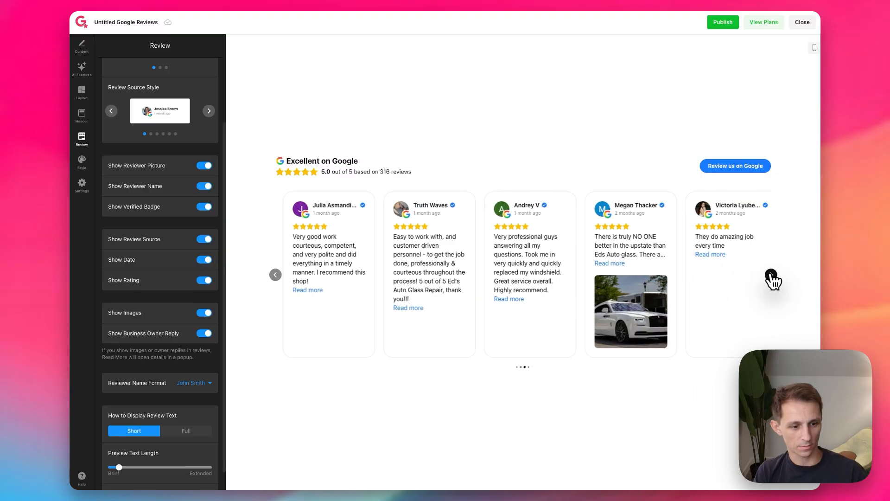
pyautogui.click(771, 275)
pyautogui.click(771, 275)
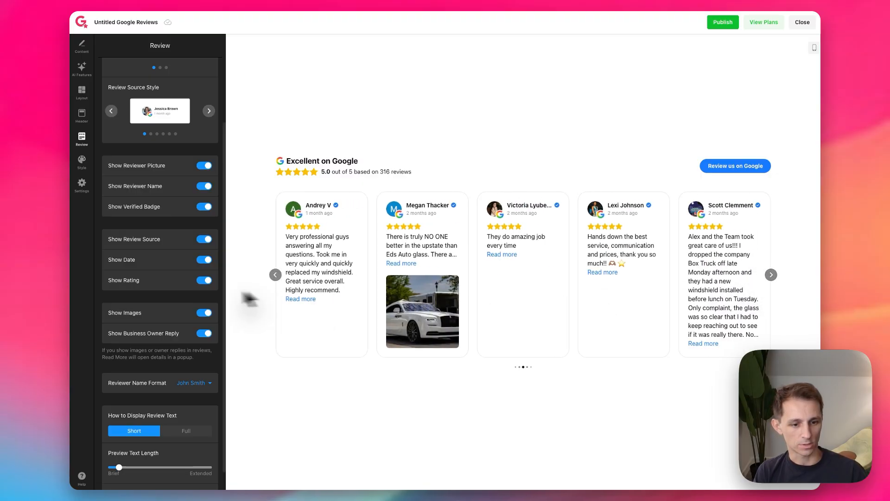
# Step: Turn off Show Images for the reviews and browse the carousel to check the cards
pyautogui.click(204, 313)
pyautogui.click(771, 275)
pyautogui.click(771, 274)
pyautogui.click(771, 275)
pyautogui.click(771, 275)
pyautogui.click(771, 275)
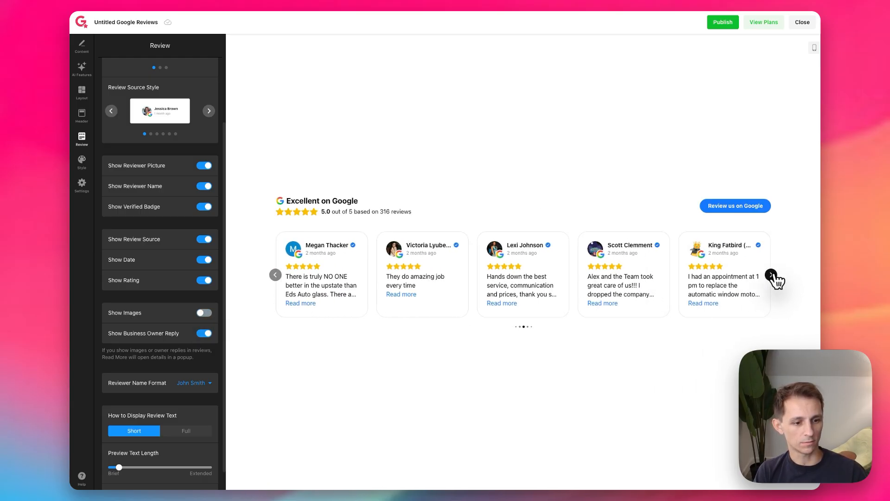
pyautogui.click(771, 275)
pyautogui.click(771, 274)
pyautogui.click(772, 275)
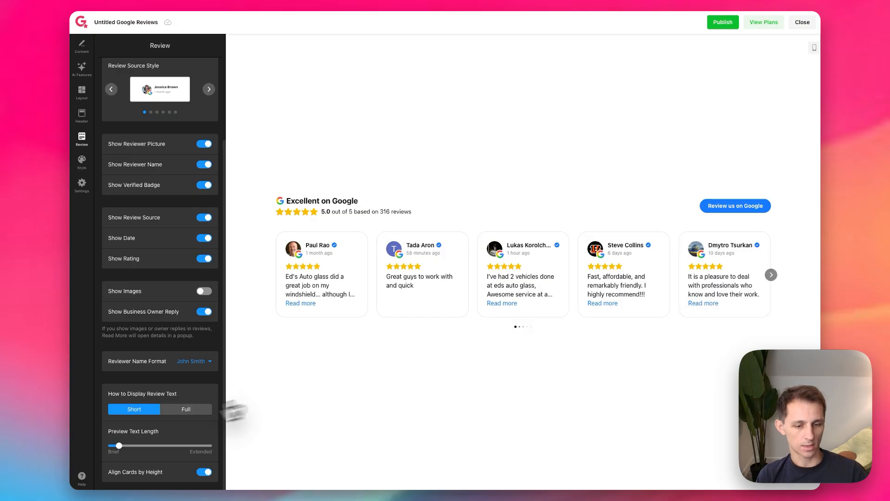
# Step: Compare the reviewer name formats and set it to First Name and Initial of Last Name
pyautogui.click(197, 361)
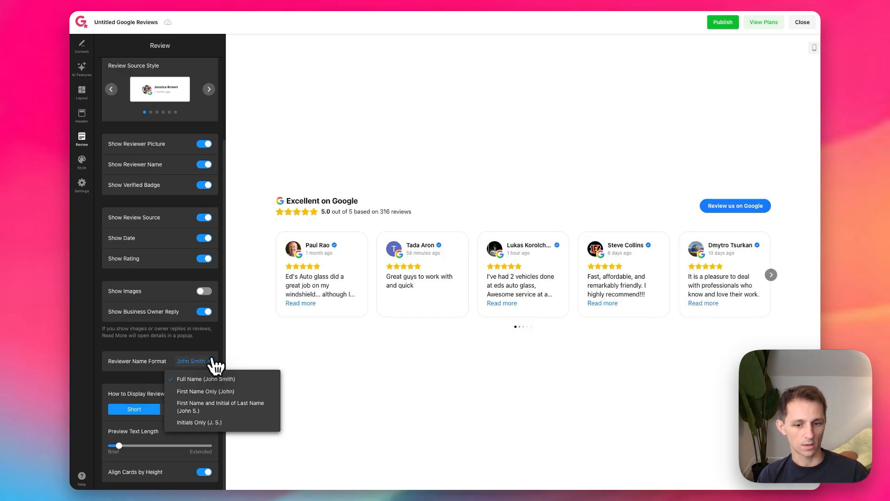
pyautogui.click(209, 392)
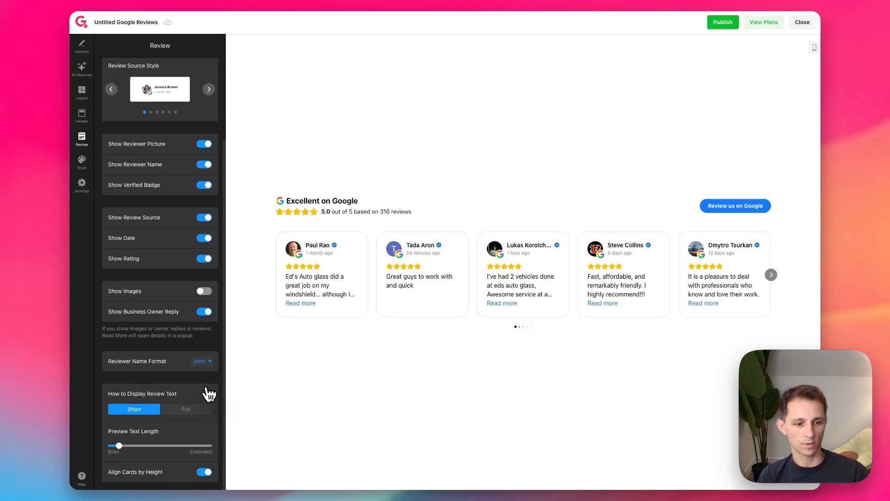
pyautogui.click(198, 365)
pyautogui.click(215, 407)
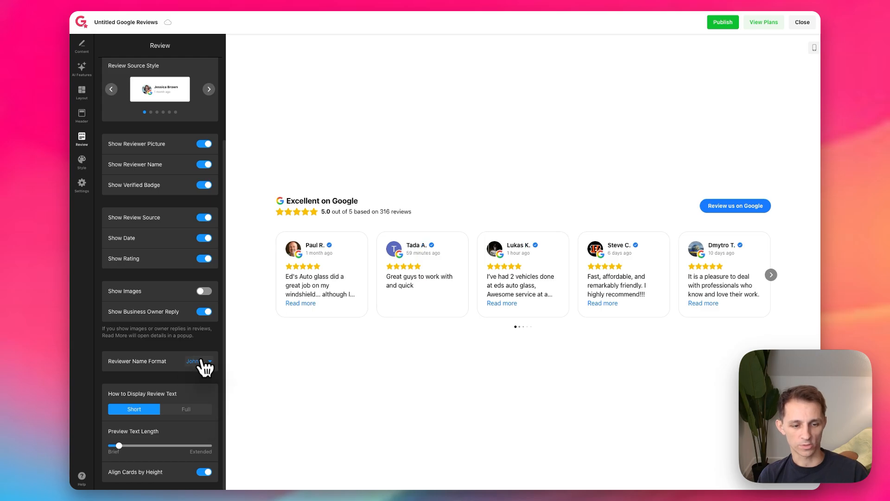
pyautogui.click(204, 362)
pyautogui.click(209, 422)
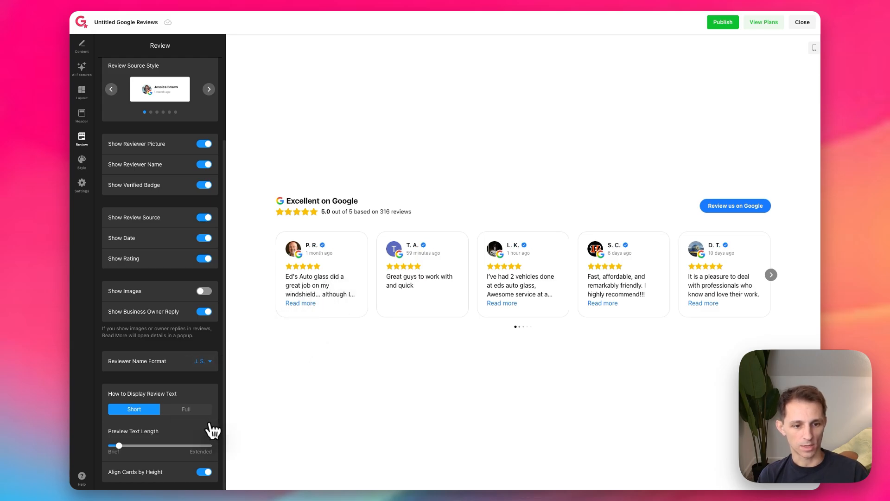
pyautogui.click(209, 364)
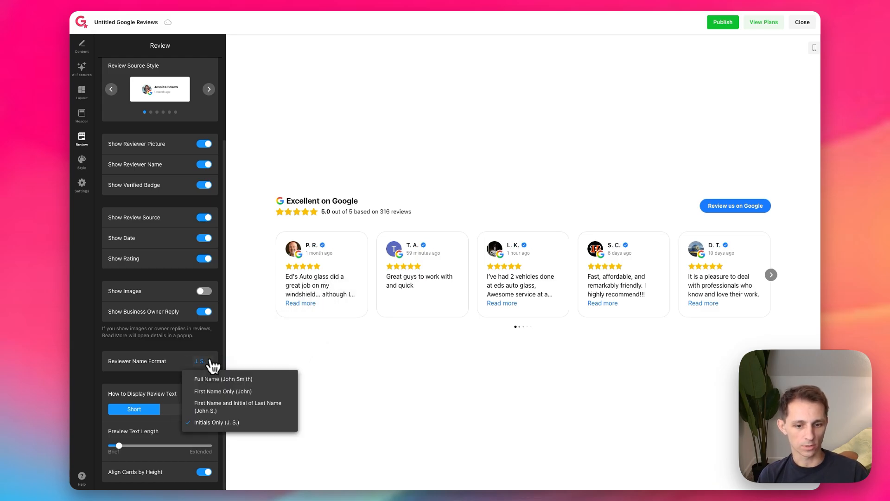
pyautogui.click(222, 407)
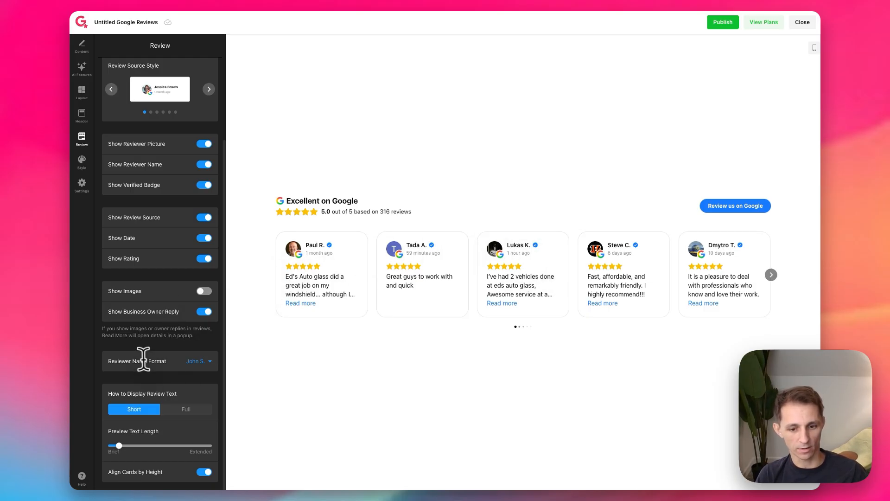
# Step: Set the widget's accent color to the preset red and compare it with the buttons on the auto glass website
pyautogui.click(83, 160)
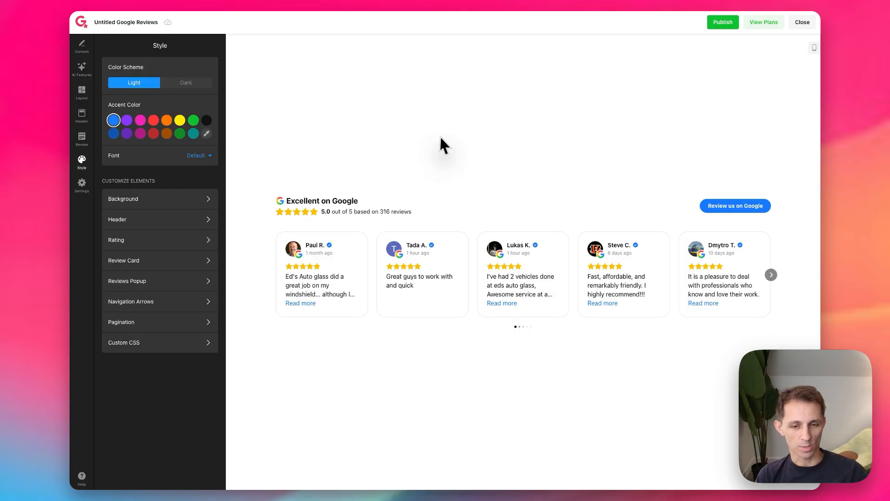
pyautogui.click(154, 121)
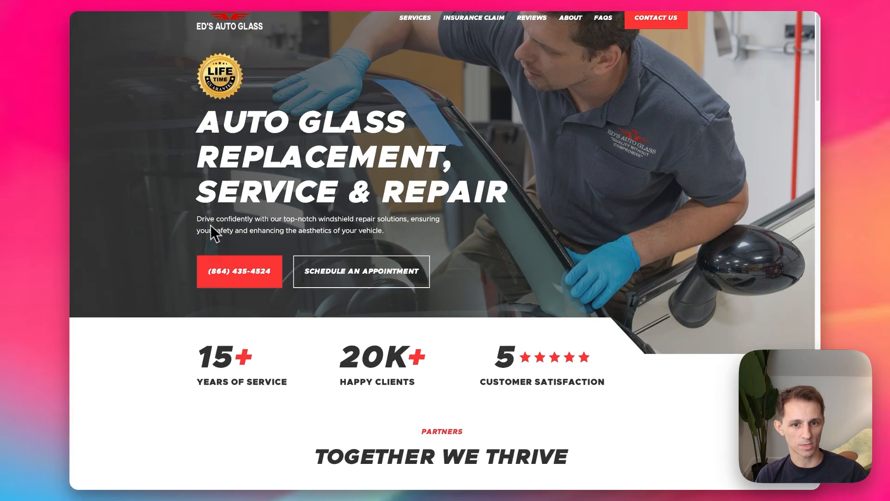
pyautogui.scroll(-1, 172, 212)
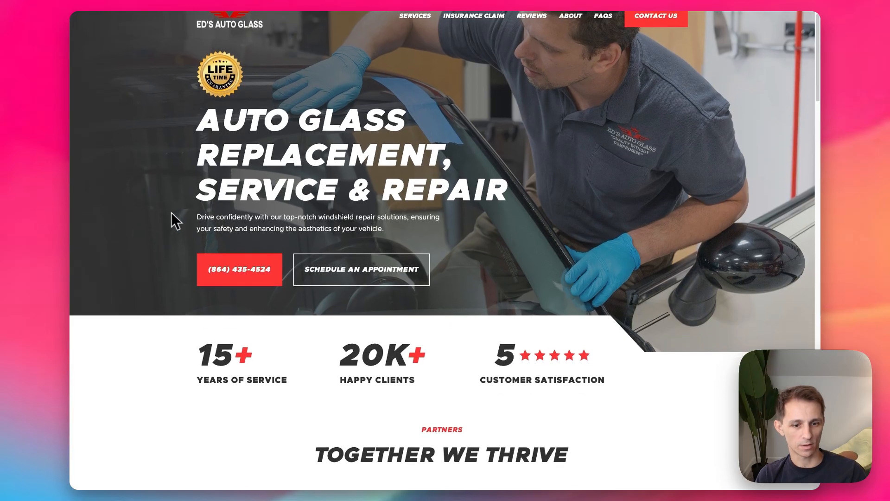
pyautogui.scroll(1, 170, 212)
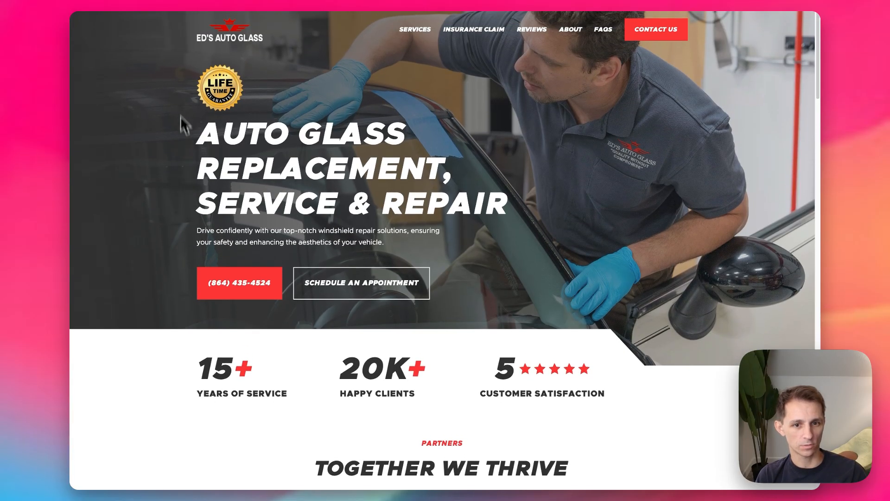
pyautogui.scroll(-3, 232, 197)
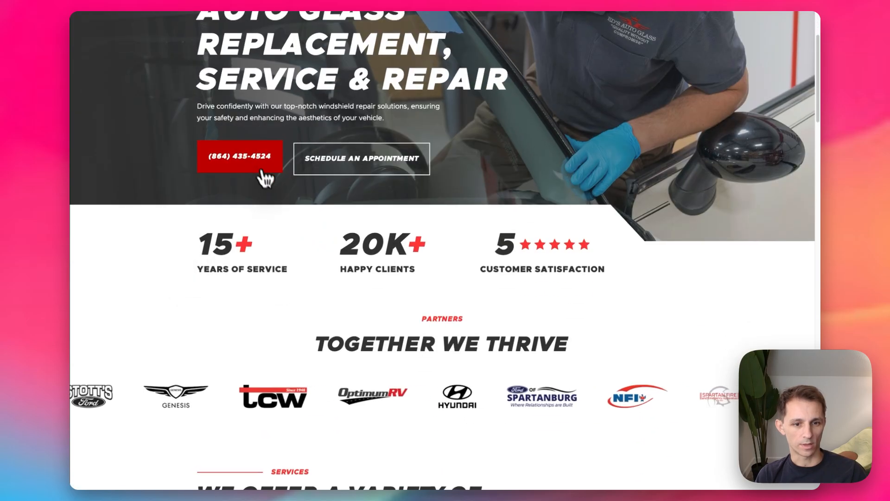
pyautogui.click(162, 1)
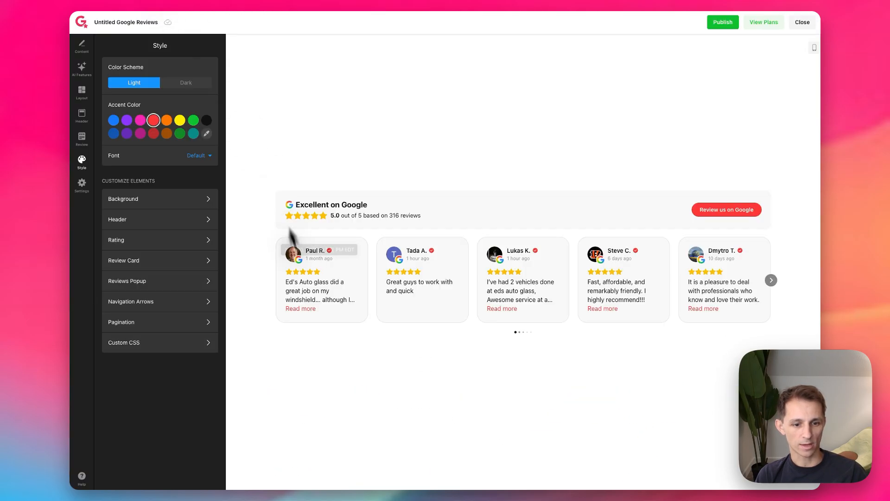
# Step: Set a custom accent color of #ff3434 for the widget
pyautogui.click(167, 121)
pyautogui.click(206, 122)
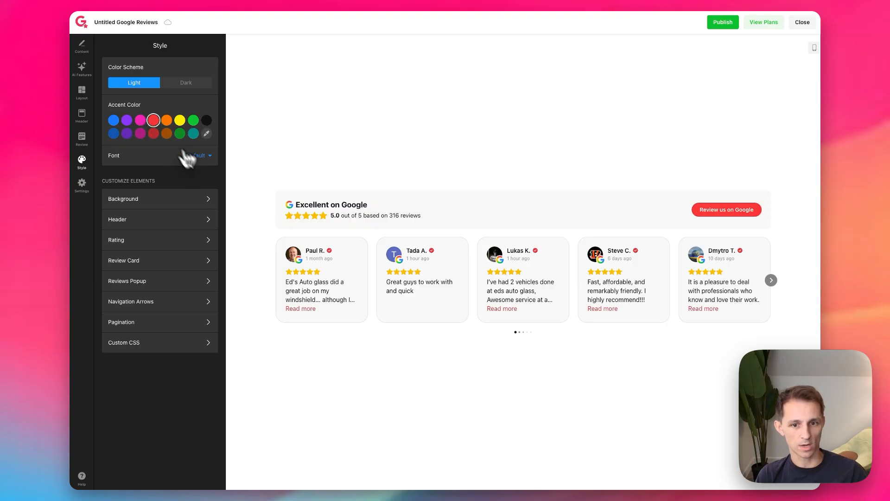
pyautogui.click(206, 134)
pyautogui.write('ff3434')
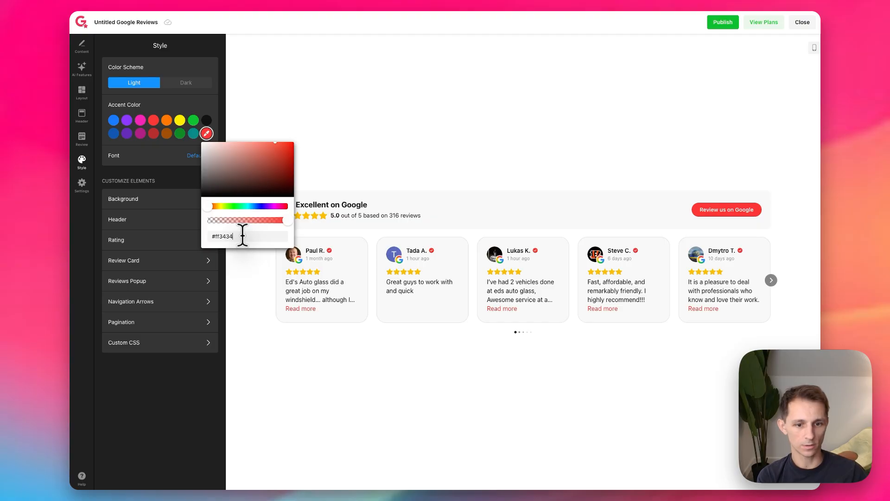
pyautogui.click(237, 246)
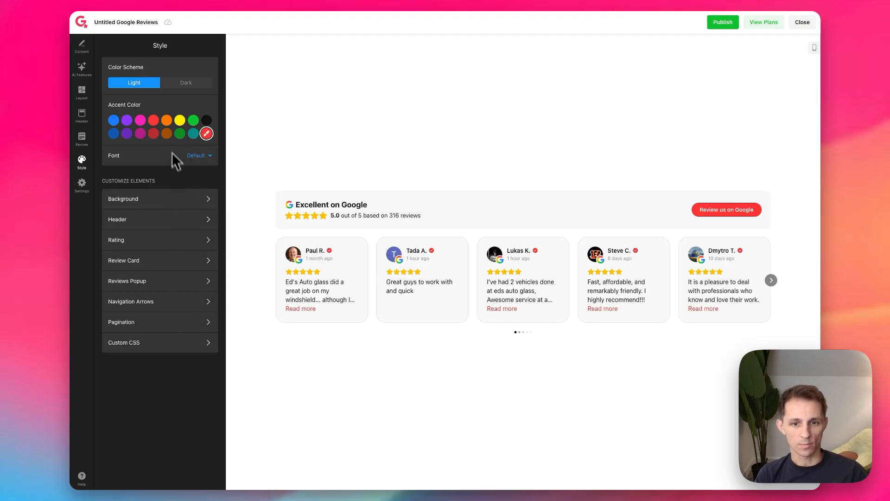
# Step: Try red and dark gray as the widget background, and restore the transparent background
pyautogui.click(160, 204)
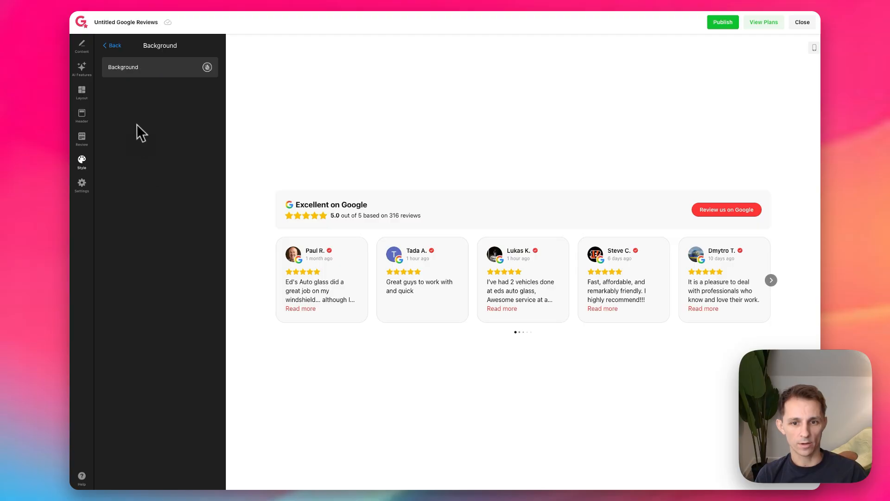
pyautogui.click(207, 68)
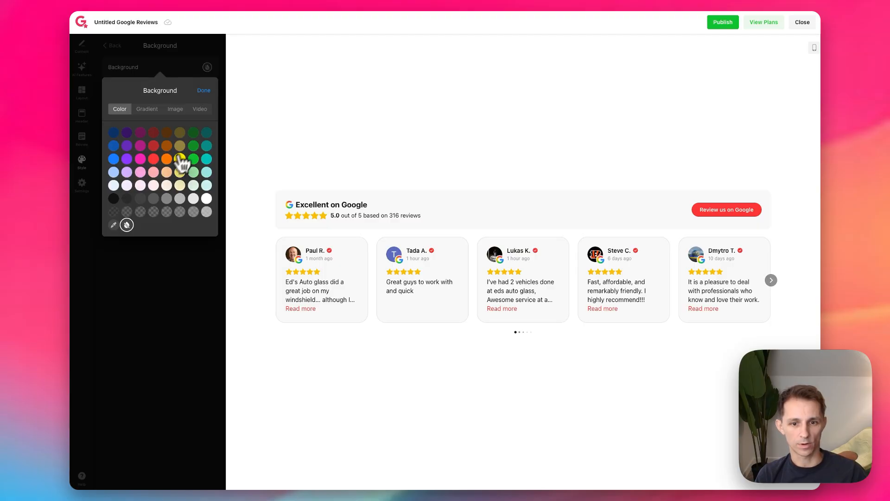
pyautogui.click(154, 159)
pyautogui.click(176, 260)
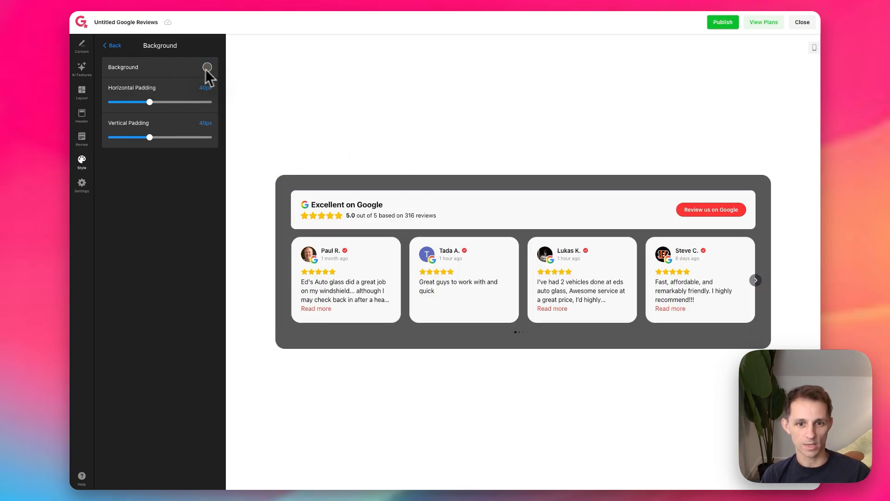
pyautogui.click(207, 68)
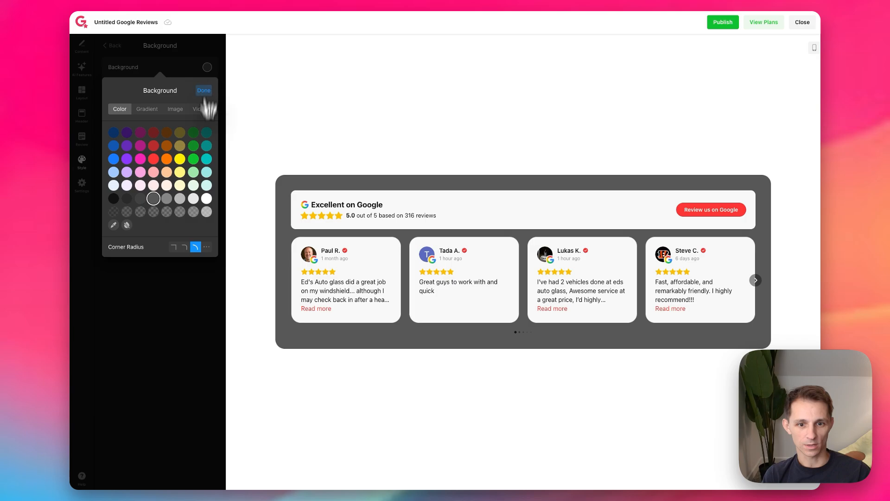
pyautogui.click(126, 225)
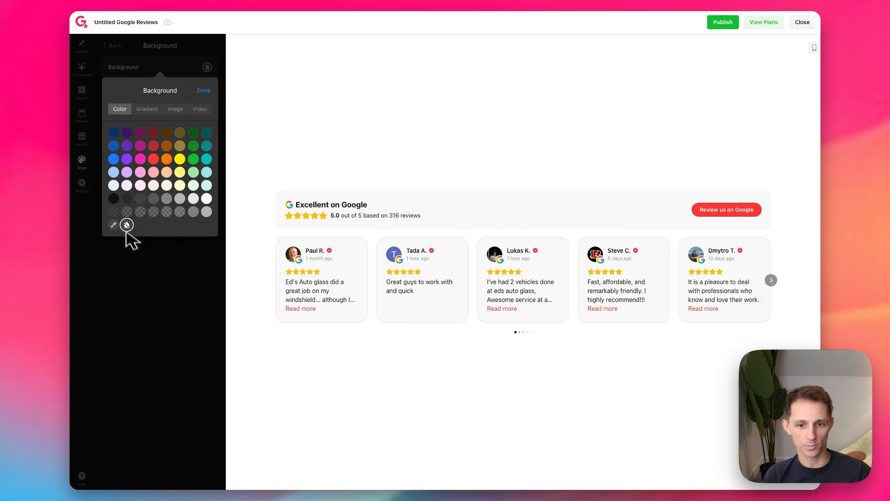
pyautogui.click(128, 249)
# Step: Try a red header background, and set the header's background color to transparent
pyautogui.click(143, 216)
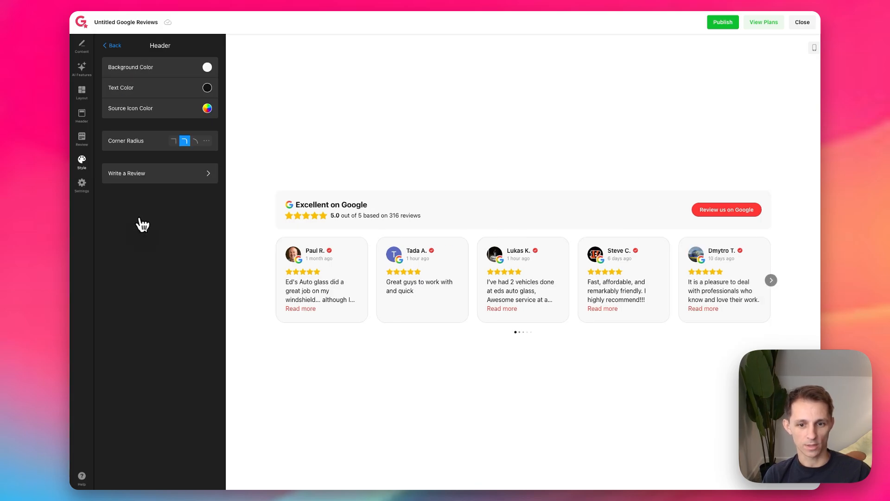
pyautogui.click(209, 67)
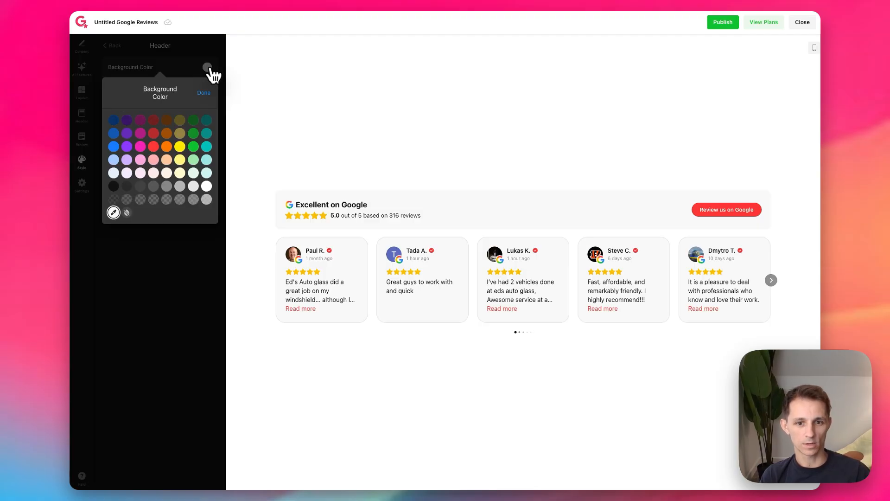
pyautogui.click(154, 147)
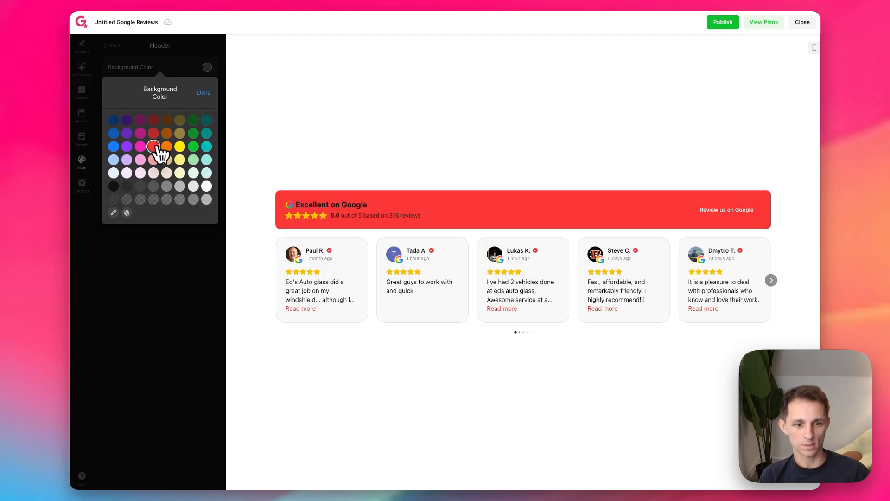
pyautogui.click(127, 212)
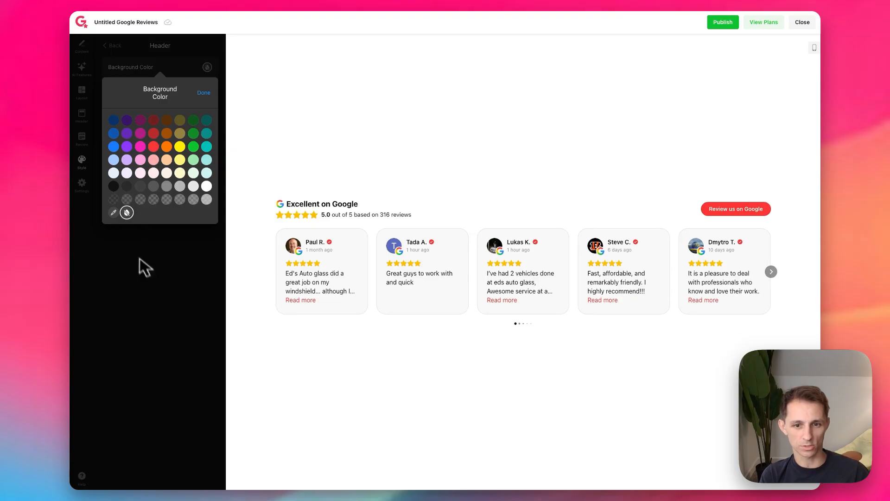
pyautogui.click(143, 263)
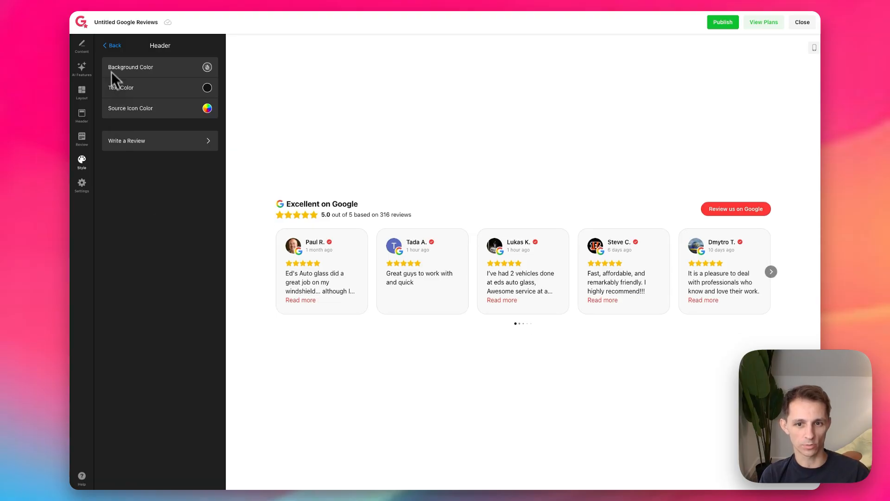
pyautogui.click(115, 46)
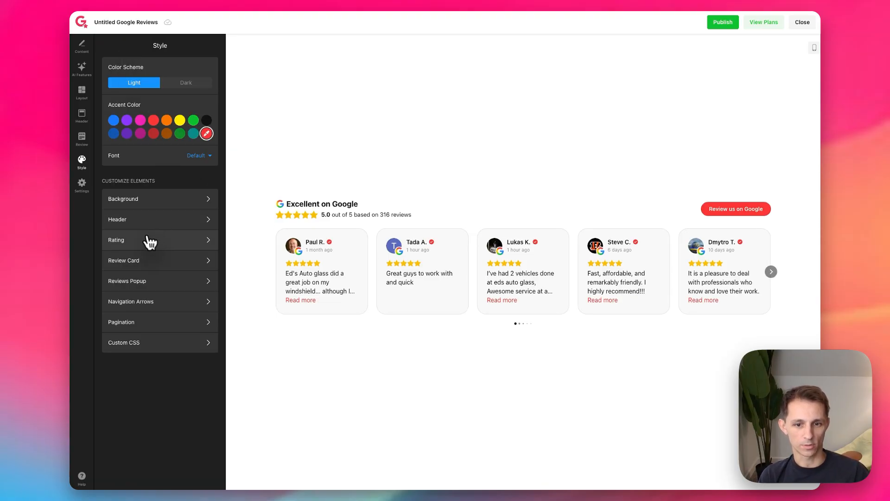
# Step: Examine the available star colors in the rating style settings
pyautogui.click(149, 239)
pyautogui.click(208, 67)
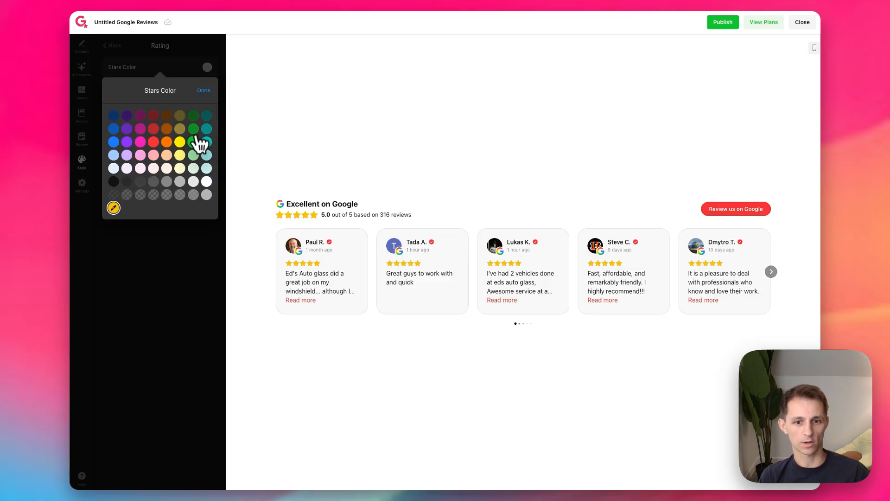
pyautogui.click(170, 239)
pyautogui.click(115, 45)
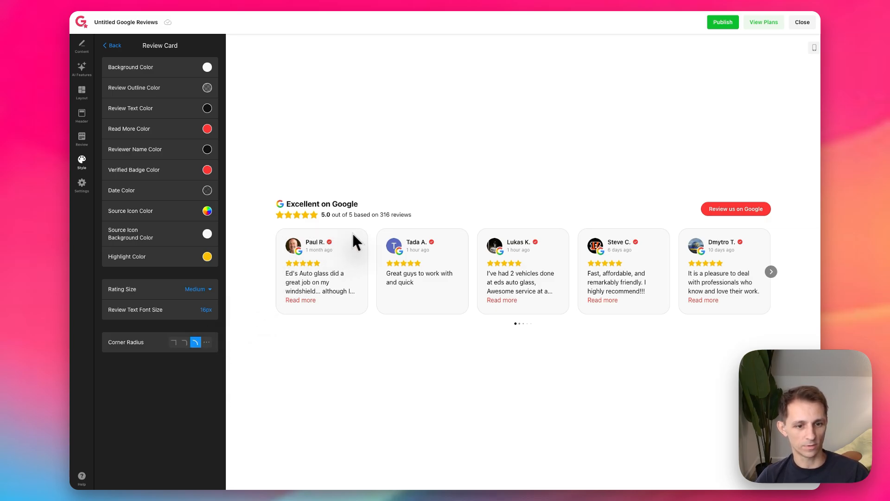
# Step: Set the review cards' corner radius to square and compare them with the service cards on the auto glass website
pyautogui.click(223, 436)
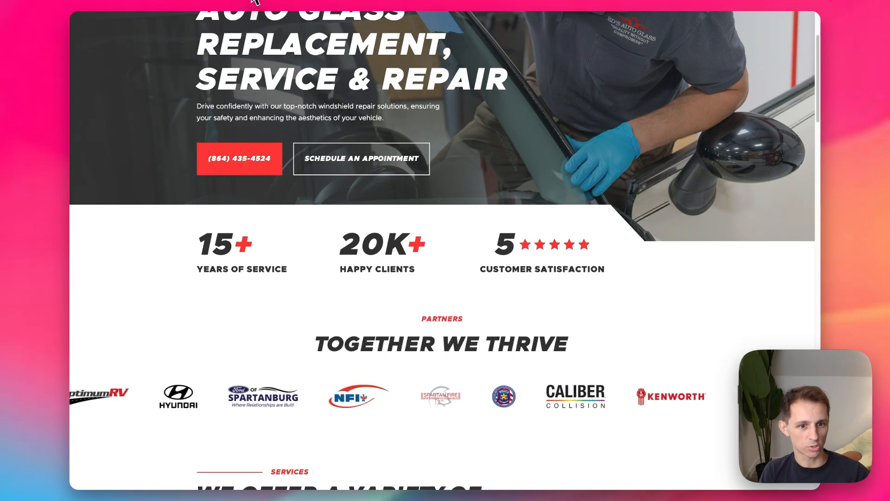
pyautogui.scroll(-1, 336, 264)
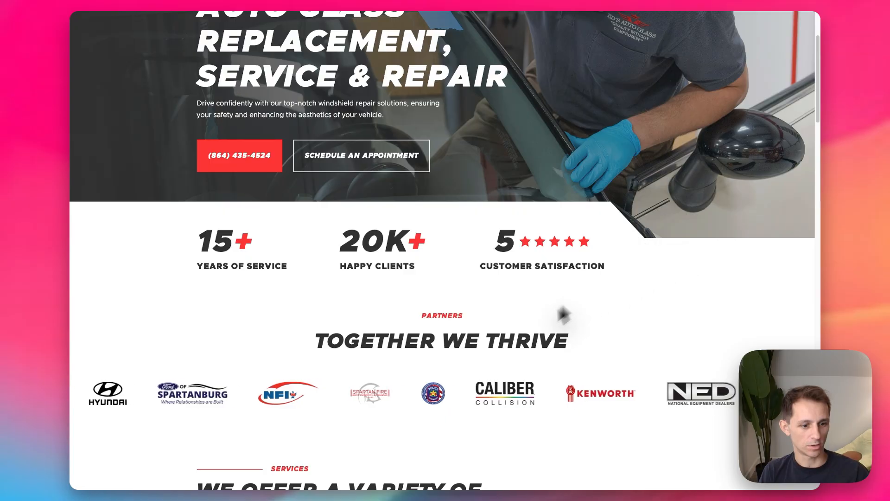
pyautogui.scroll(-8, 570, 308)
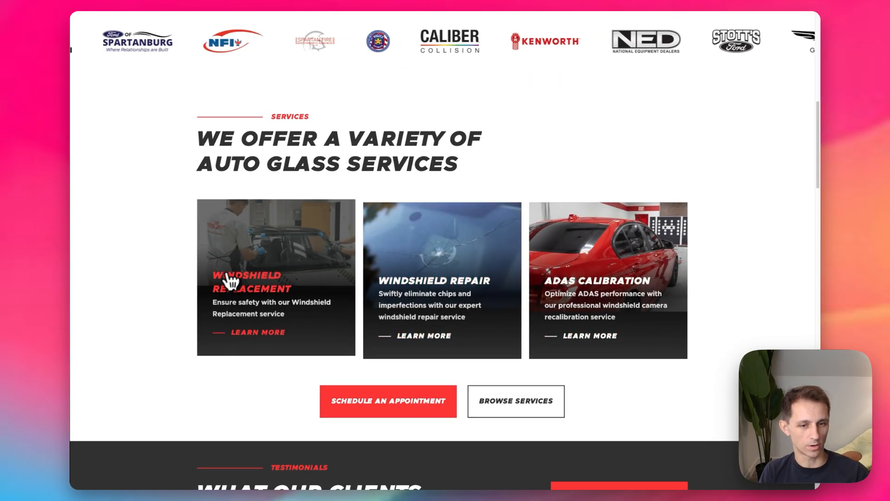
pyautogui.scroll(1, 279, 17)
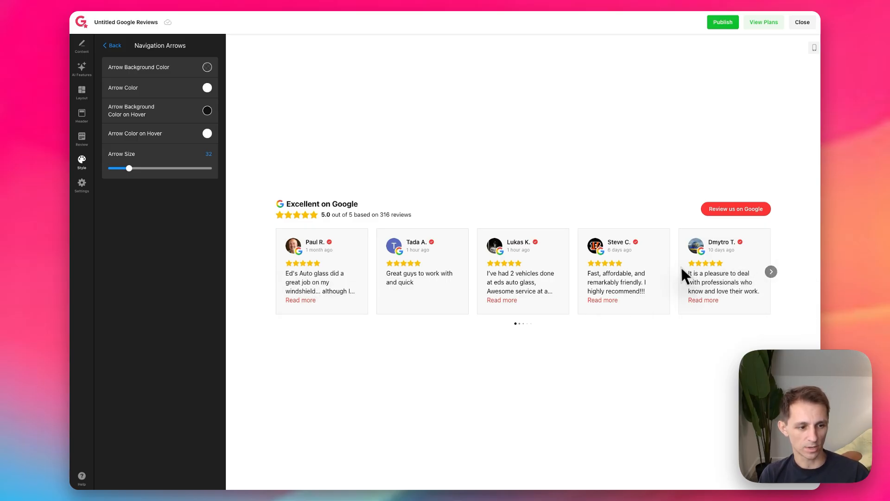
# Step: Set the navigation arrow size to 40 and check the pagination color setting
pyautogui.moveTo(157, 171); pyautogui.dragTo(131, 173)
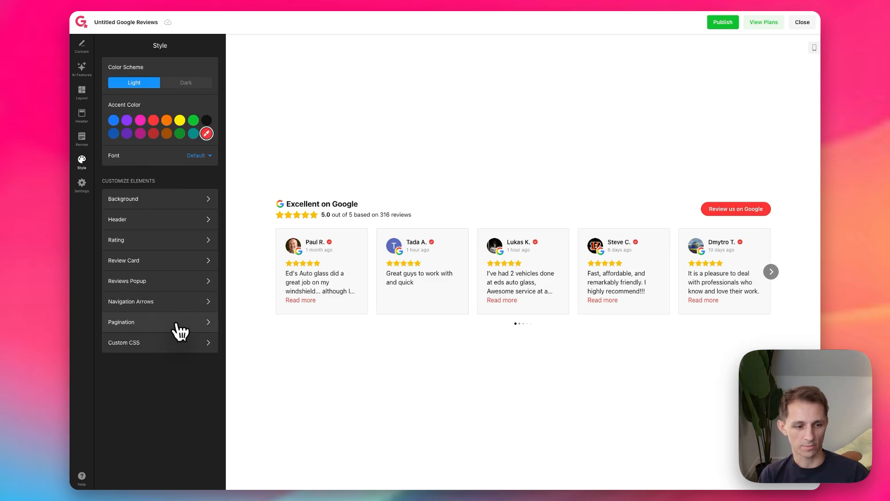
pyautogui.click(181, 330)
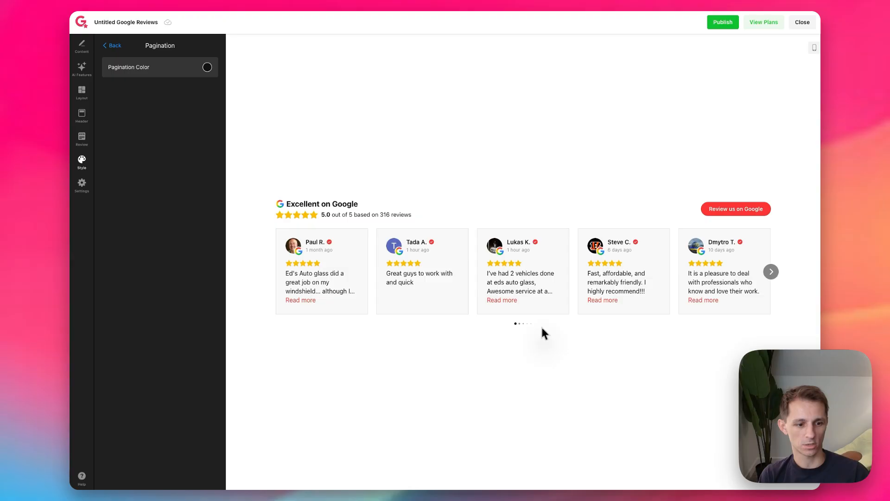
pyautogui.click(116, 49)
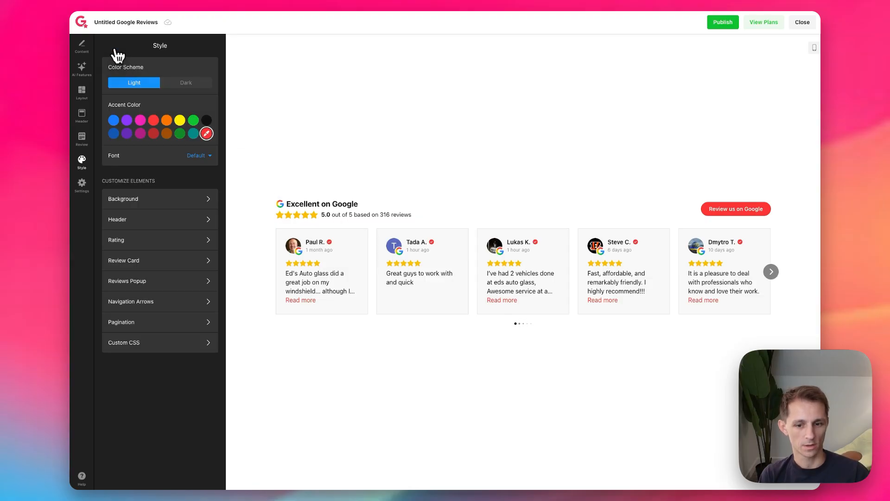
# Step: Examine the custom CSS editor and the widget elements it can restyle
pyautogui.click(157, 344)
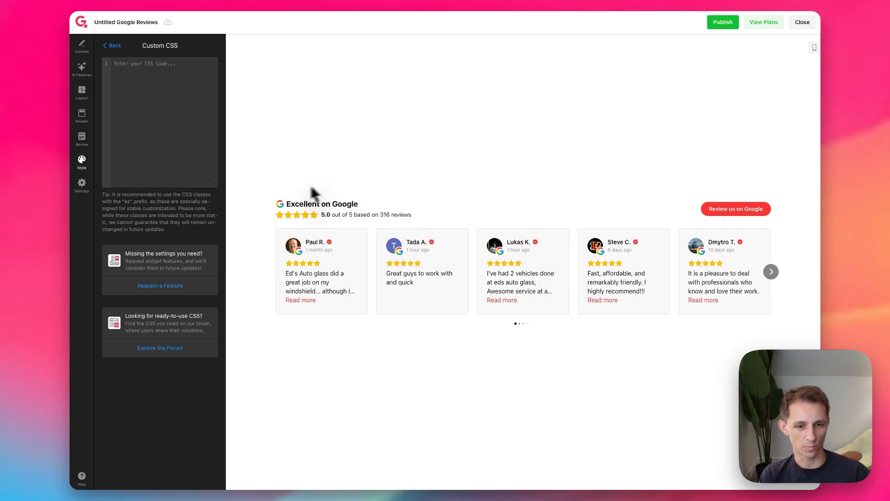
pyautogui.moveTo(284, 204); pyautogui.dragTo(352, 205)
pyautogui.moveTo(416, 220); pyautogui.dragTo(767, 310)
pyautogui.click(771, 308)
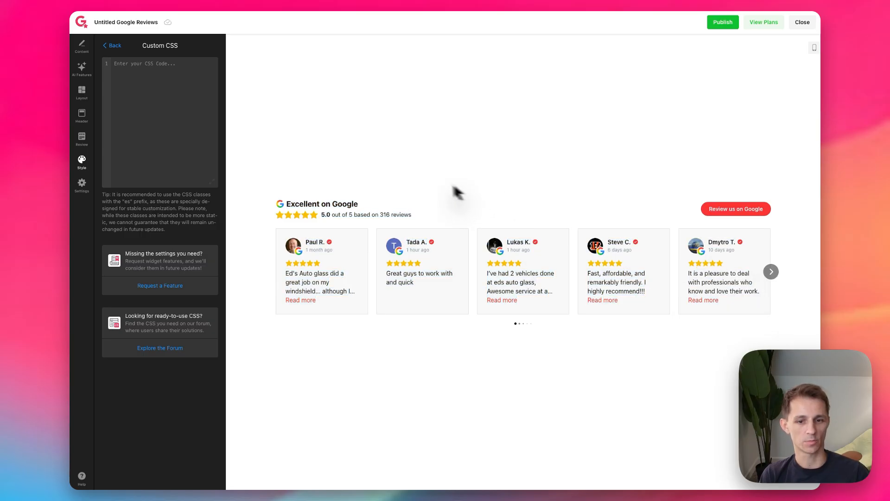
pyautogui.click(112, 45)
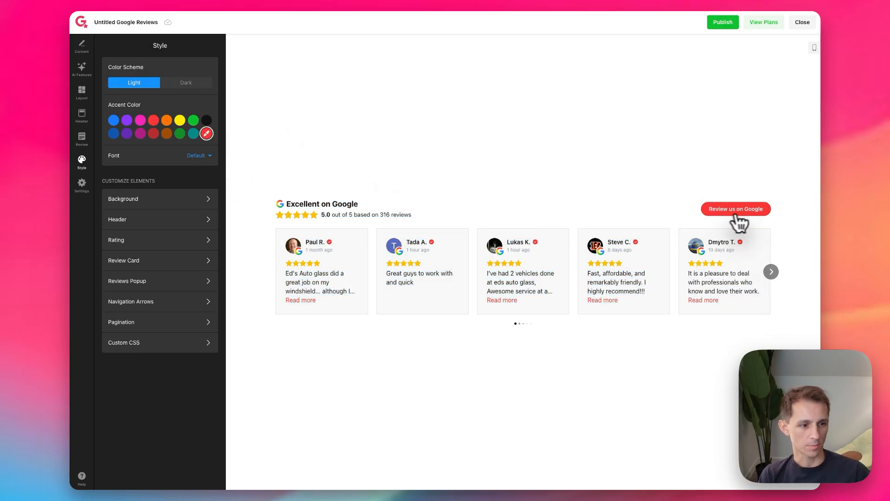
# Step: Set the corner radius of the header's Write a Review button to square
pyautogui.click(133, 226)
pyautogui.click(157, 141)
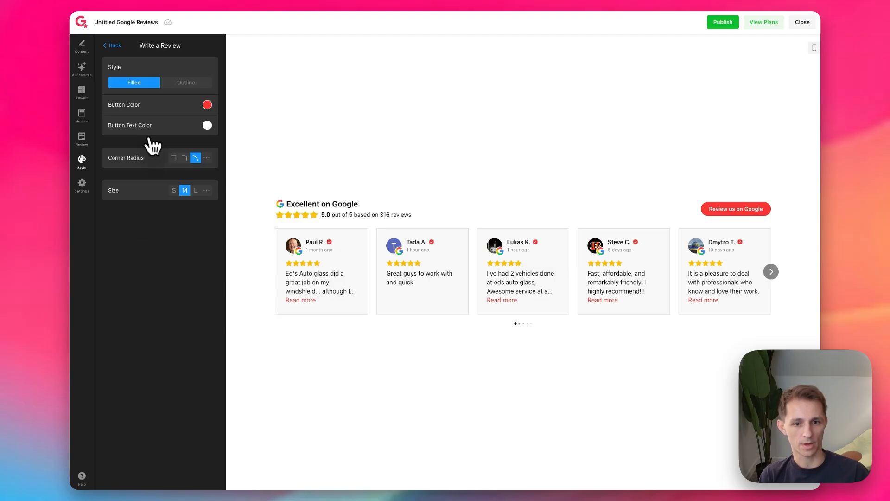
pyautogui.click(174, 158)
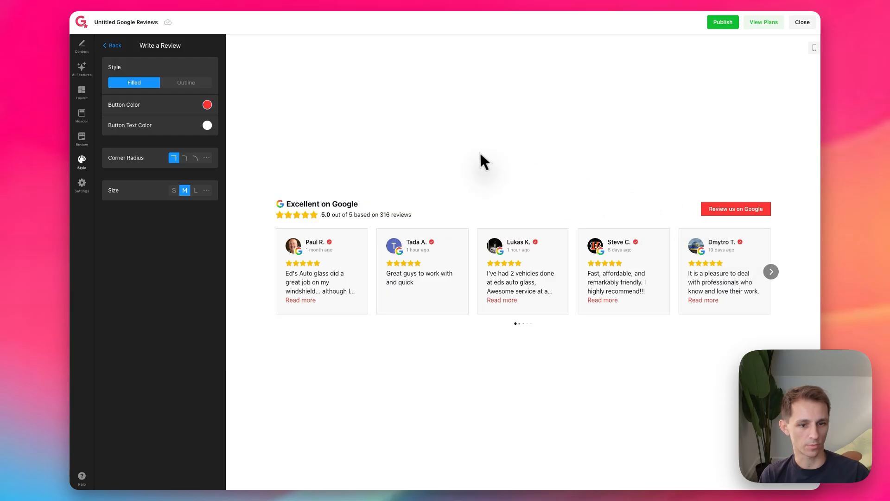
pyautogui.click(113, 46)
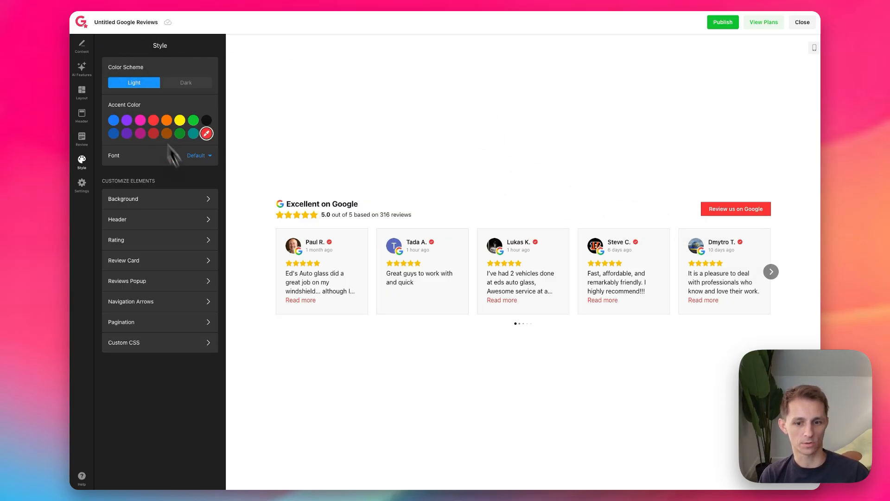
# Step: Open the widget's review filters and check the option that shows only reviews with text
pyautogui.click(82, 184)
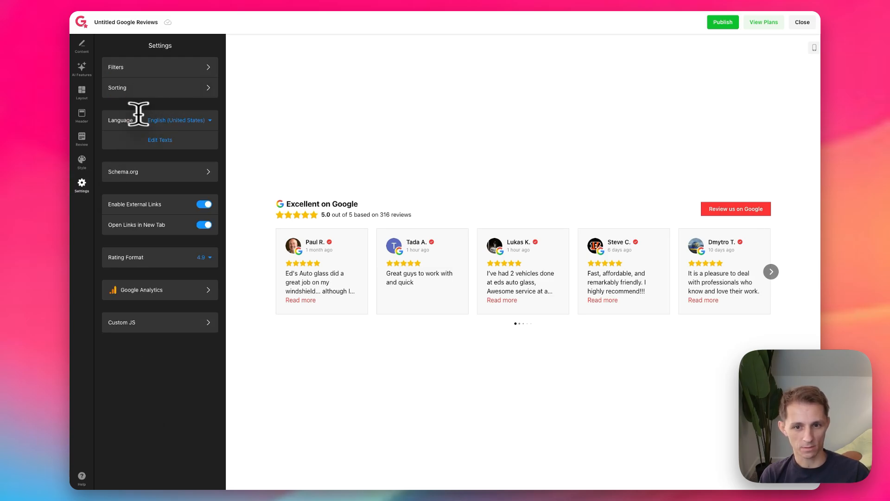
pyautogui.click(170, 76)
pyautogui.click(84, 185)
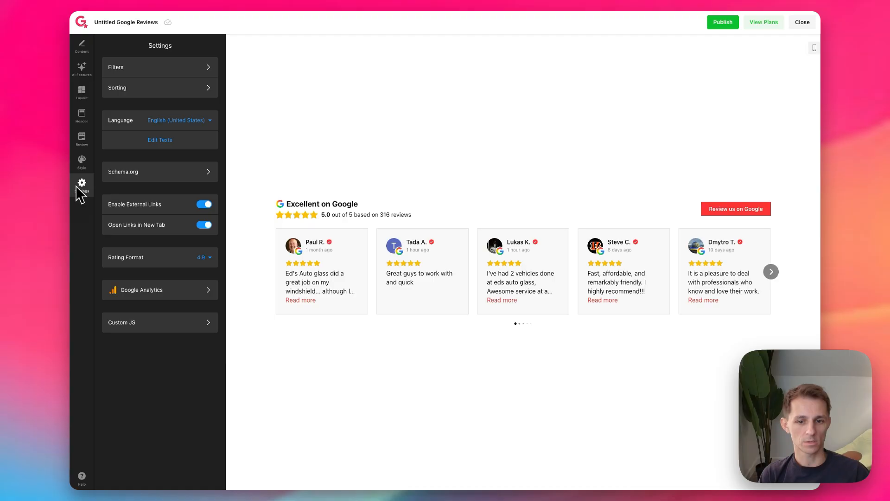
pyautogui.click(159, 66)
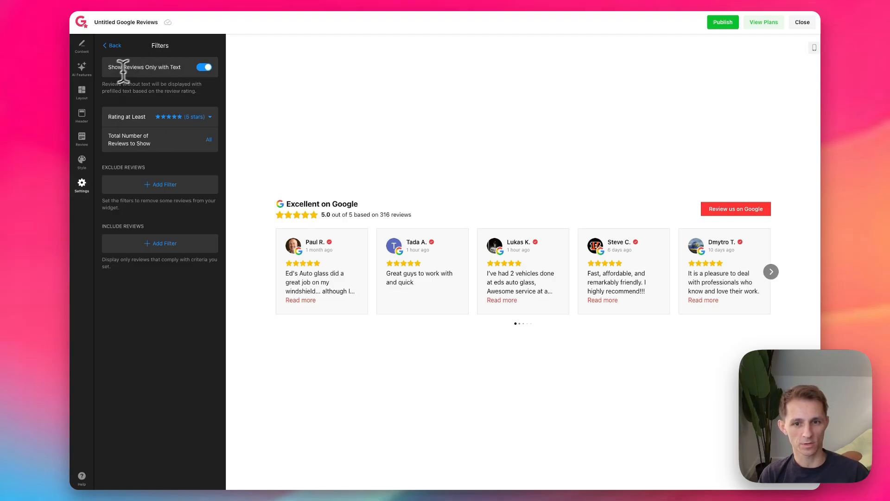
pyautogui.click(207, 70)
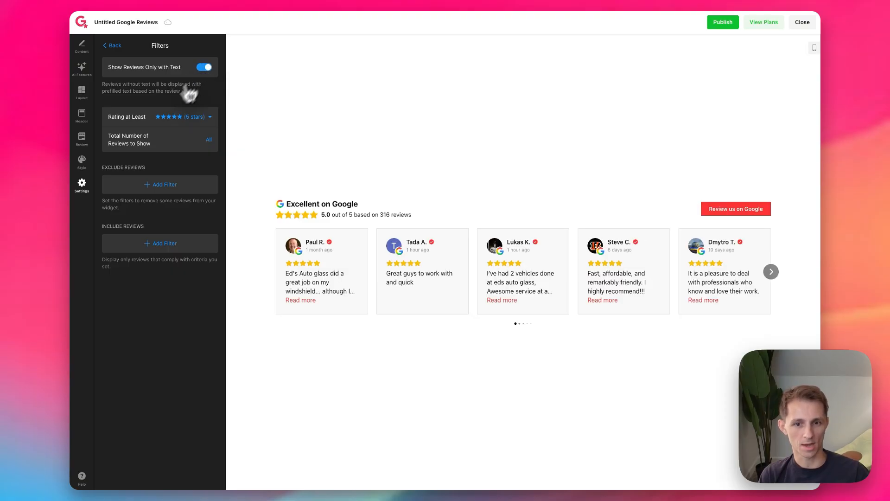
# Step: Try minimum ratings of 4 and 3 stars in the review filter and return it to 5 stars
pyautogui.click(213, 123)
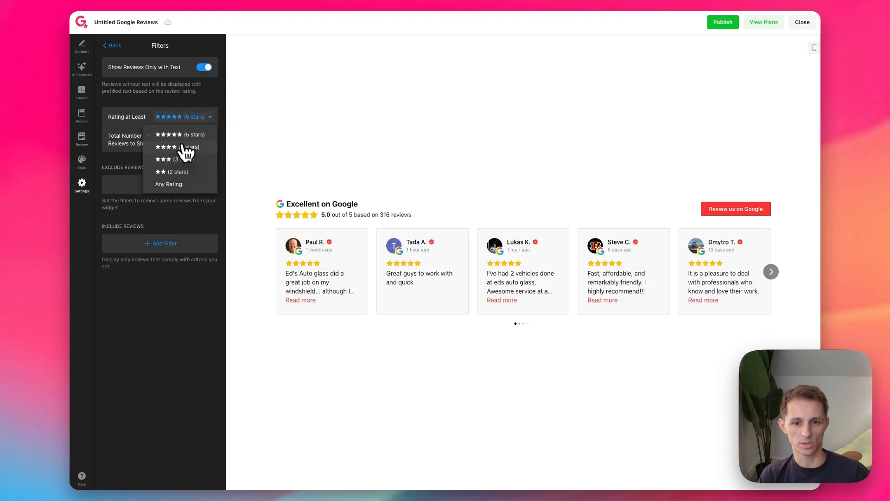
pyautogui.click(188, 137)
pyautogui.click(214, 123)
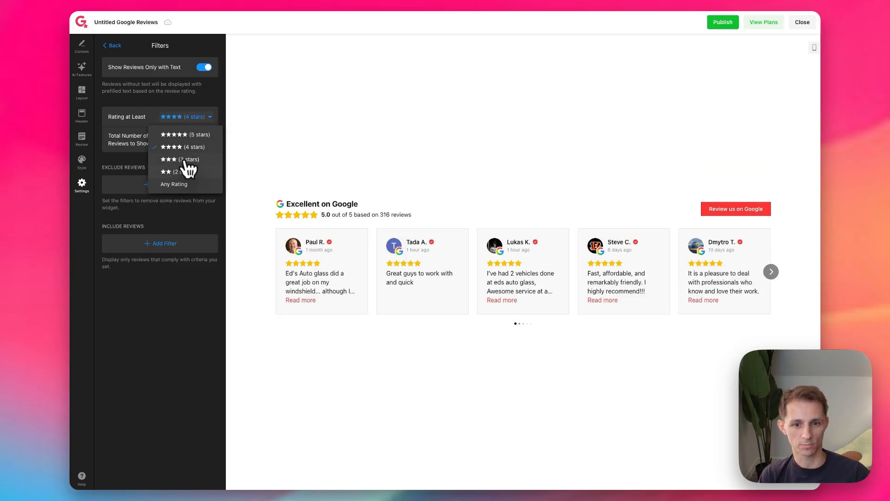
pyautogui.click(186, 162)
pyautogui.click(211, 121)
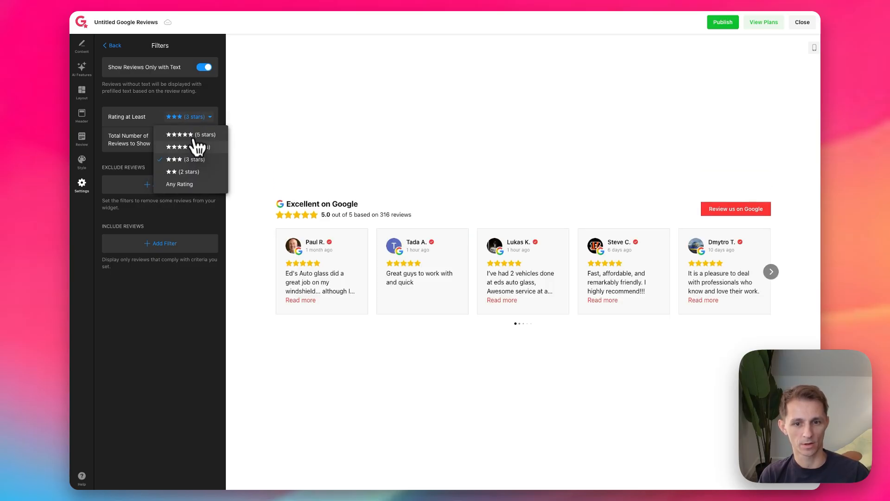
pyautogui.click(197, 135)
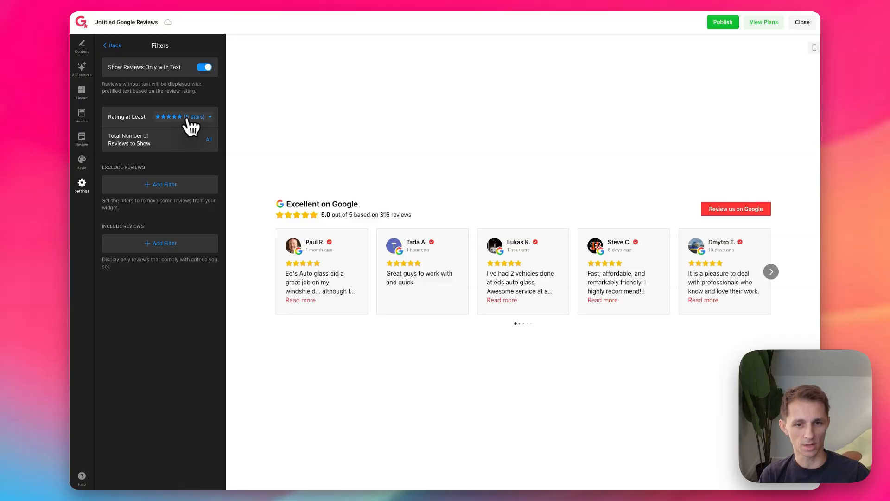
# Step: Keep the total number of reviews at All and add an exclude filter for a reviewer name or keyword
pyautogui.click(209, 139)
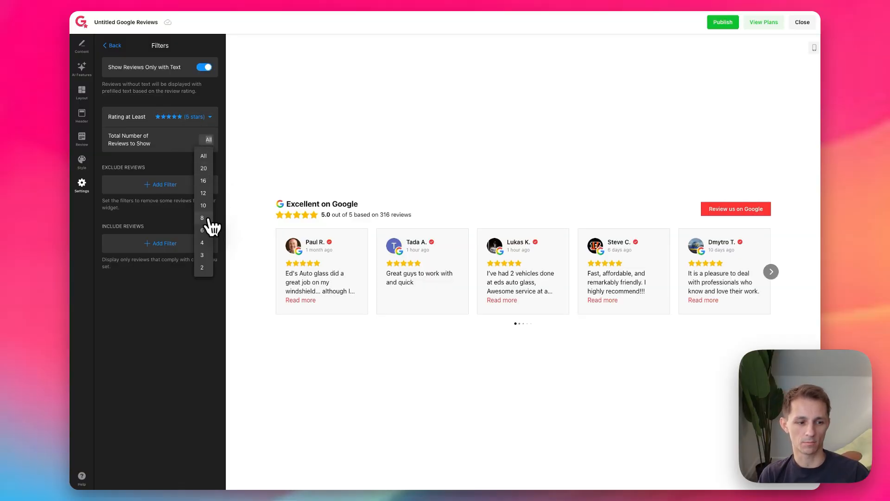
pyautogui.click(206, 166)
pyautogui.click(162, 185)
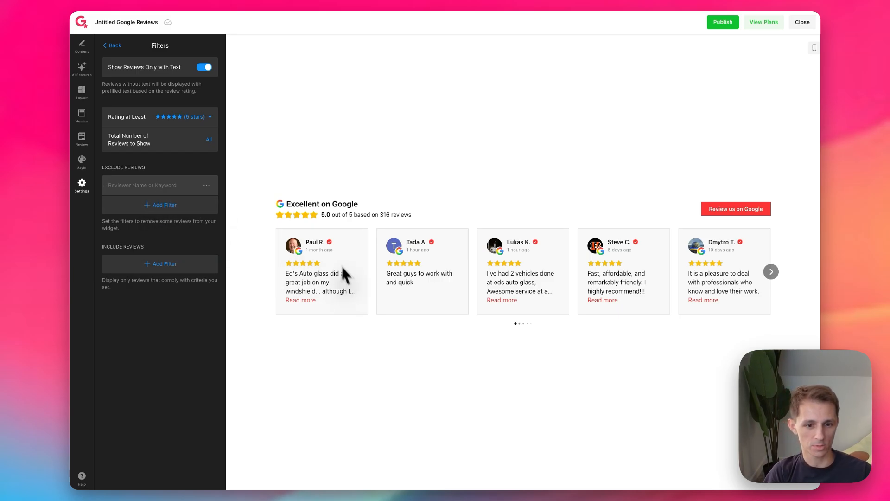
pyautogui.write('l')
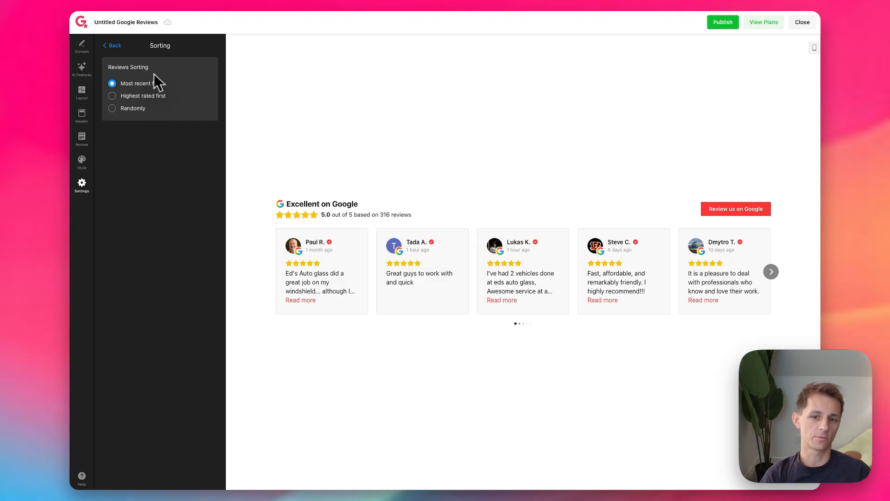
# Step: Try sorting the reviews by highest rated and randomly, and restore the most recent first order
pyautogui.click(144, 97)
pyautogui.click(140, 109)
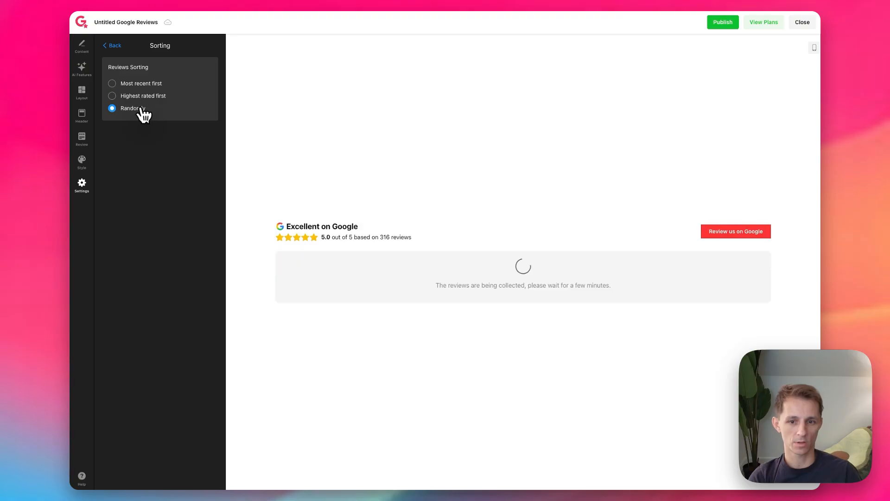
pyautogui.click(125, 84)
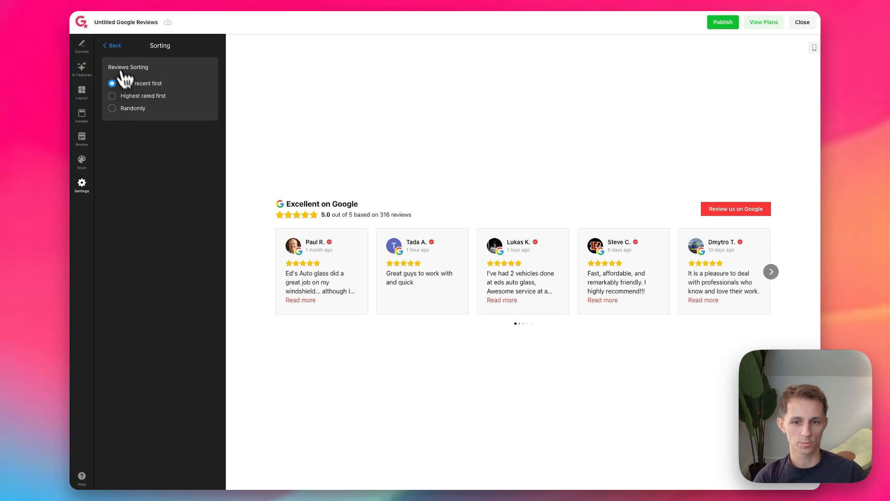
pyautogui.click(113, 45)
# Step: Try rewording the header text "Excellent on {platform}" as "Best Window Repair Service on {platform}"
pyautogui.moveTo(312, 204); pyautogui.dragTo(360, 200)
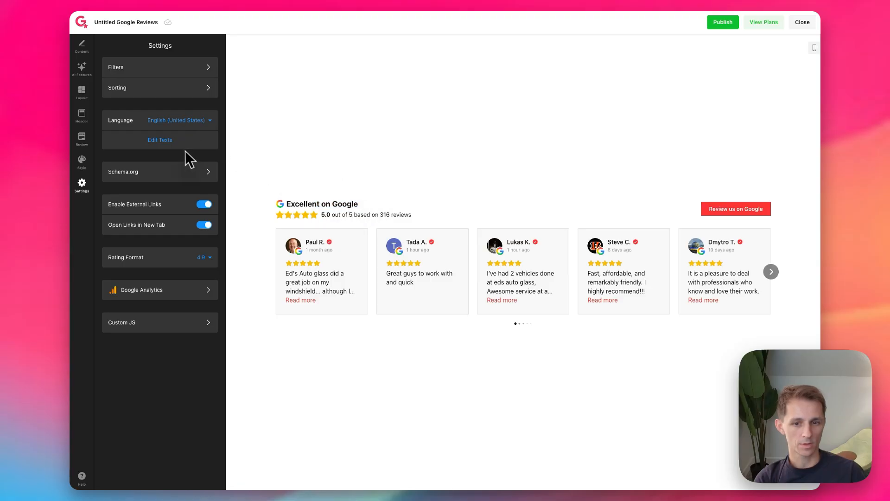
pyautogui.click(160, 140)
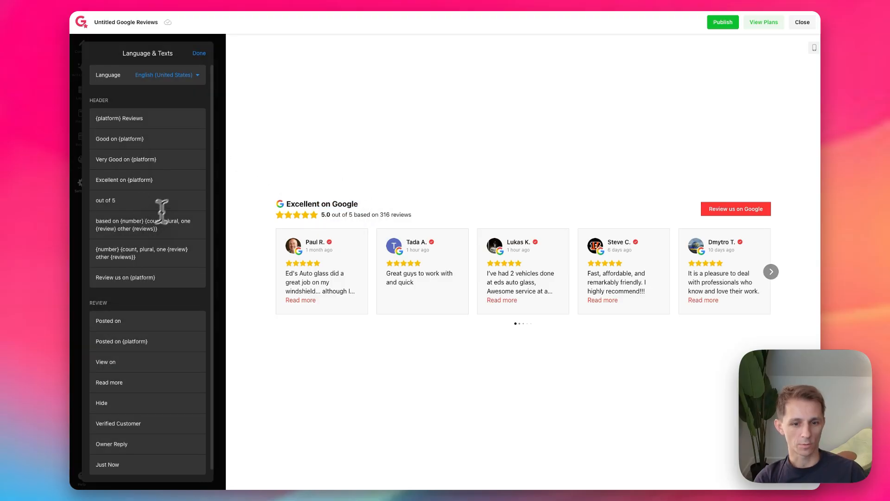
pyautogui.moveTo(288, 203); pyautogui.dragTo(314, 202)
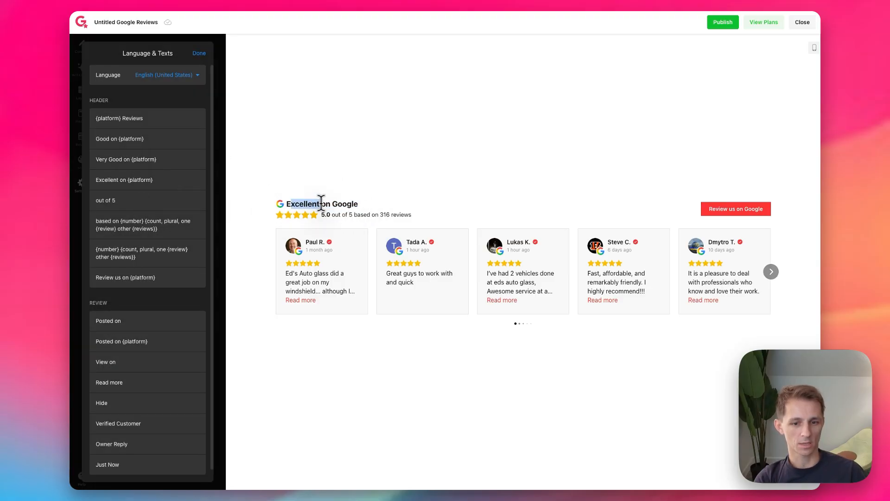
pyautogui.click(114, 180)
pyautogui.write('Bes')
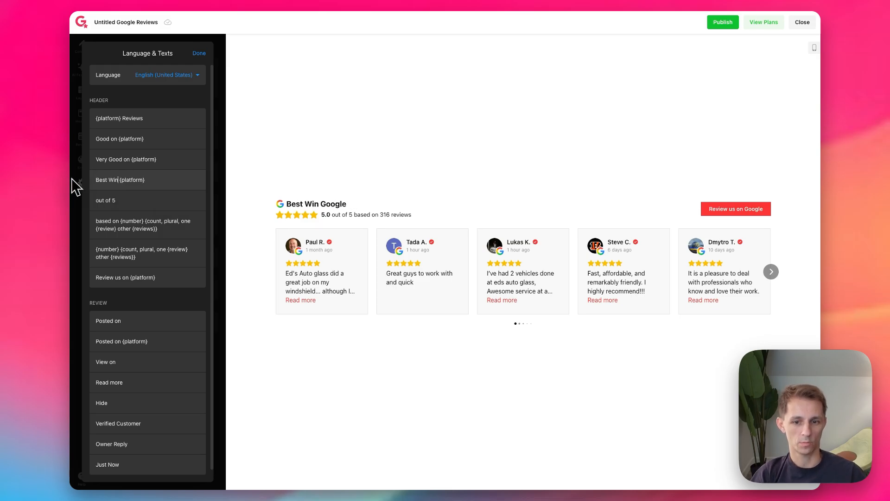
pyautogui.press('BackSpace')
pyautogui.press('BackSpace')
pyautogui.press('BackSpace')
pyautogui.press('BackSpace')
pyautogui.press('BackSpace')
pyautogui.press('BackSpace')
pyautogui.write('Rep')
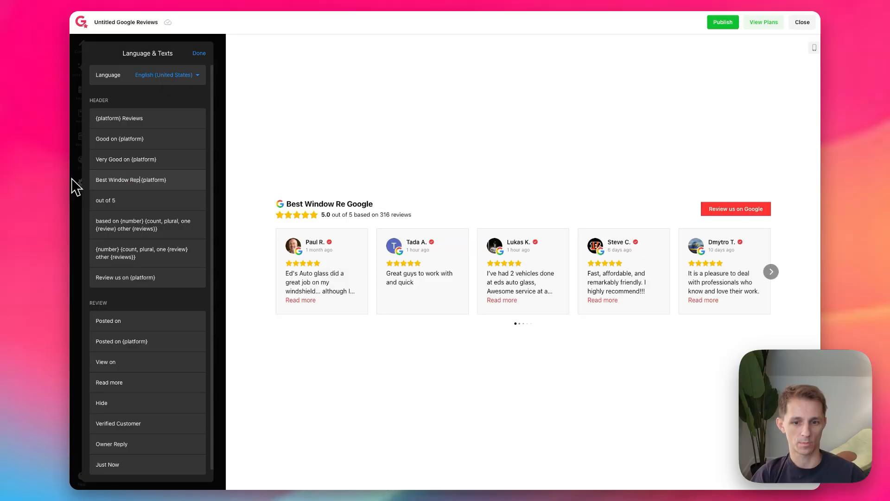
pyautogui.write('air serv')
pyautogui.press('BackSpace')
pyautogui.press('BackSpace')
pyautogui.press('BackSpace')
pyautogui.press('BackSpace')
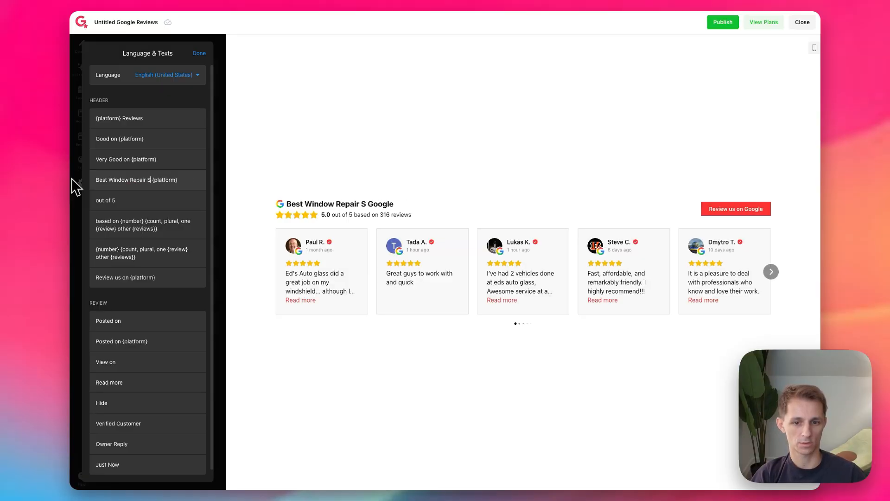
pyautogui.write('Service in')
pyautogui.press('BackSpace')
pyautogui.press('BackSpace')
pyautogui.write('on')
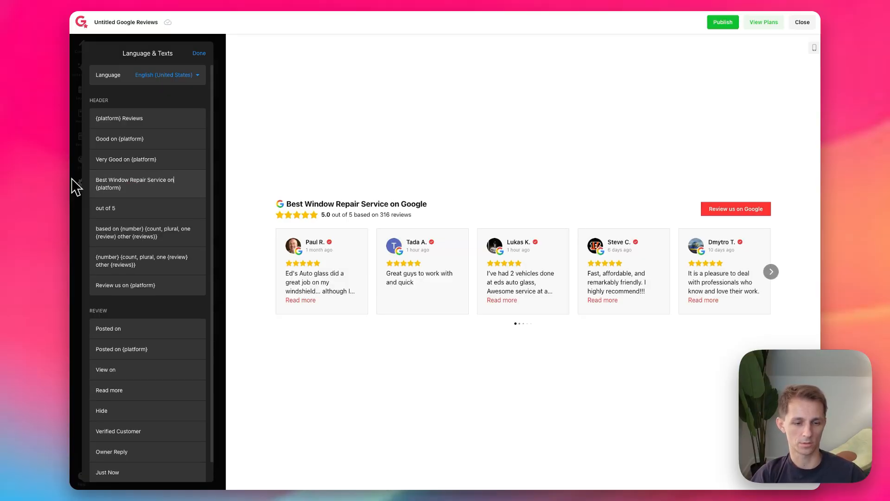
pyautogui.tripleClick(385, 205)
pyautogui.click(310, 180)
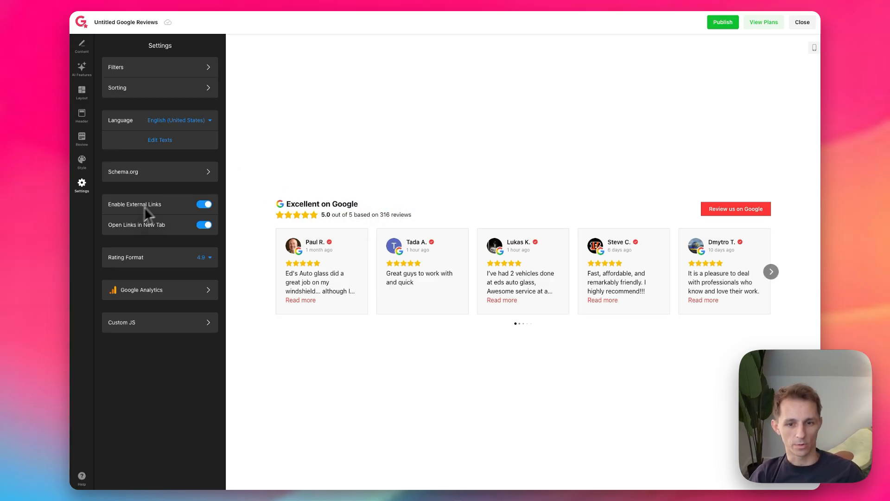
# Step: Examine the Schema.org markup option for the reviews widget
pyautogui.click(135, 178)
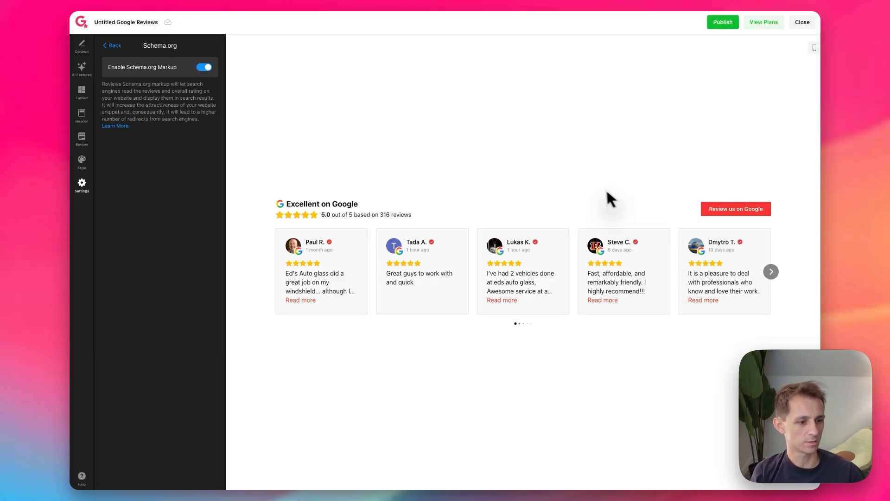
pyautogui.click(106, 43)
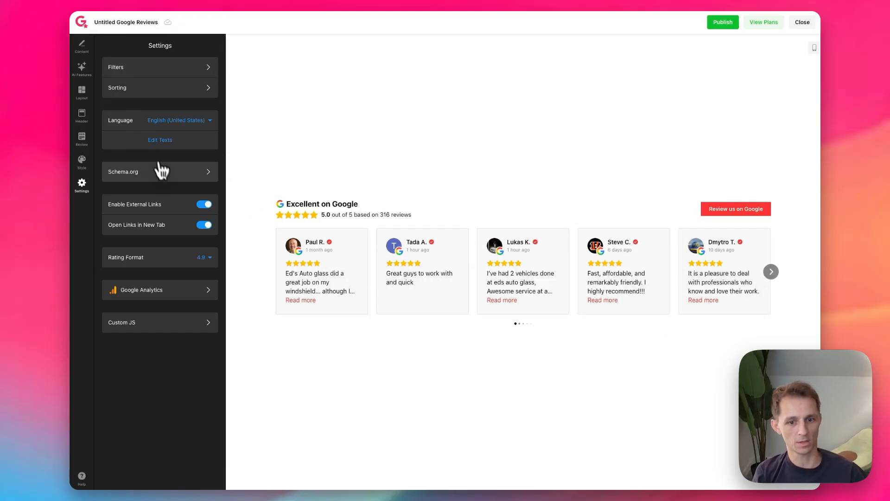
pyautogui.click(158, 178)
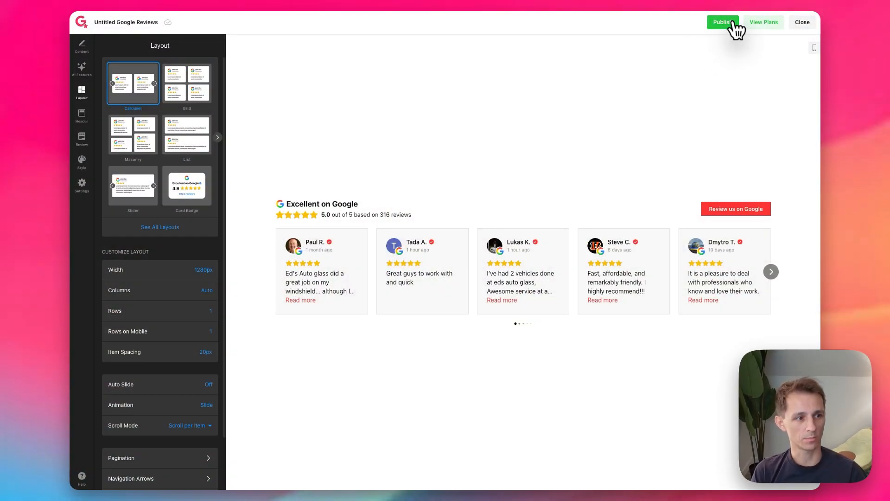
# Step: Publish the Google Reviews widget and close its editor
pyautogui.click(733, 21)
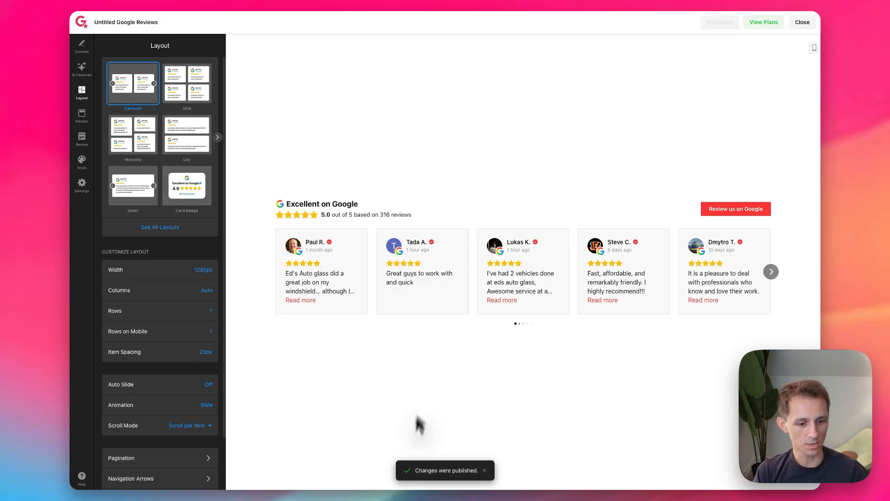
pyautogui.tripleClick(422, 480)
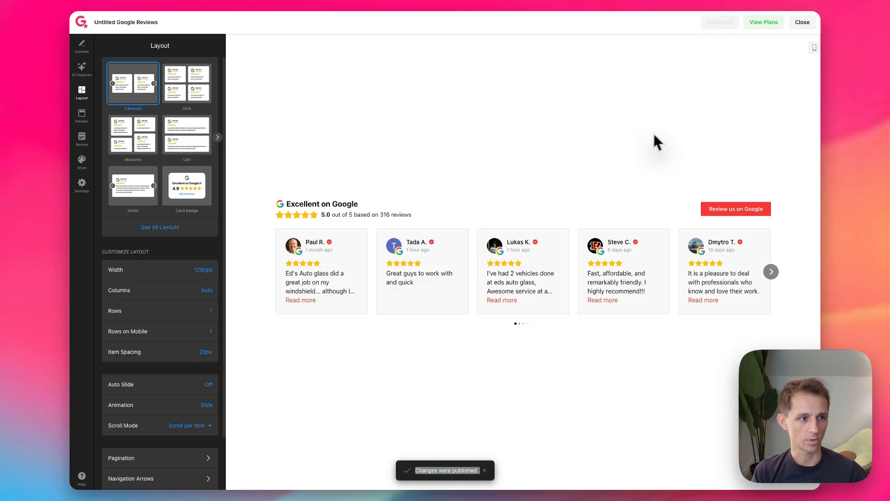
pyautogui.click(802, 22)
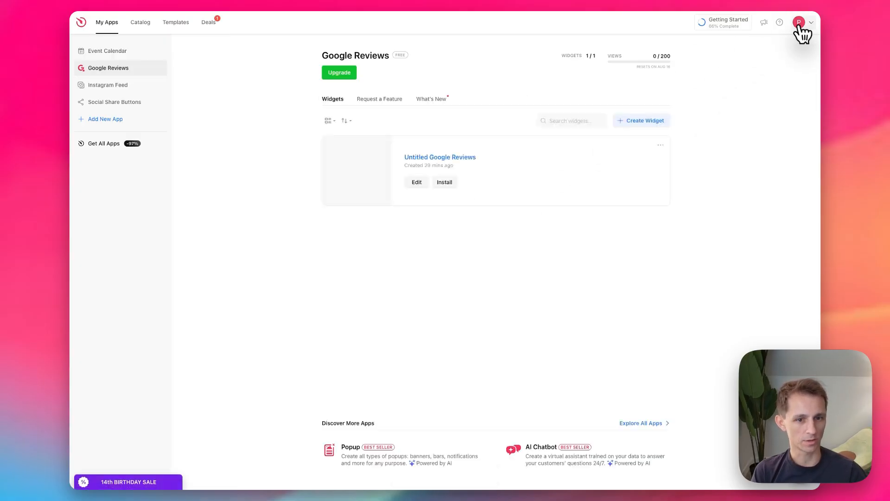
# Step: Copy the embed code from the Untitled Google Reviews widget's installation options
pyautogui.click(445, 184)
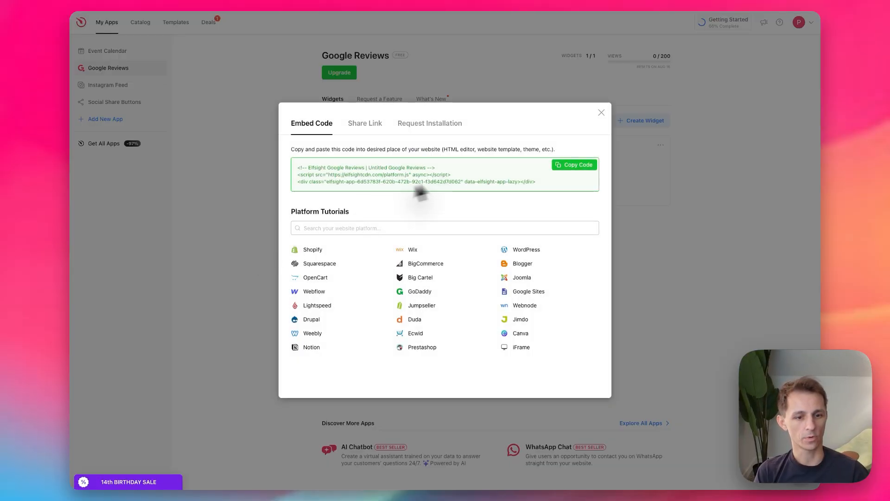
pyautogui.moveTo(297, 167); pyautogui.dragTo(345, 175)
pyautogui.click(575, 169)
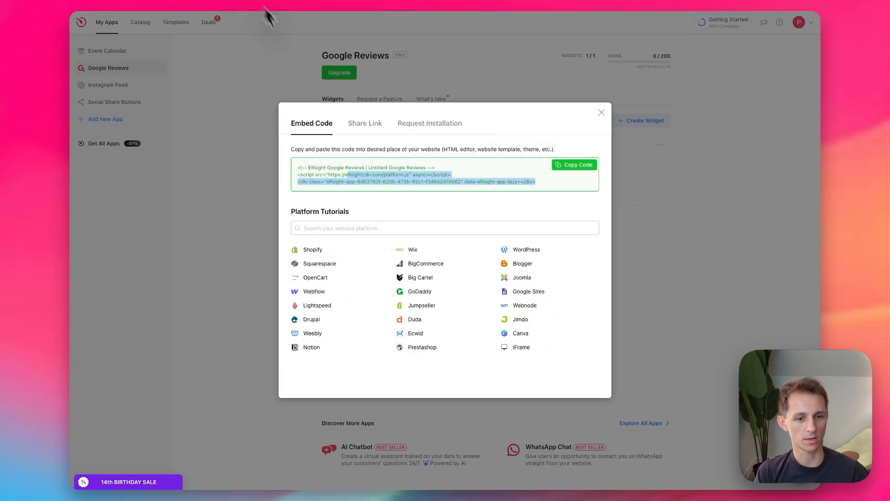
# Step: Switch to Webflow and add a Code Embed element inside the Home page's Page Wrapper
pyautogui.click(363, 139)
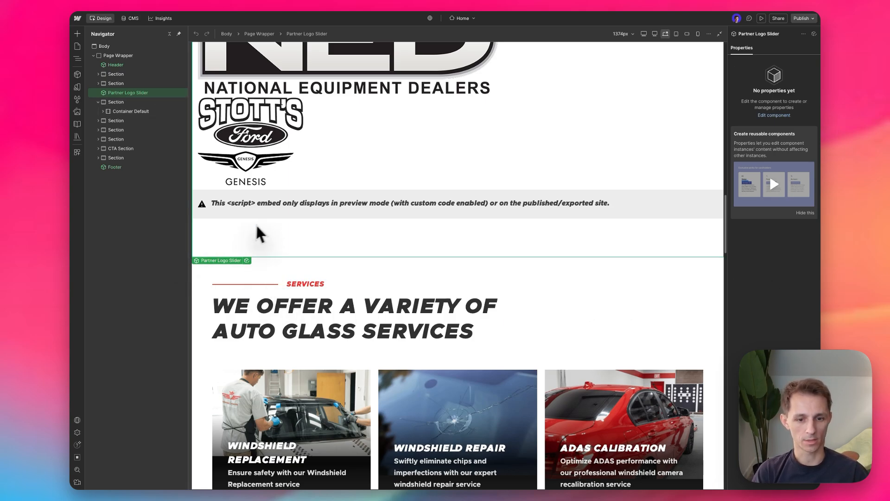
pyautogui.click(204, 276)
pyautogui.click(98, 102)
pyautogui.click(107, 58)
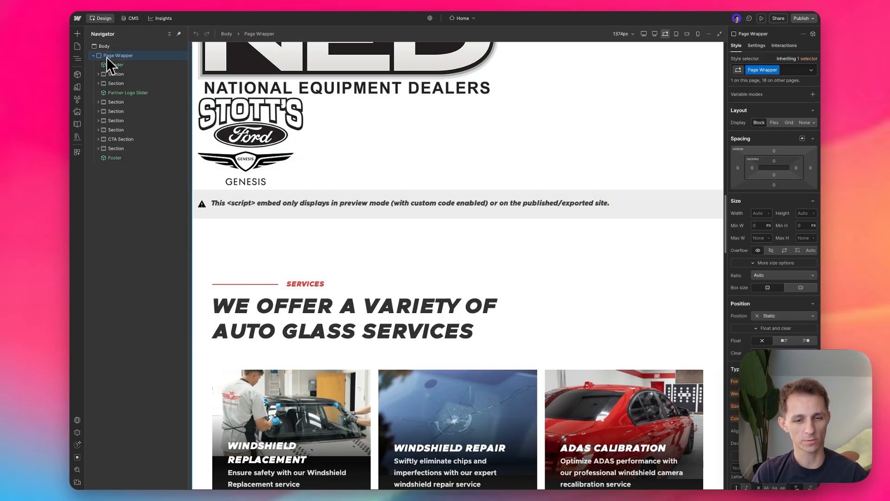
pyautogui.press('super+k')
pyautogui.write('emb')
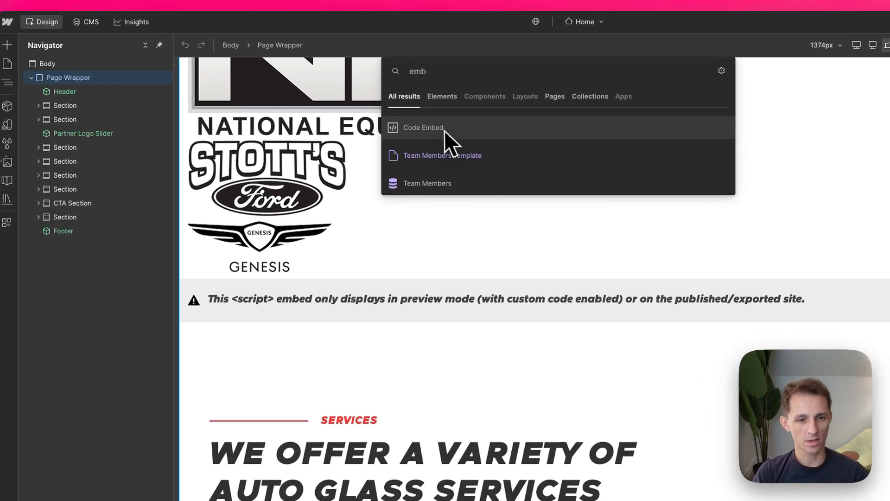
pyautogui.click(444, 129)
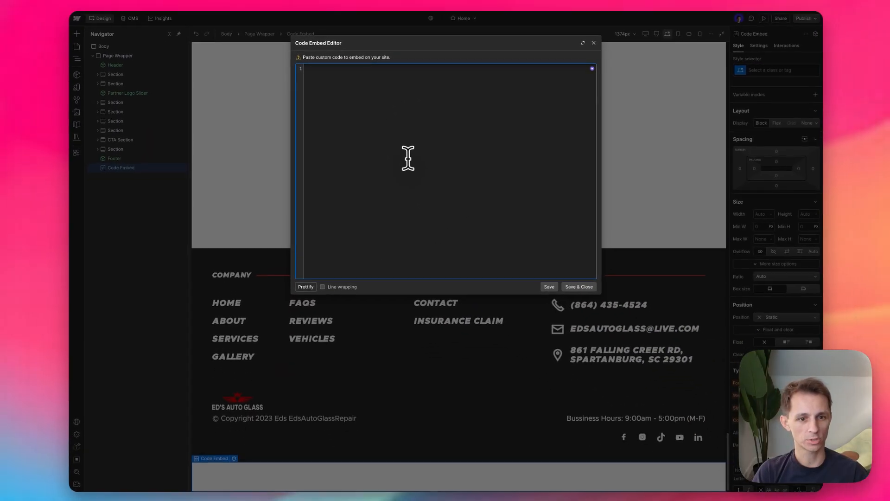
# Step: Embed the copied widget code in the new Code Embed element and publish the site to view it live
pyautogui.press('super+v')
pyautogui.click(578, 286)
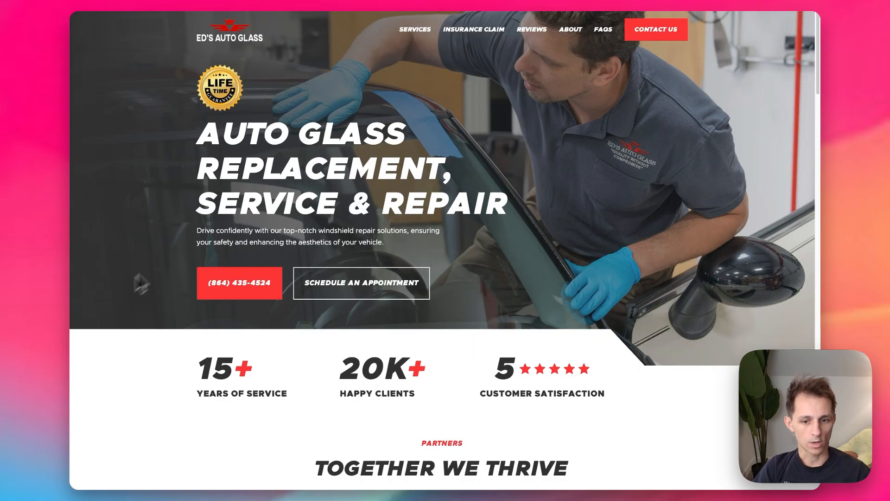
pyautogui.scroll(-20, 126, 330)
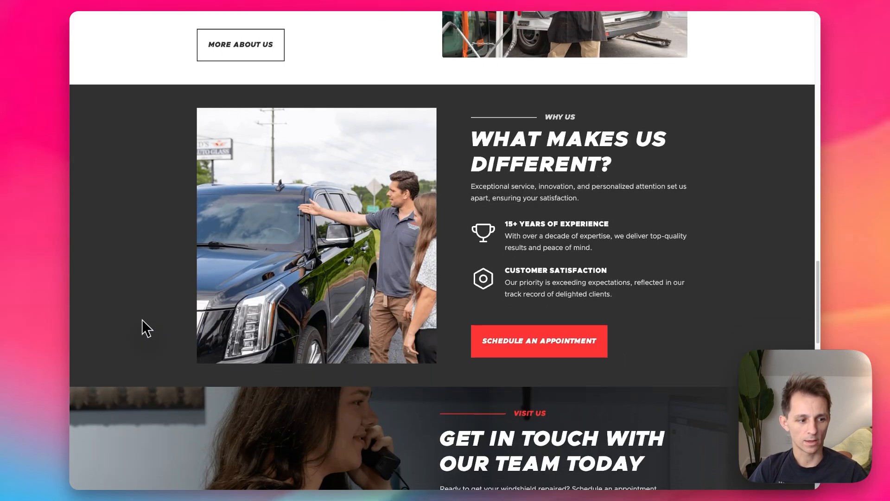
# Step: Look over the Google Reviews widget below the footer on the published page, paging through its review carousel
pyautogui.scroll(-15, 142, 319)
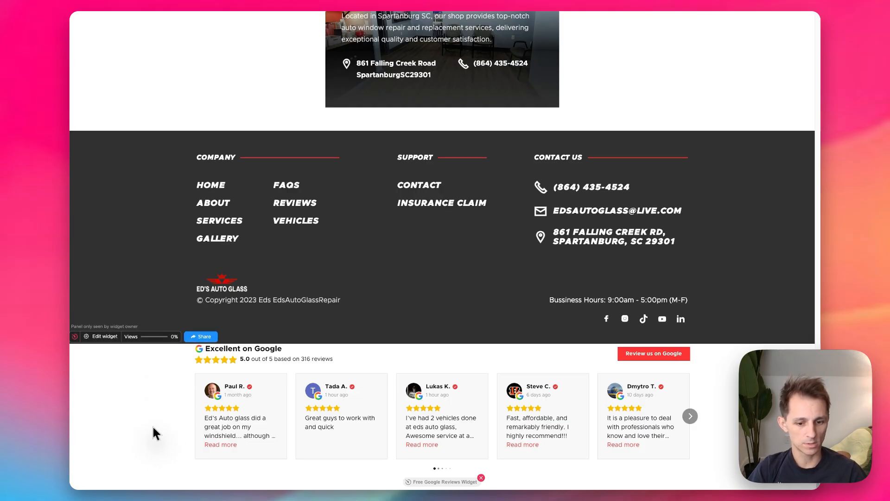
pyautogui.click(690, 416)
pyautogui.click(689, 416)
pyautogui.click(690, 416)
pyautogui.click(690, 416)
pyautogui.click(697, 415)
pyautogui.click(698, 415)
pyautogui.click(698, 415)
pyautogui.click(698, 414)
pyautogui.click(698, 415)
pyautogui.click(698, 415)
pyautogui.click(698, 415)
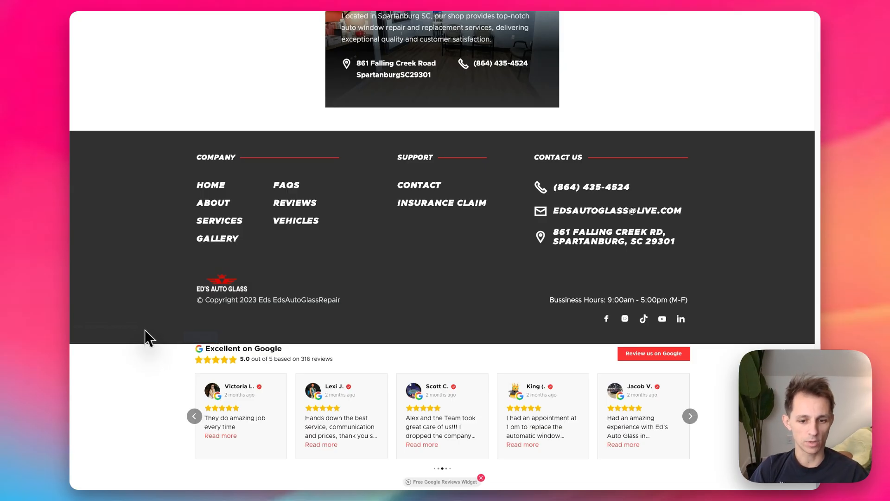
pyautogui.moveTo(148, 341)
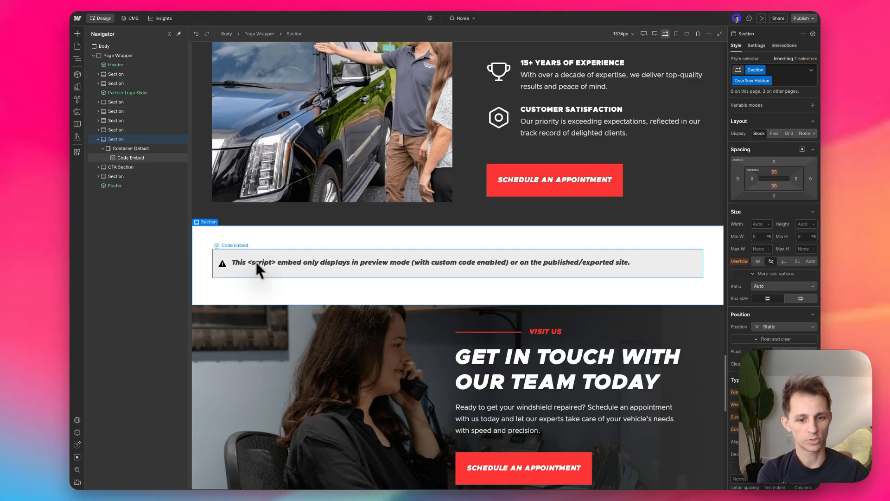
# Step: In Webflow, place the Code Embed inside the Container Default of the section directly above the CTA Section
pyautogui.click(256, 262)
pyautogui.click(132, 139)
pyautogui.click(129, 165)
pyautogui.click(131, 159)
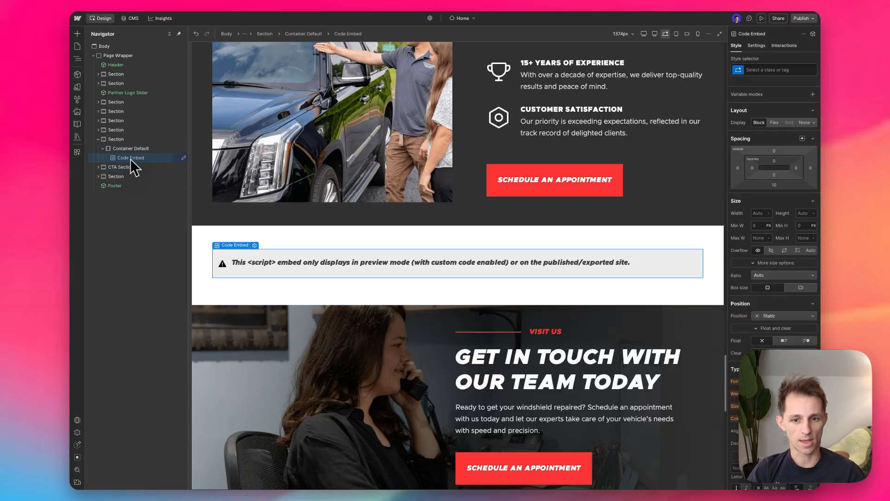
pyautogui.click(133, 150)
pyautogui.click(133, 159)
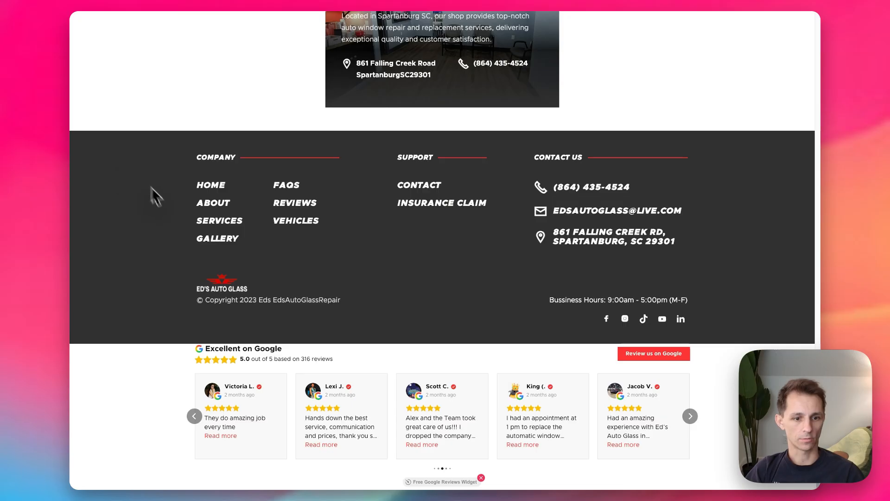
# Step: Reload the published site and check the reviews widget above the Visit Us section, paging through its carousel
pyautogui.press('super+r')
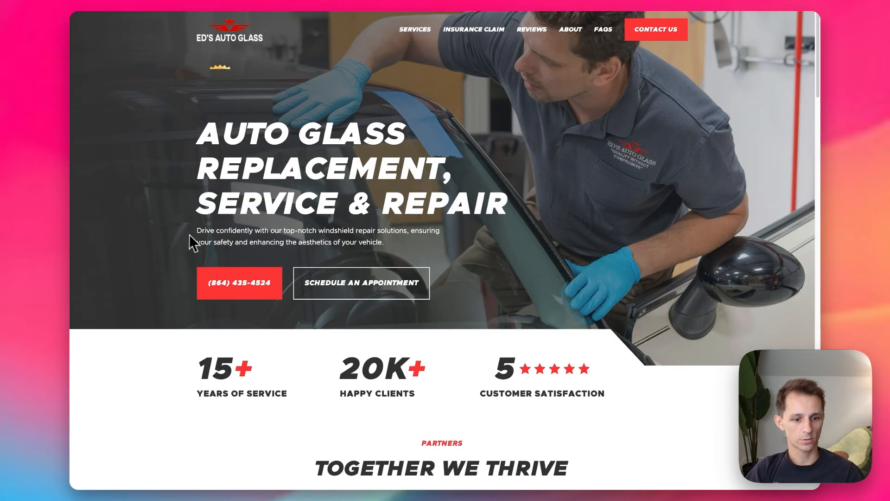
pyautogui.scroll(10, 190, 235)
pyautogui.scroll(5, 190, 235)
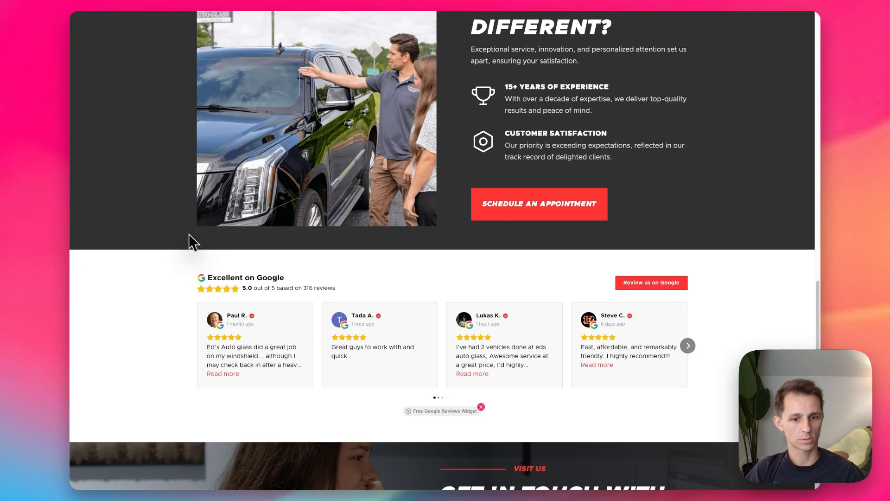
pyautogui.scroll(-1, 156, 216)
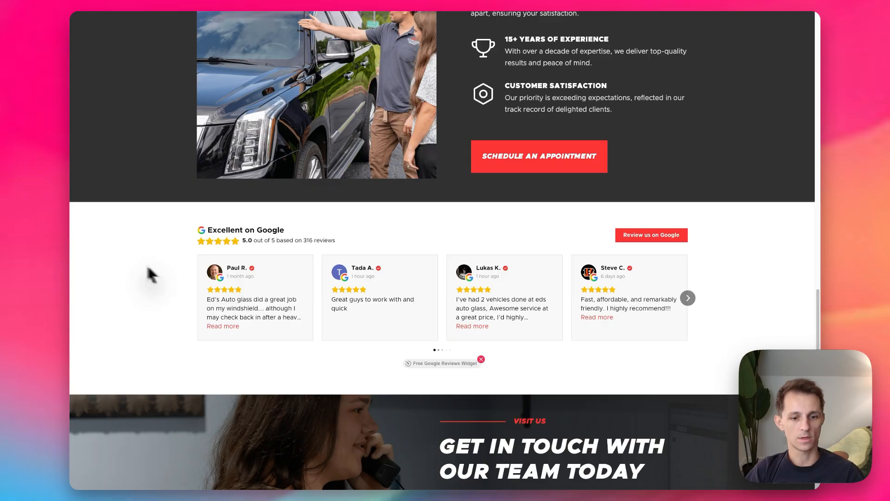
pyautogui.click(688, 298)
pyautogui.click(688, 298)
# Step: Inspect the live page in the browser's iPhone SE device view and page through the reviews carousel
pyautogui.press('super+shift+c')
pyautogui.click(581, 16)
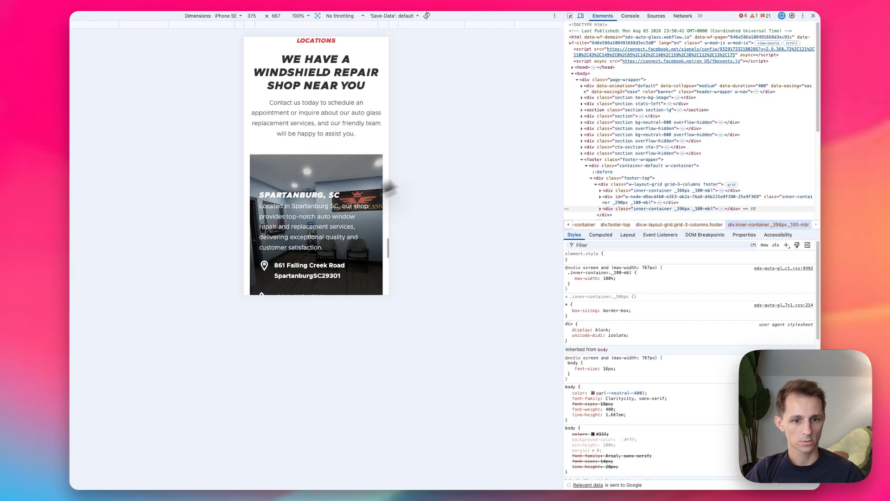
pyautogui.scroll(6, 324, 201)
pyautogui.scroll(3, 322, 199)
pyautogui.click(381, 175)
pyautogui.click(382, 176)
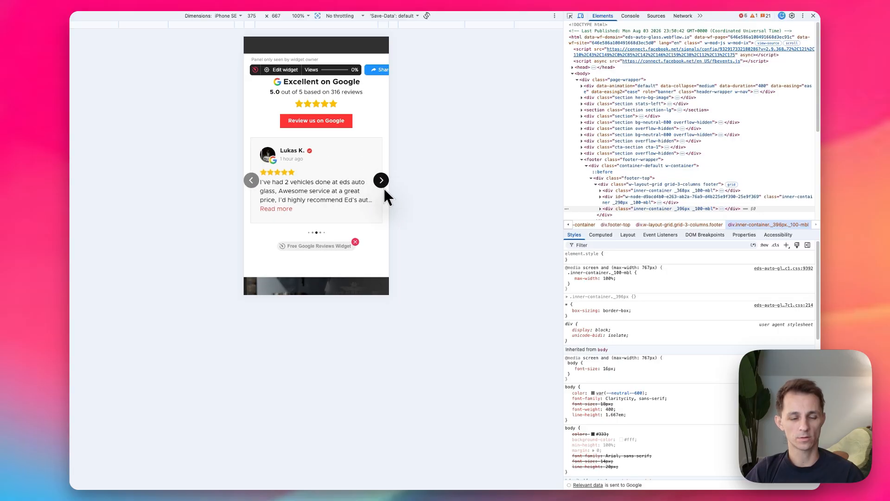
pyautogui.click(382, 180)
pyautogui.click(382, 175)
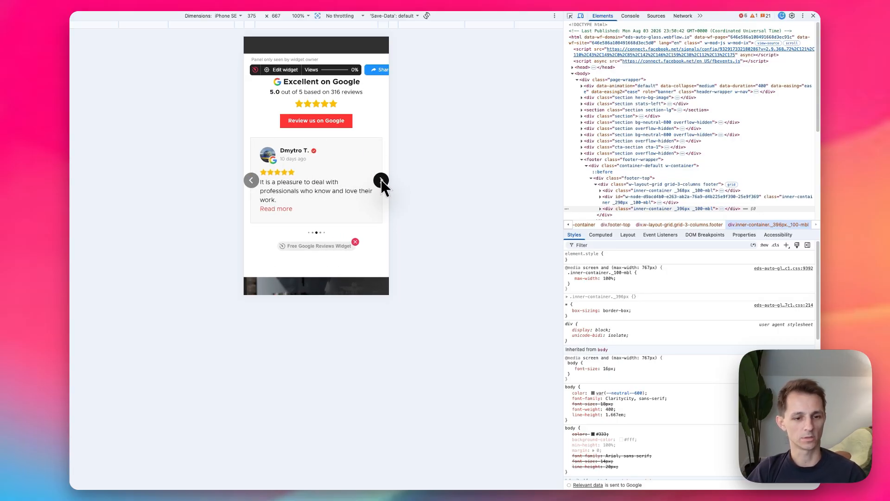